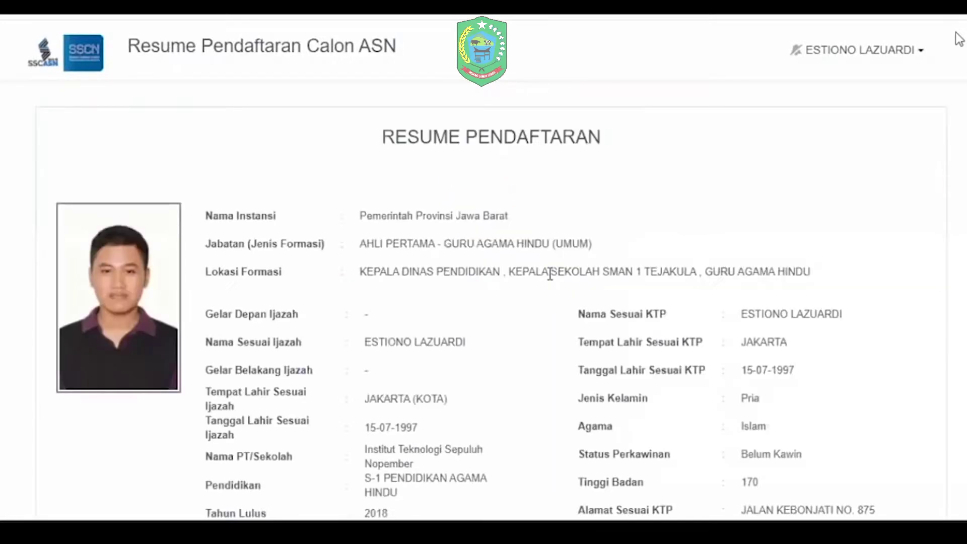
Step: Keep Ya as the answer to continuing (after briefly trying Tidak) and begin the Daftar Riwayat Hidup
{"action": "scroll", "coordinate": [617, 191], "scroll_direction": "down", "scroll_amount": 10}
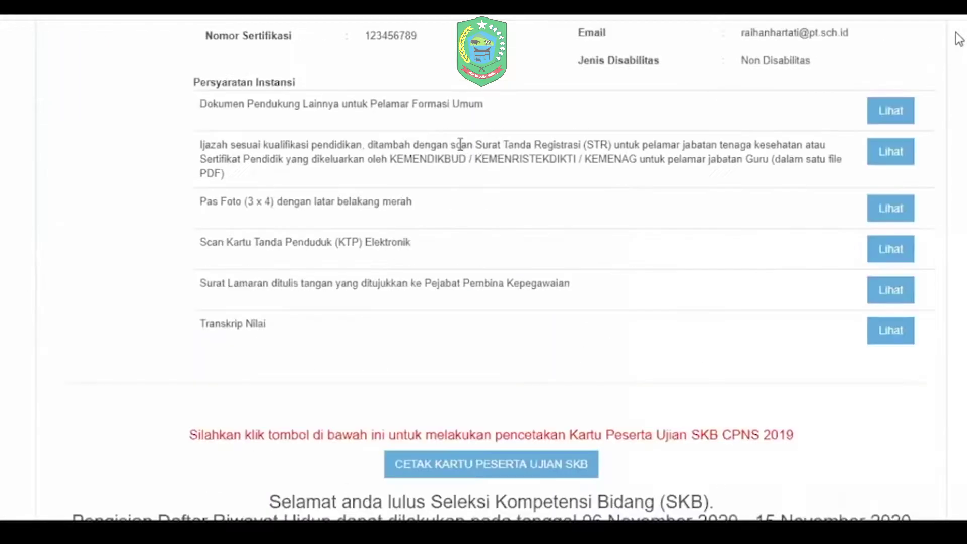
{"action": "scroll", "coordinate": [460, 145], "scroll_direction": "down", "scroll_amount": 6}
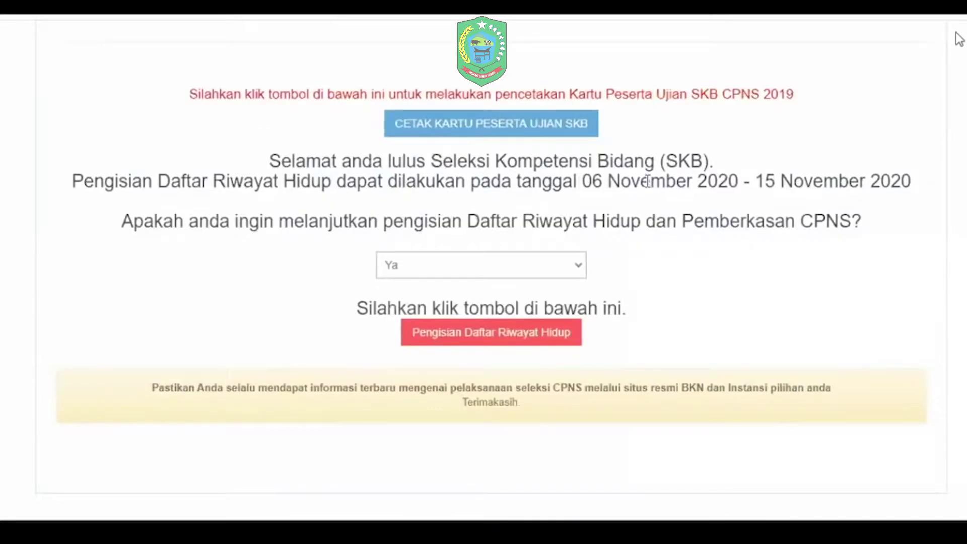
{"action": "scroll", "coordinate": [648, 181], "scroll_direction": "up", "scroll_amount": 1}
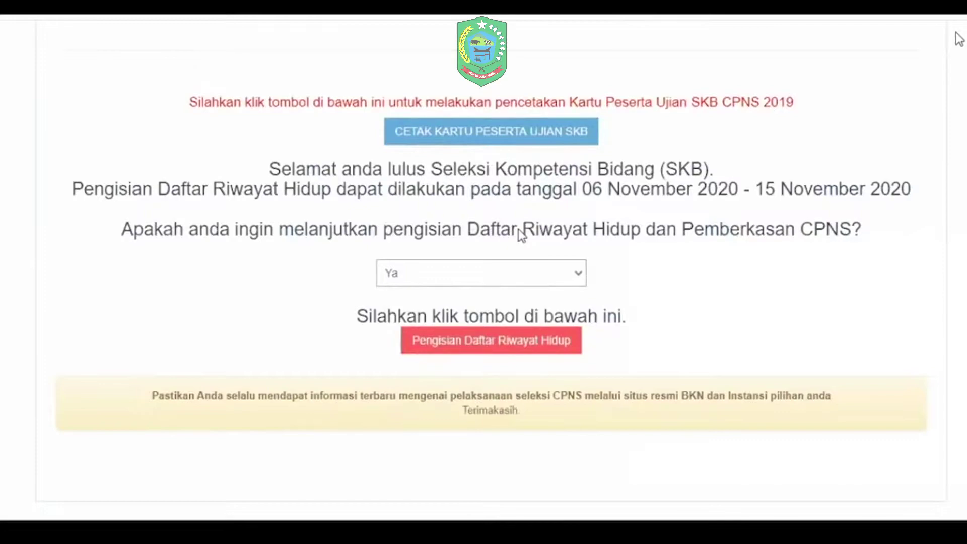
{"action": "left_click", "coordinate": [548, 274]}
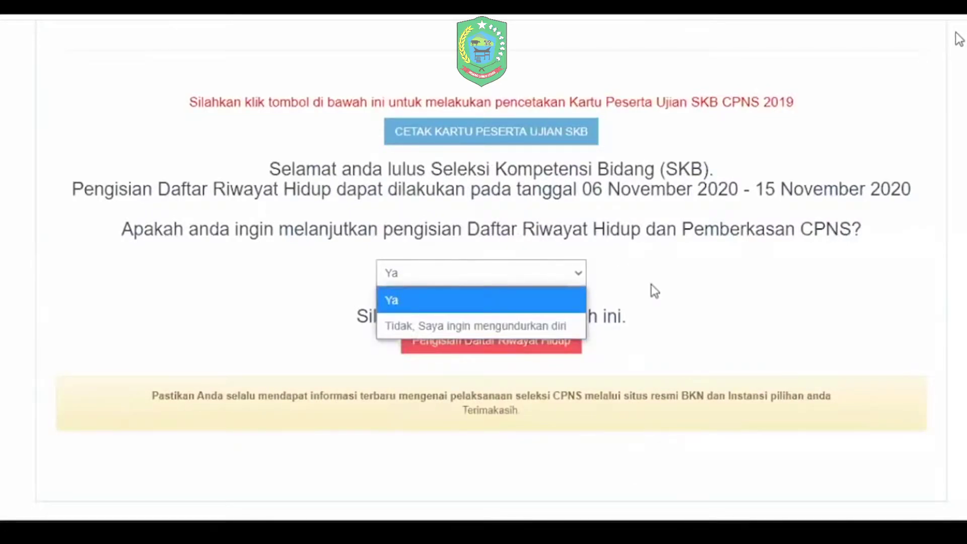
{"action": "left_click", "coordinate": [519, 252]}
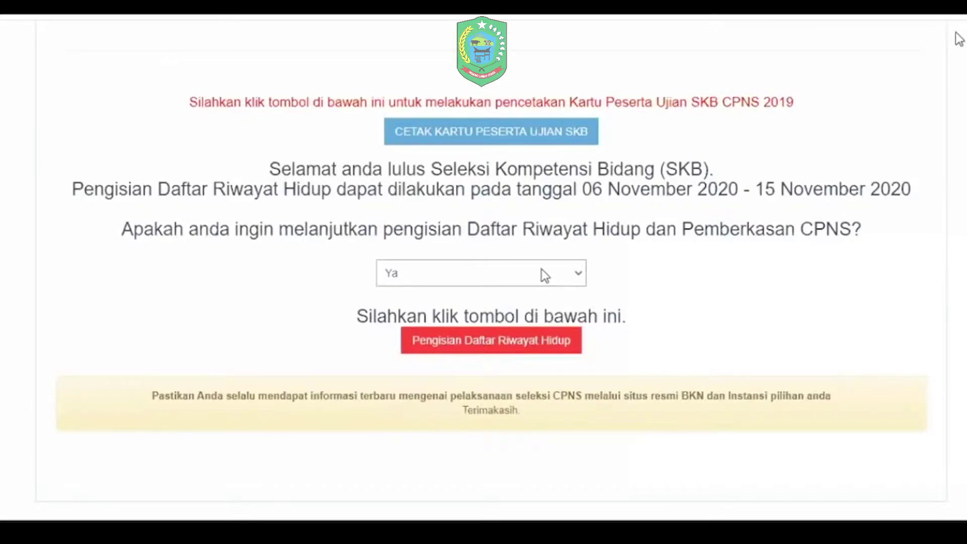
{"action": "left_click", "coordinate": [544, 274]}
{"action": "left_click", "coordinate": [498, 328]}
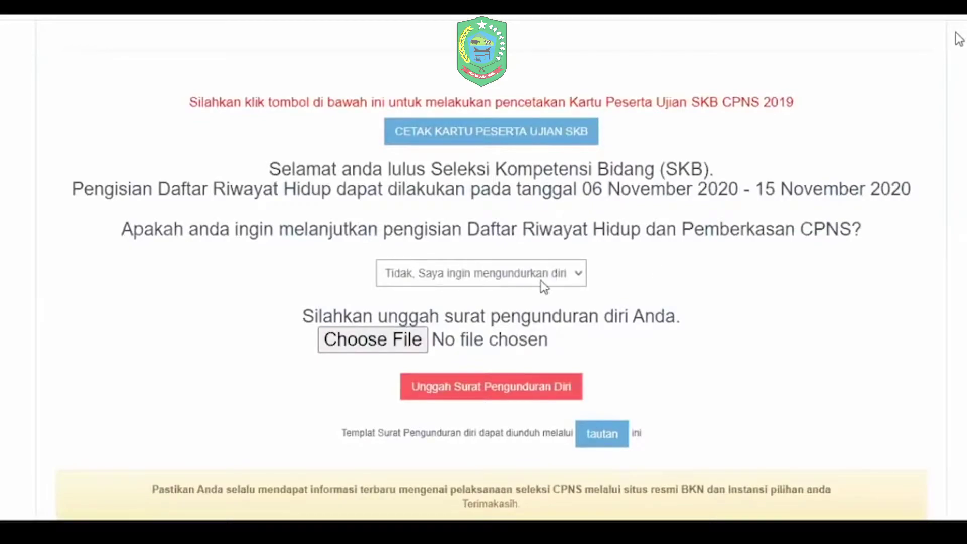
{"action": "key", "text": "Up"}
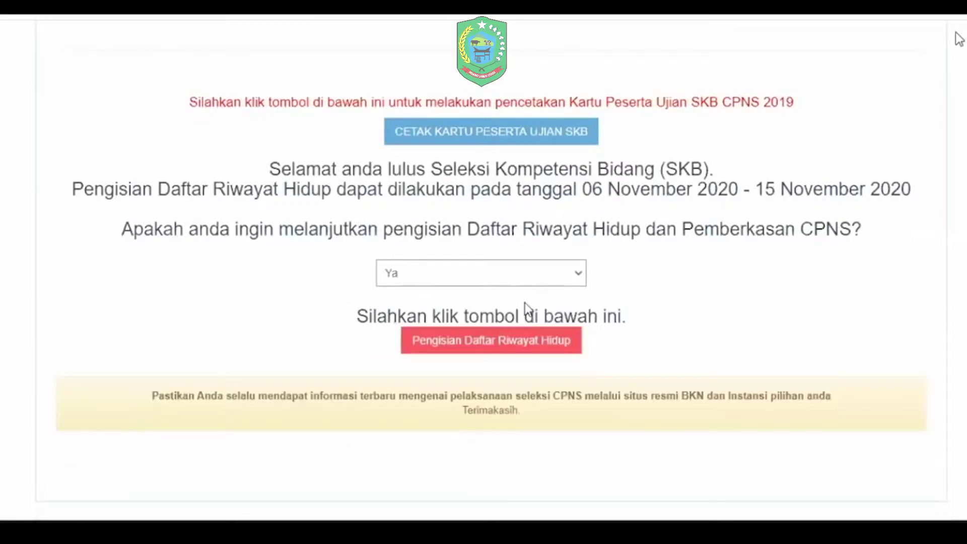
{"action": "left_click", "coordinate": [520, 346]}
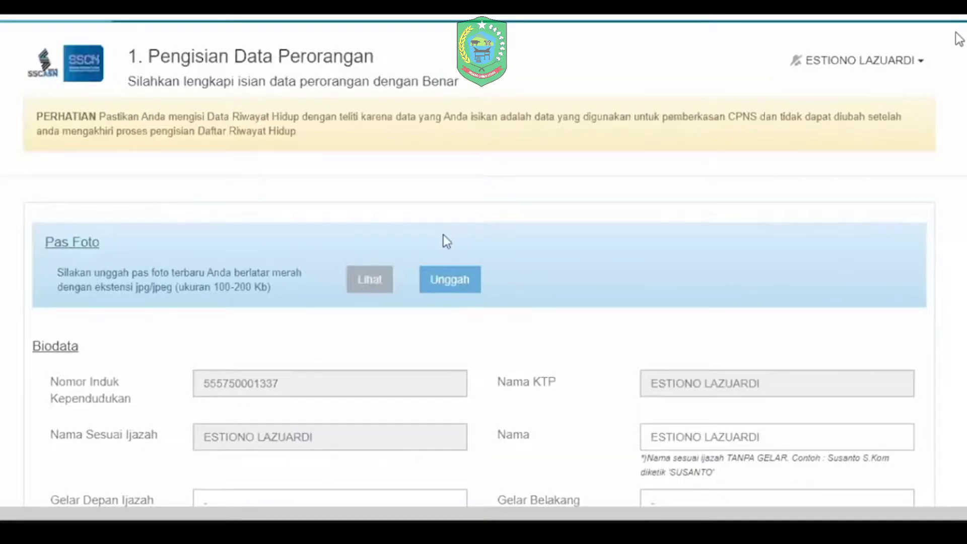
Step: Upload cinta.jpg as the Pas Foto and dismiss the success message
{"action": "left_click", "coordinate": [440, 277]}
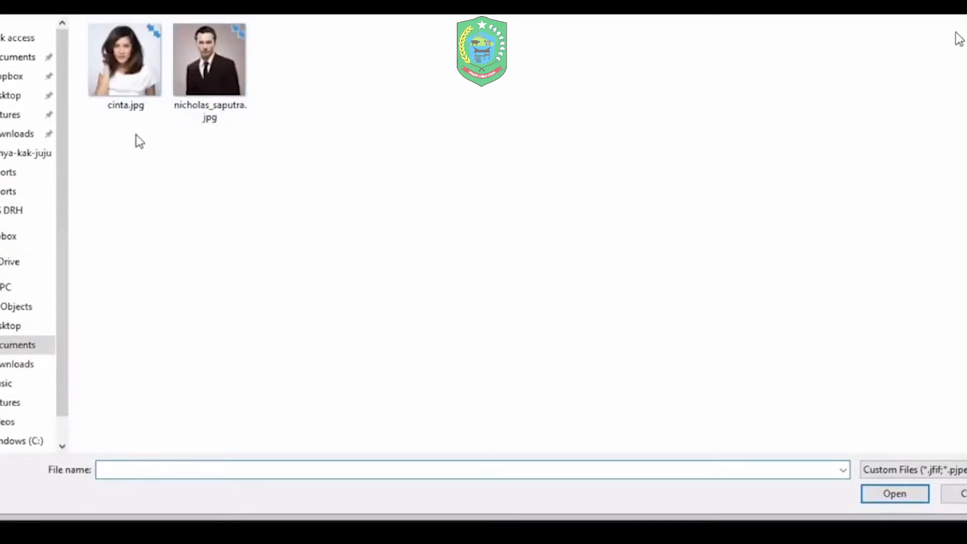
{"action": "left_click", "coordinate": [127, 68]}
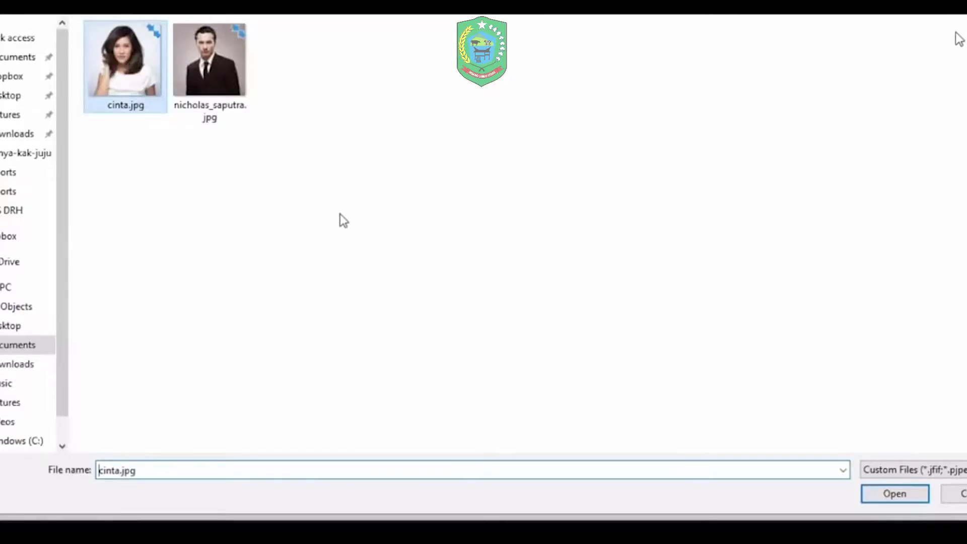
{"action": "key", "text": "Return"}
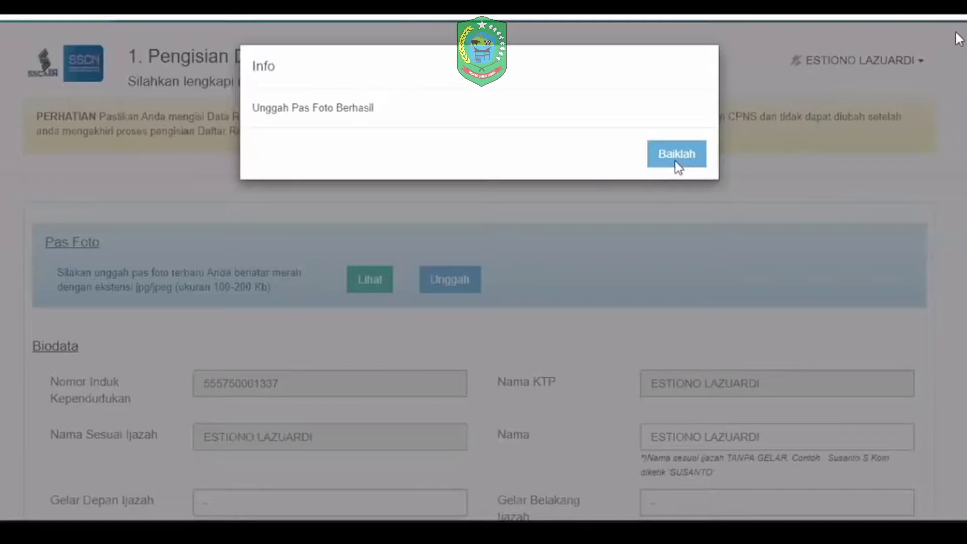
{"action": "left_click", "coordinate": [398, 295]}
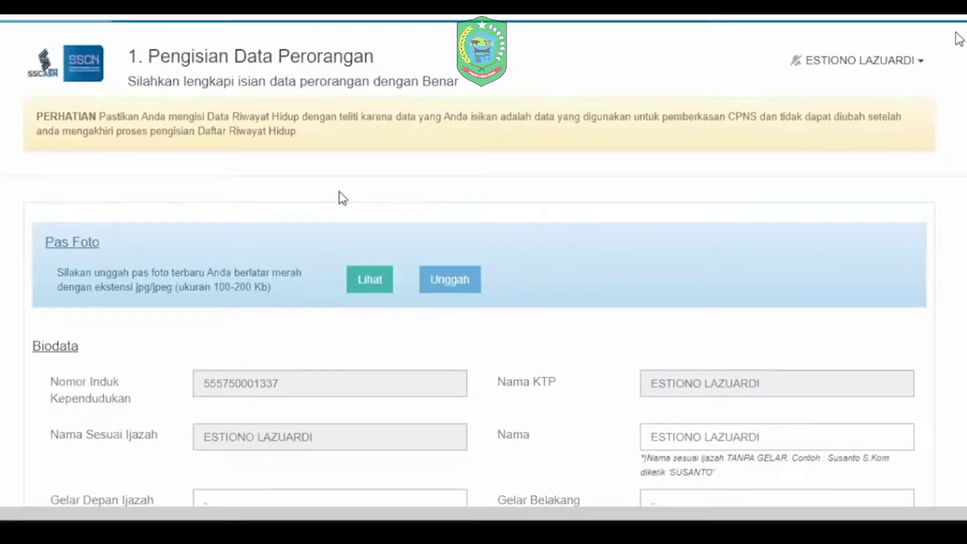
{"action": "scroll", "coordinate": [494, 233], "scroll_direction": "down", "scroll_amount": 4}
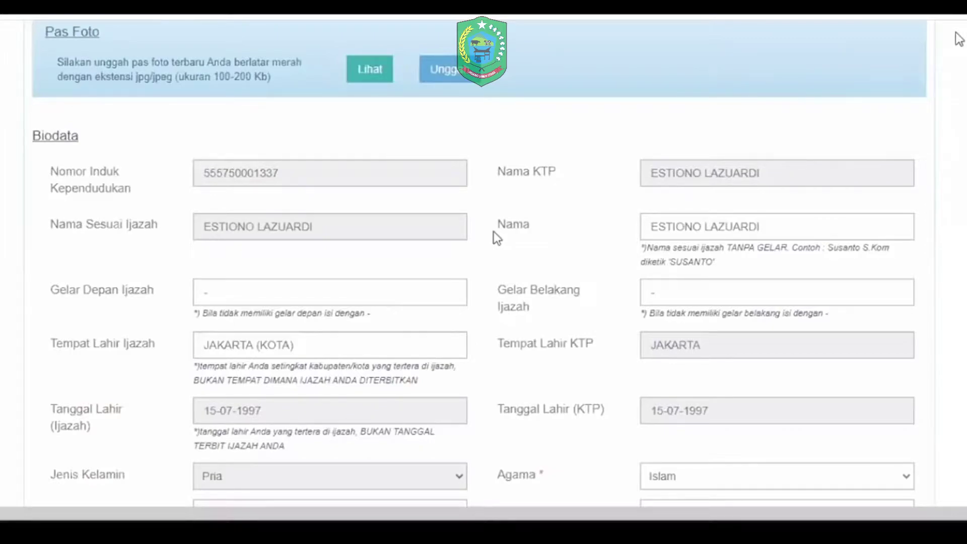
{"action": "scroll", "coordinate": [497, 237], "scroll_direction": "down", "scroll_amount": 1}
{"action": "left_click", "coordinate": [770, 182]}
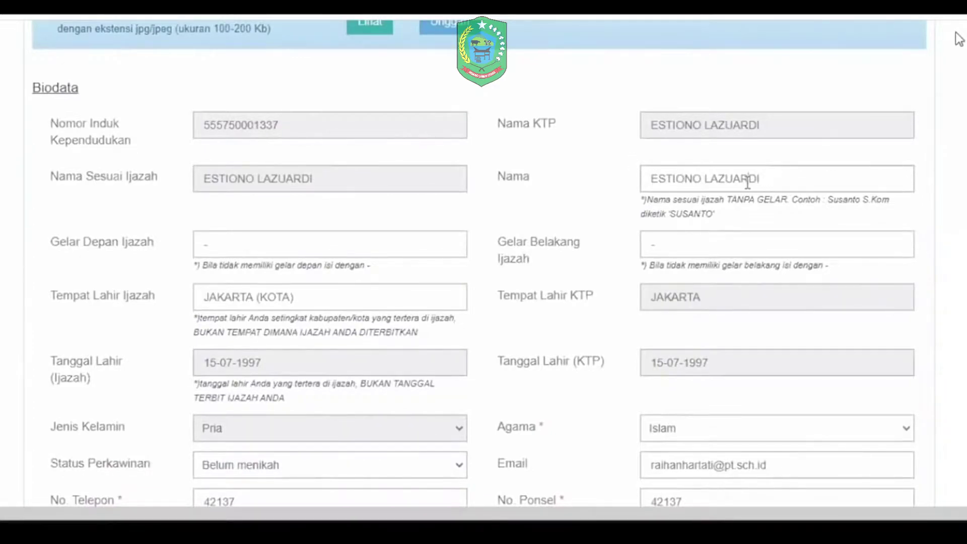
{"action": "double_click", "coordinate": [747, 182]}
{"action": "left_click", "coordinate": [777, 188]}
{"action": "scroll", "coordinate": [416, 262], "scroll_direction": "down", "scroll_amount": 1}
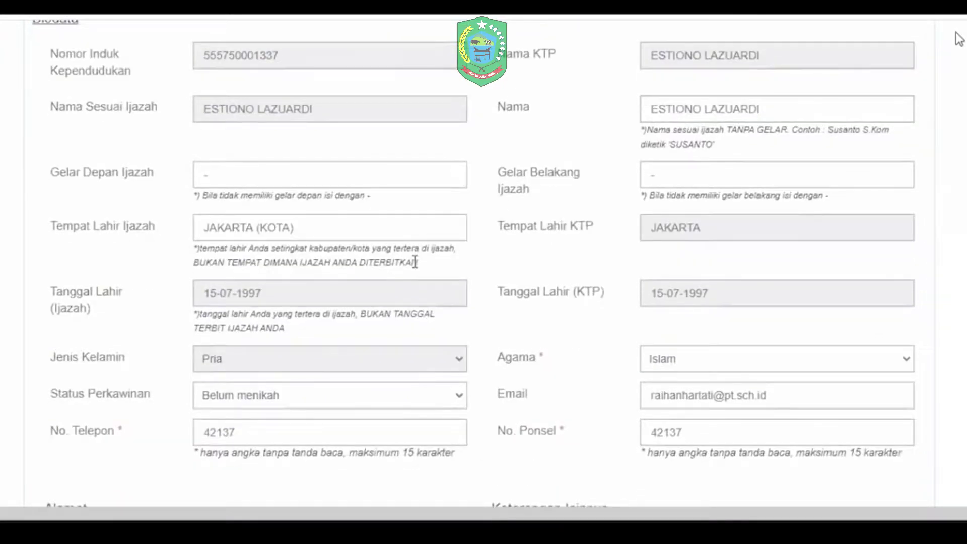
{"action": "scroll", "coordinate": [659, 181], "scroll_direction": "down", "scroll_amount": 1}
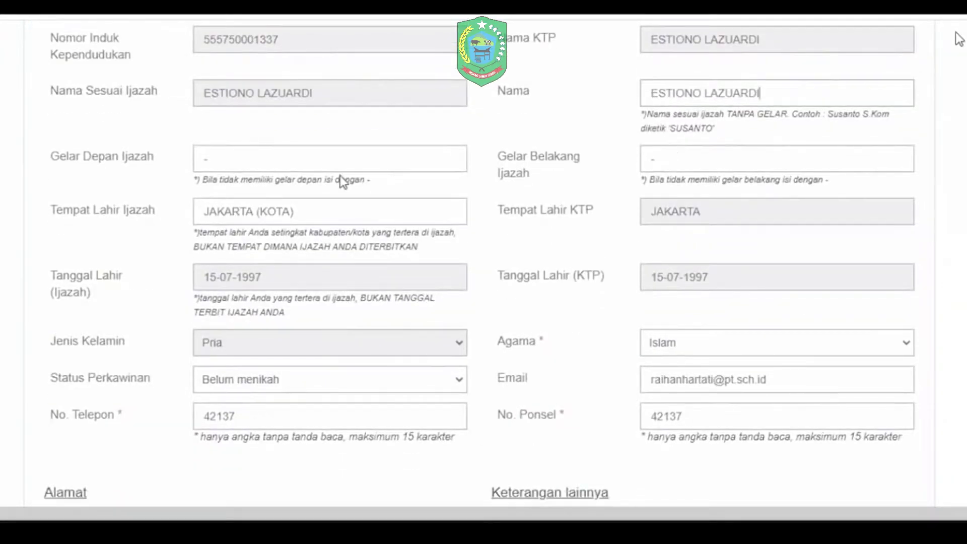
{"action": "scroll", "coordinate": [383, 176], "scroll_direction": "up", "scroll_amount": 1}
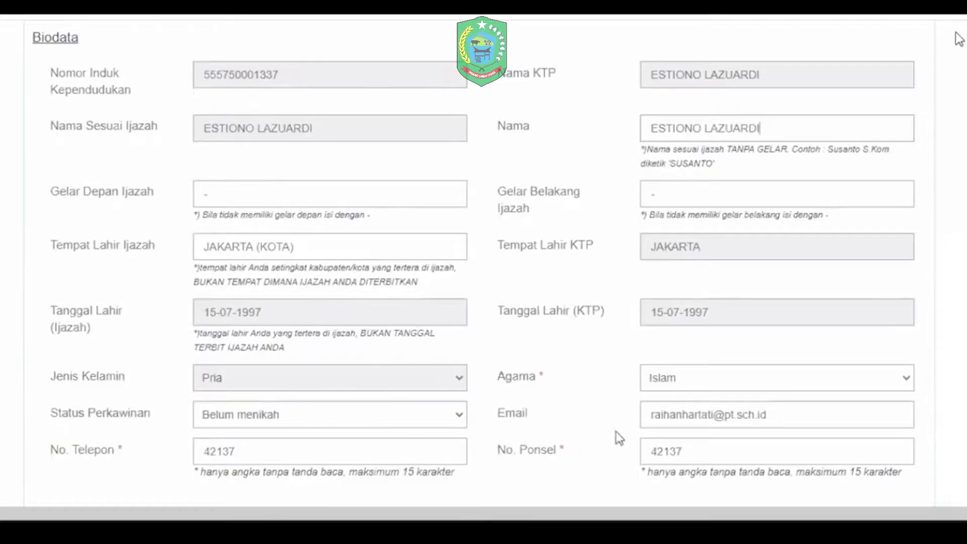
{"action": "scroll", "coordinate": [641, 397], "scroll_direction": "down", "scroll_amount": 1}
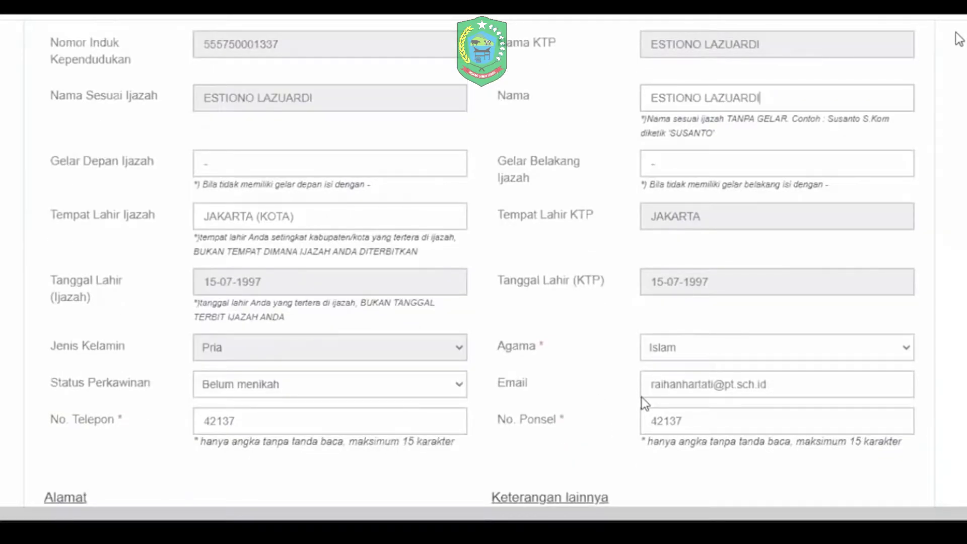
{"action": "scroll", "coordinate": [642, 397], "scroll_direction": "down", "scroll_amount": 4}
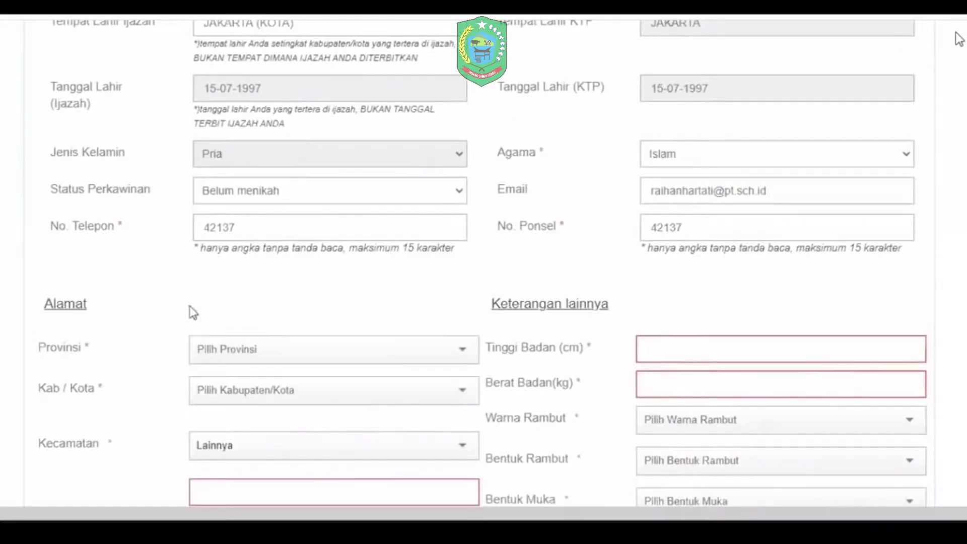
{"action": "scroll", "coordinate": [226, 282], "scroll_direction": "down", "scroll_amount": 1}
{"action": "scroll", "coordinate": [268, 266], "scroll_direction": "down", "scroll_amount": 1}
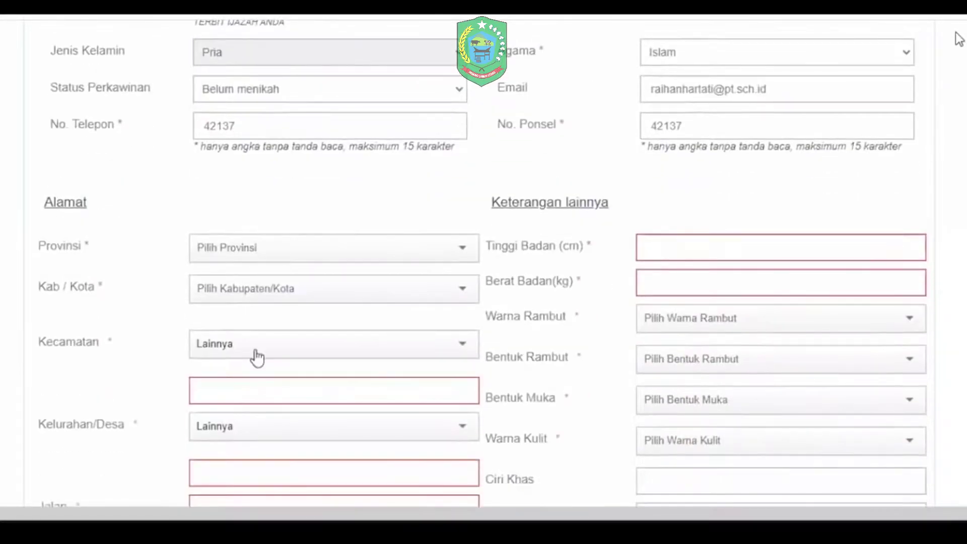
Step: Set the address region to ACEH, ACEH BARAT DAYA (KAB), SETIA, with Kelurahan Lainnya 'kelurahan'
{"action": "left_click", "coordinate": [257, 357]}
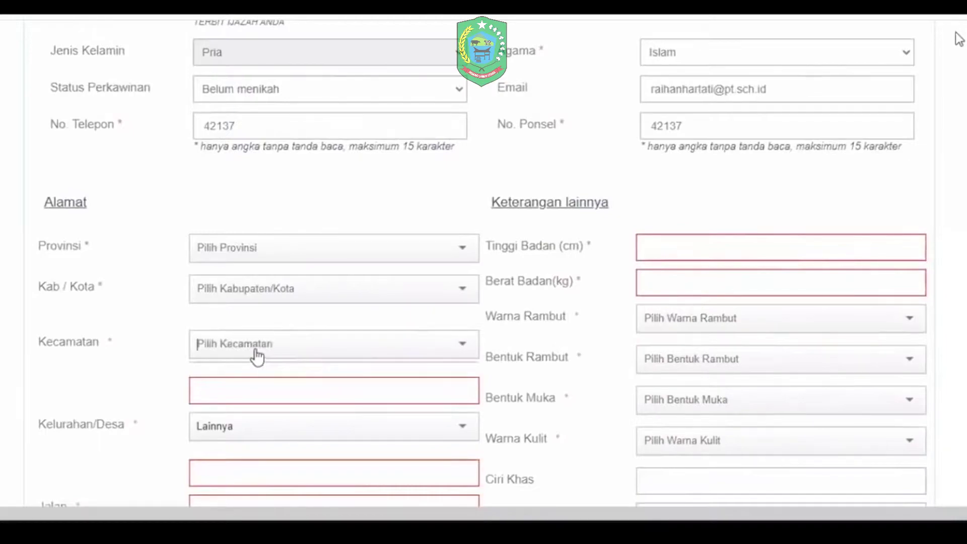
{"action": "left_click", "coordinate": [281, 393]}
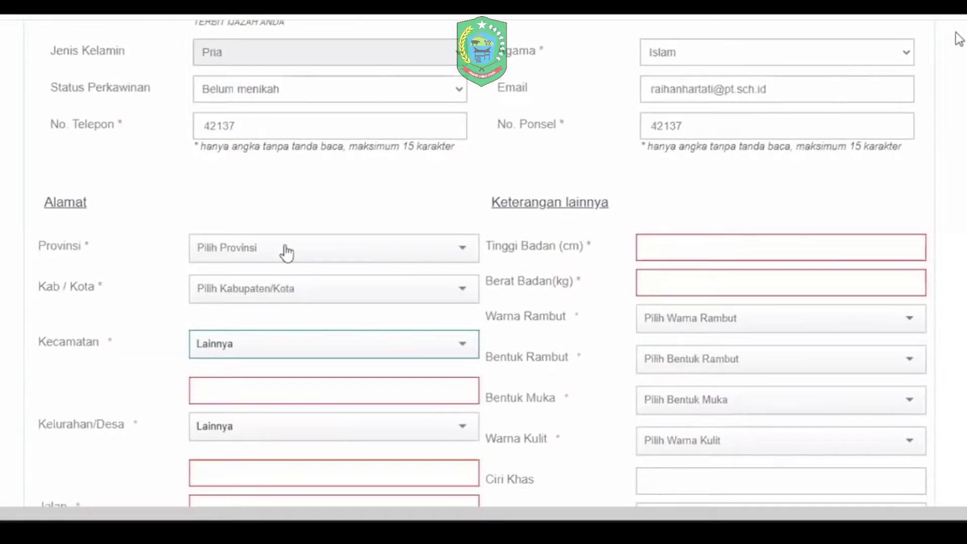
{"action": "left_click", "coordinate": [287, 290]}
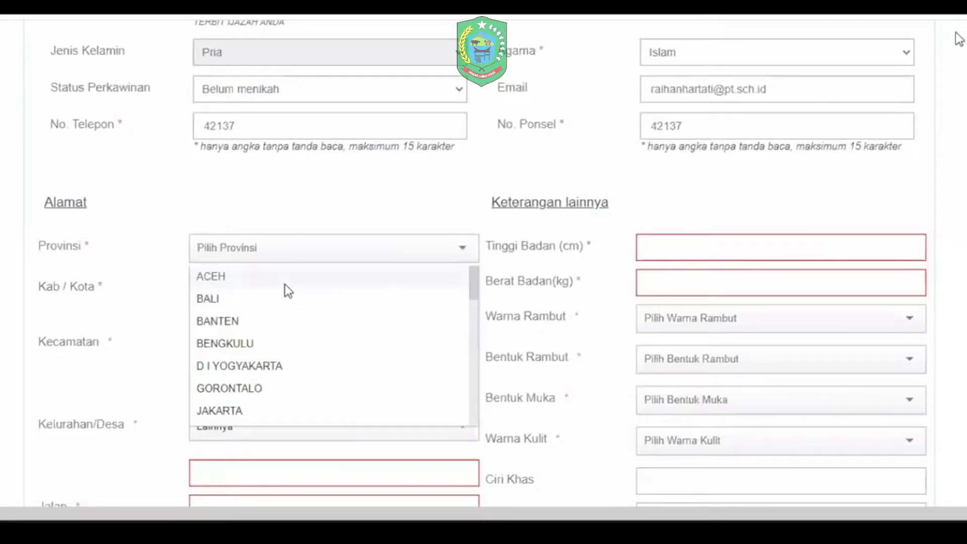
{"action": "left_click", "coordinate": [285, 277]}
{"action": "left_click", "coordinate": [282, 289]}
{"action": "left_click", "coordinate": [283, 334]}
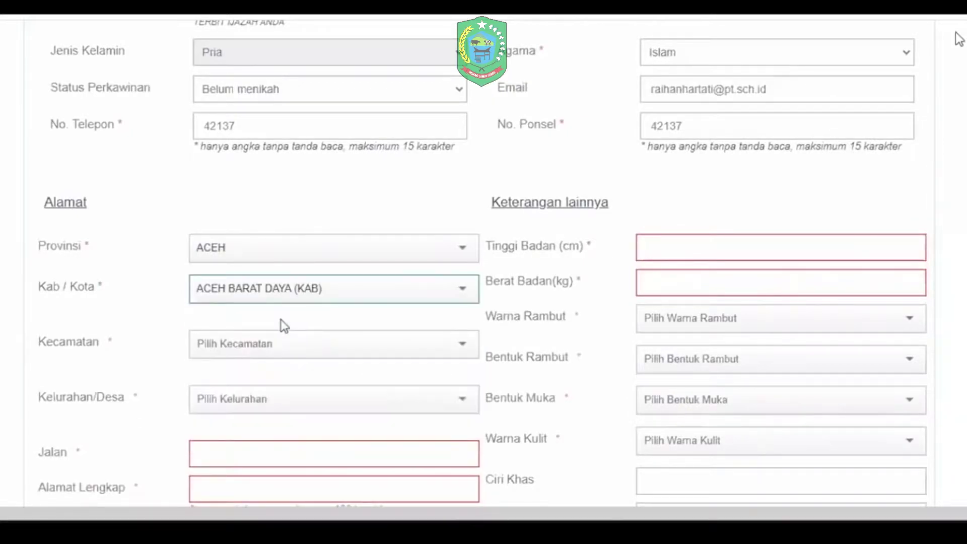
{"action": "left_click", "coordinate": [281, 344]}
{"action": "left_click", "coordinate": [280, 312]}
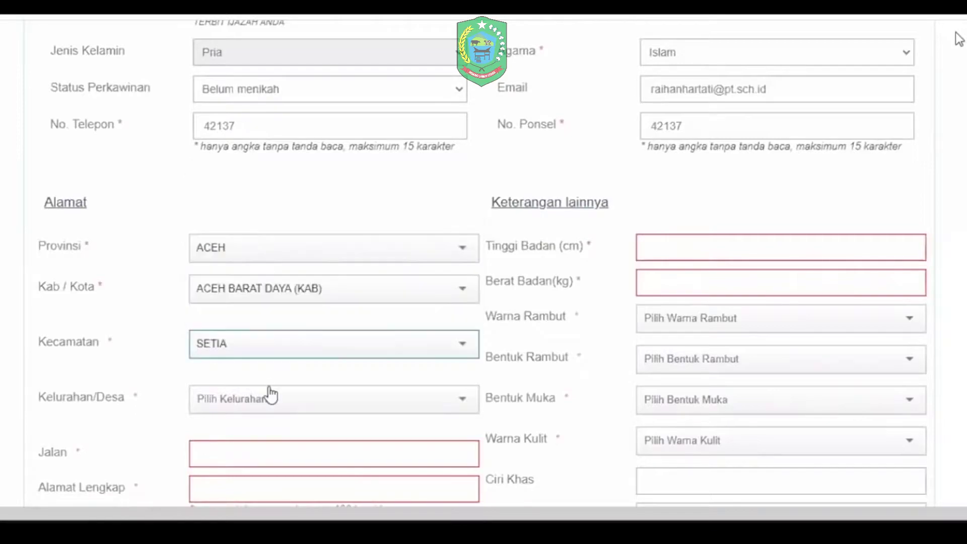
{"action": "left_click", "coordinate": [272, 398]}
{"action": "scroll", "coordinate": [287, 292], "scroll_direction": "down", "scroll_amount": 1}
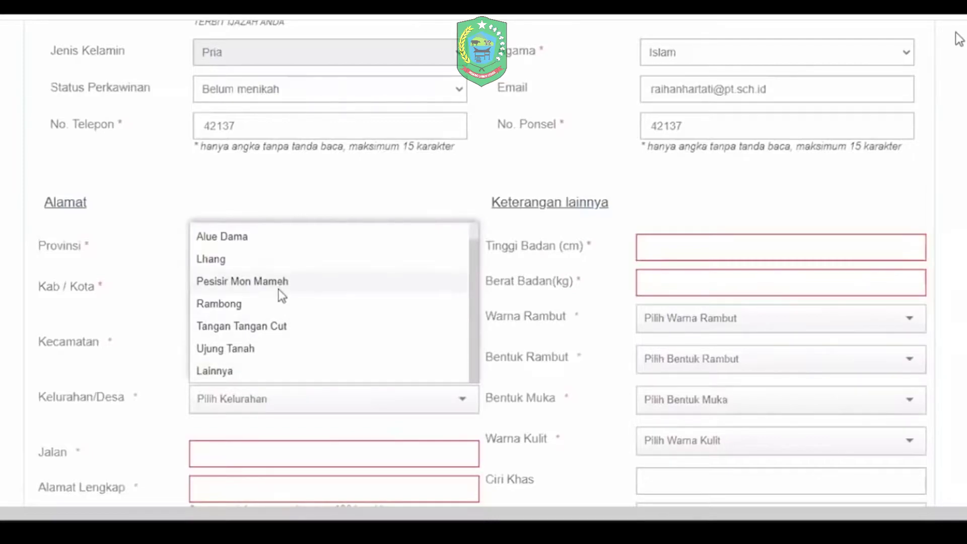
{"action": "left_click", "coordinate": [290, 370]}
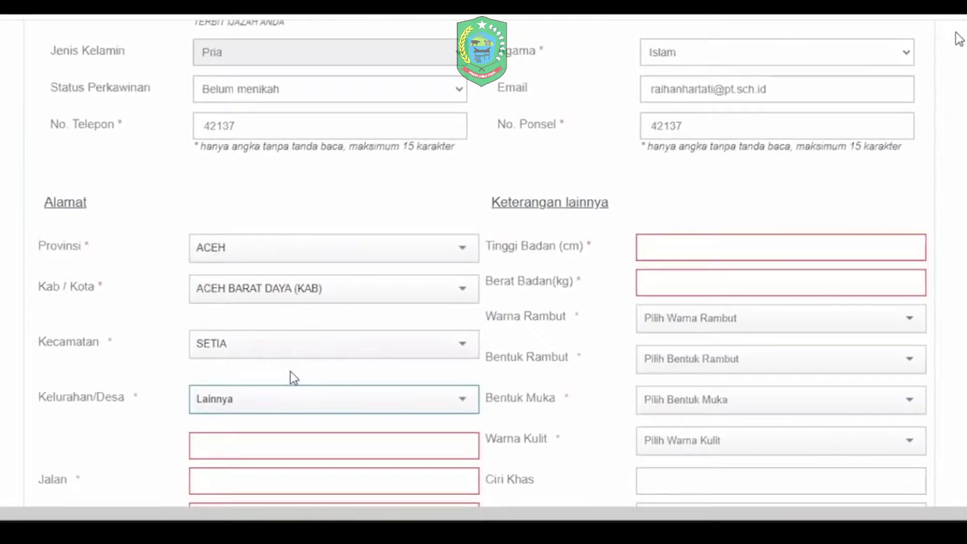
{"action": "scroll", "coordinate": [290, 371], "scroll_direction": "down", "scroll_amount": 1}
{"action": "left_click", "coordinate": [290, 381]}
{"action": "type", "text": "kelurahan"}
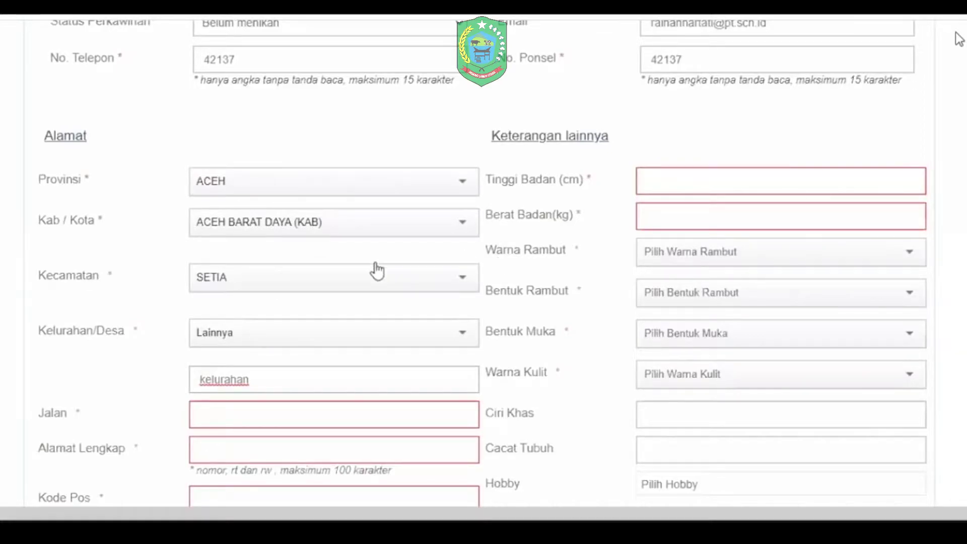
Step: Enter Jalan 'jalan', Alamat Lengkap 'alamat lengkap' and Kode Pos 12345
{"action": "scroll", "coordinate": [377, 271], "scroll_direction": "down", "scroll_amount": 1}
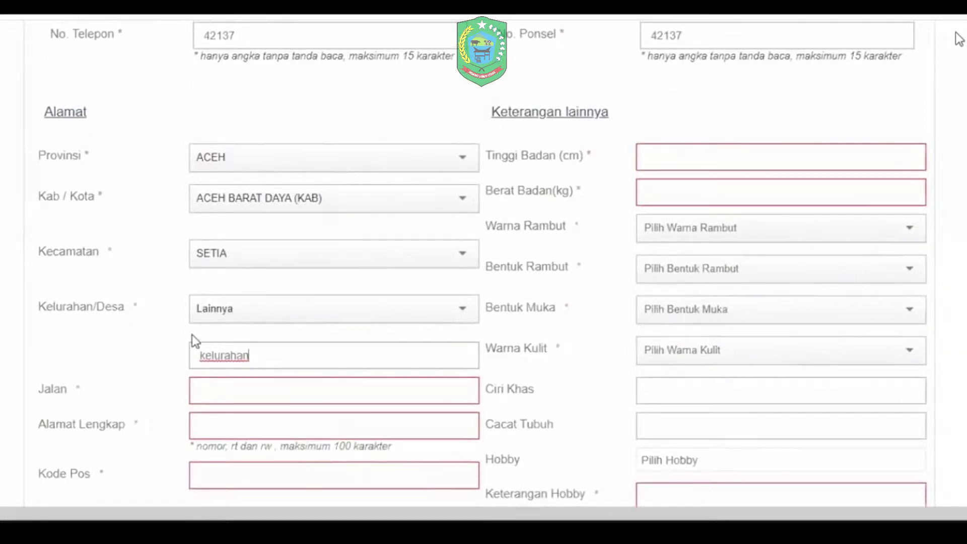
{"action": "scroll", "coordinate": [244, 281], "scroll_direction": "down", "scroll_amount": 2}
{"action": "left_click", "coordinate": [246, 282]}
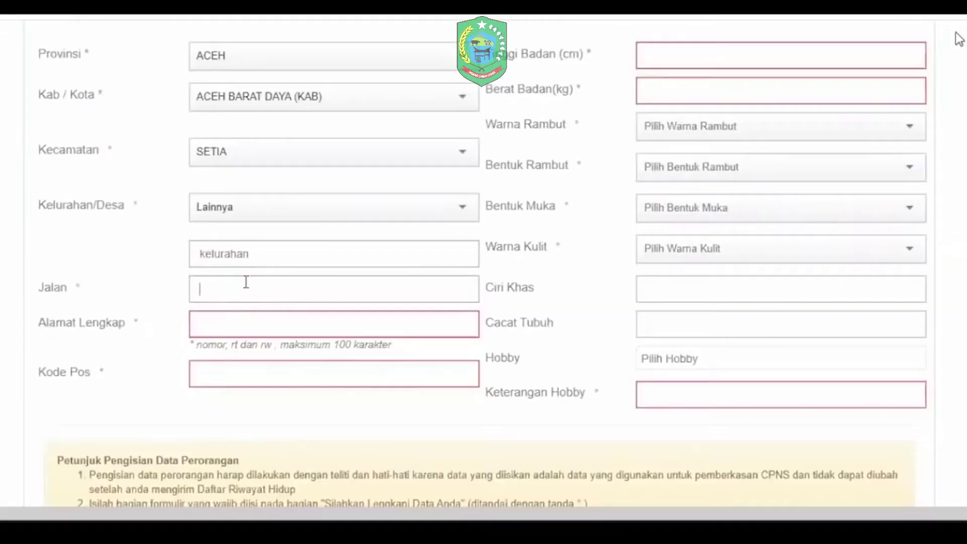
{"action": "type", "text": "jalan"}
{"action": "key", "text": "Tab"}
{"action": "type", "text": "alamat lengkap"}
{"action": "key", "text": "Tab"}
{"action": "type", "text": "12345"}
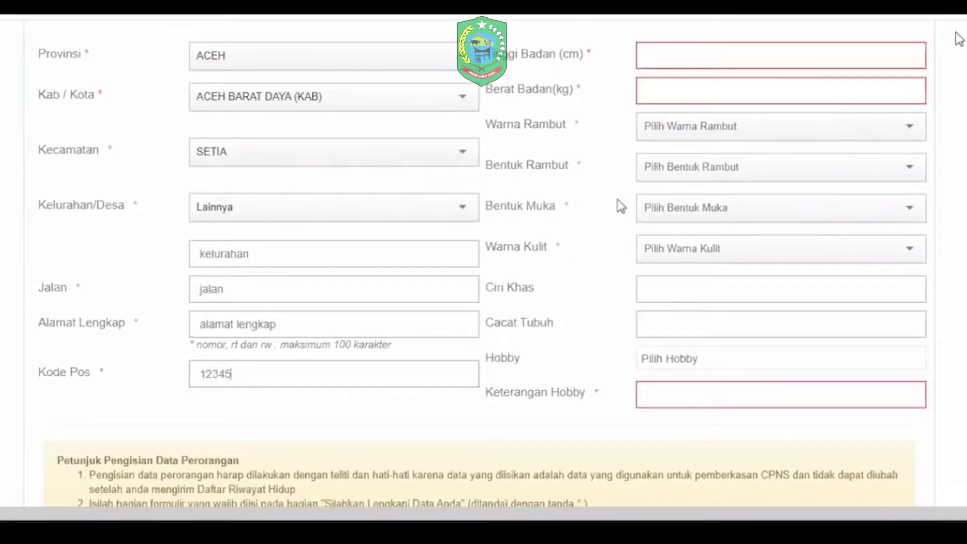
Step: Enter height 167, weight 45, hair HITAM and LURUS, face KOTAK, skin KUNING LANGSAT
{"action": "scroll", "coordinate": [667, 155], "scroll_direction": "up", "scroll_amount": 2}
{"action": "left_click", "coordinate": [667, 154]}
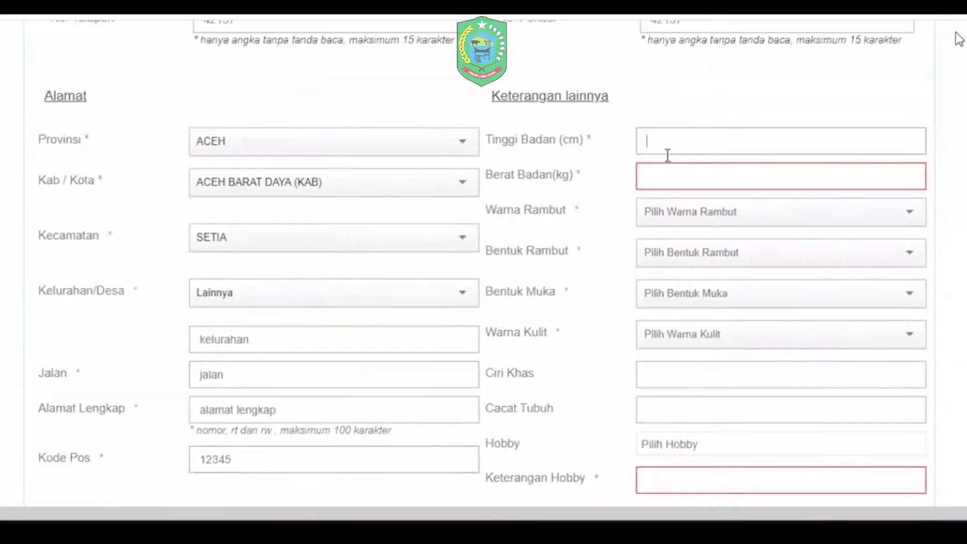
{"action": "type", "text": "167"}
{"action": "key", "text": "Tab"}
{"action": "type", "text": "45"}
{"action": "key", "text": "Tab"}
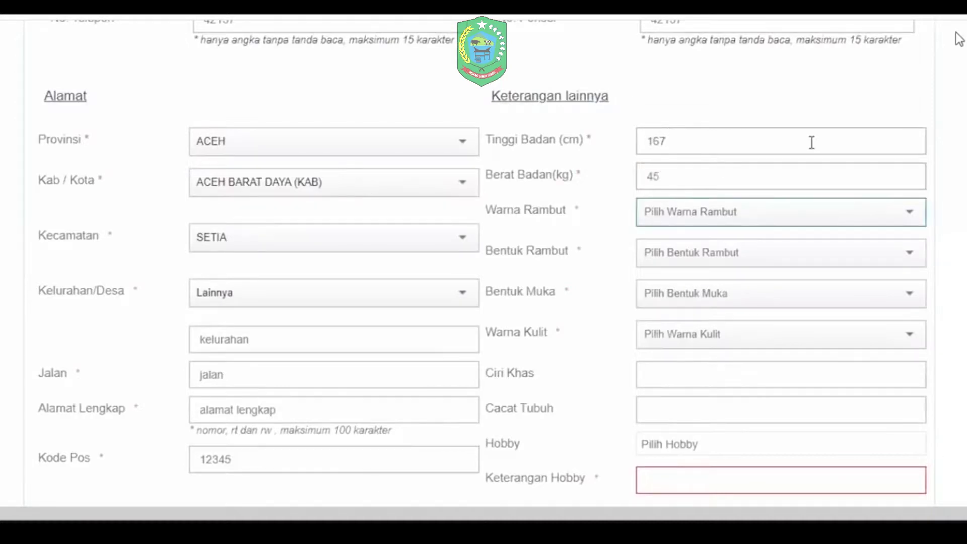
{"action": "key", "text": "h"}
{"action": "key", "text": "Tab"}
{"action": "key", "text": "l"}
{"action": "key", "text": "Tab"}
{"action": "key", "text": "k"}
{"action": "key", "text": "Tab"}
{"action": "key", "text": "k"}
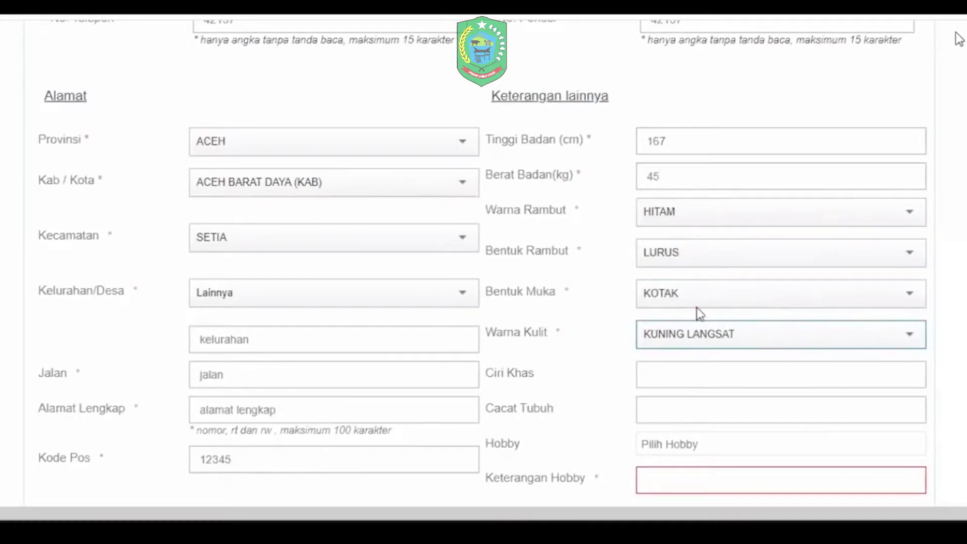
Step: Choose hobbies OLAHRAGA and MENULIS and describe them as 'olahraga'
{"action": "scroll", "coordinate": [697, 312], "scroll_direction": "down", "scroll_amount": 3}
{"action": "scroll", "coordinate": [697, 299], "scroll_direction": "down", "scroll_amount": 1}
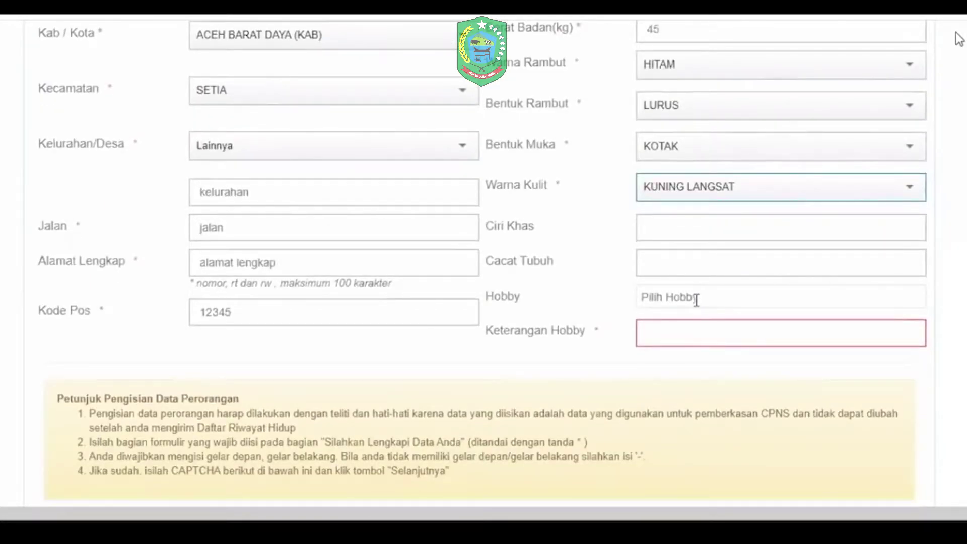
{"action": "left_click", "coordinate": [697, 299]}
{"action": "left_click", "coordinate": [705, 346]}
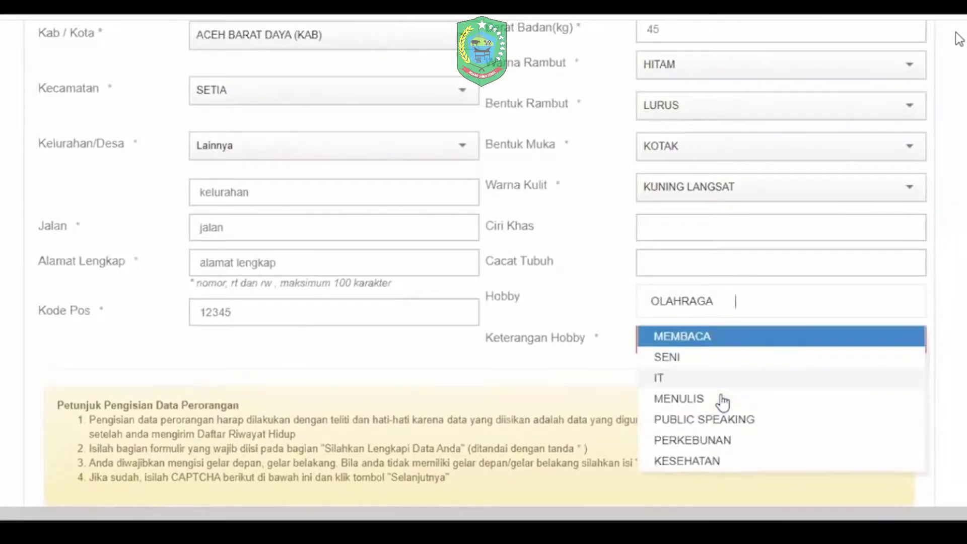
{"action": "left_click", "coordinate": [722, 399]}
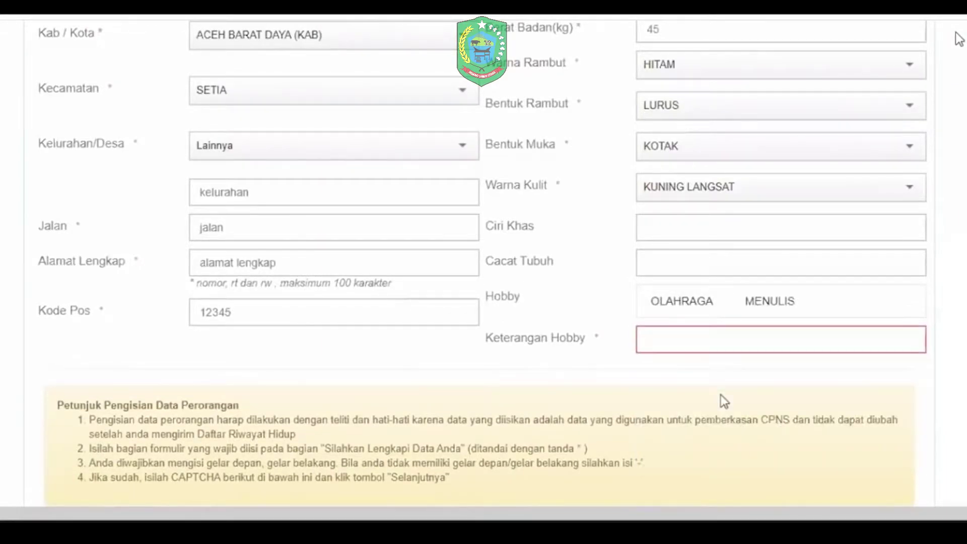
{"action": "left_click", "coordinate": [651, 336]}
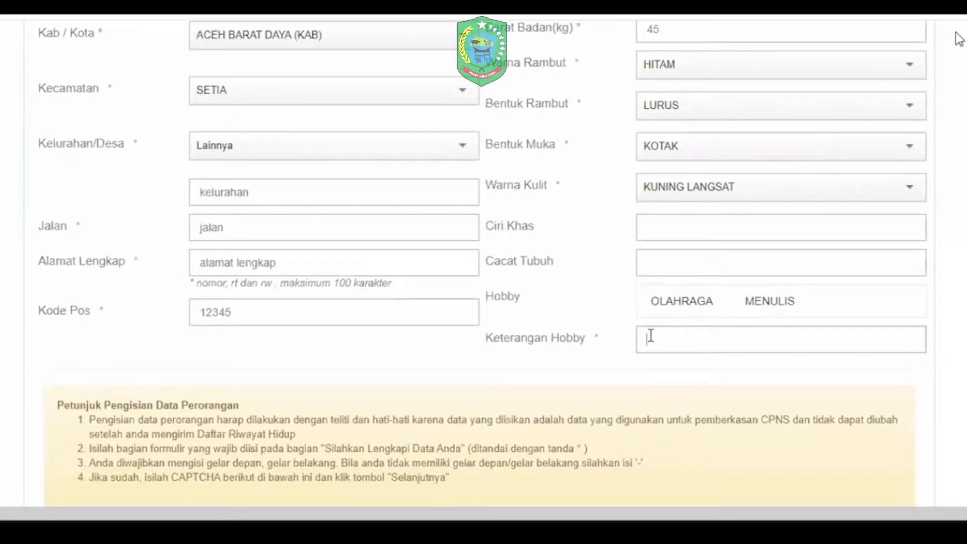
{"action": "type", "text": "olahraga tenis"}
{"action": "scroll", "coordinate": [343, 324], "scroll_direction": "down", "scroll_amount": 1}
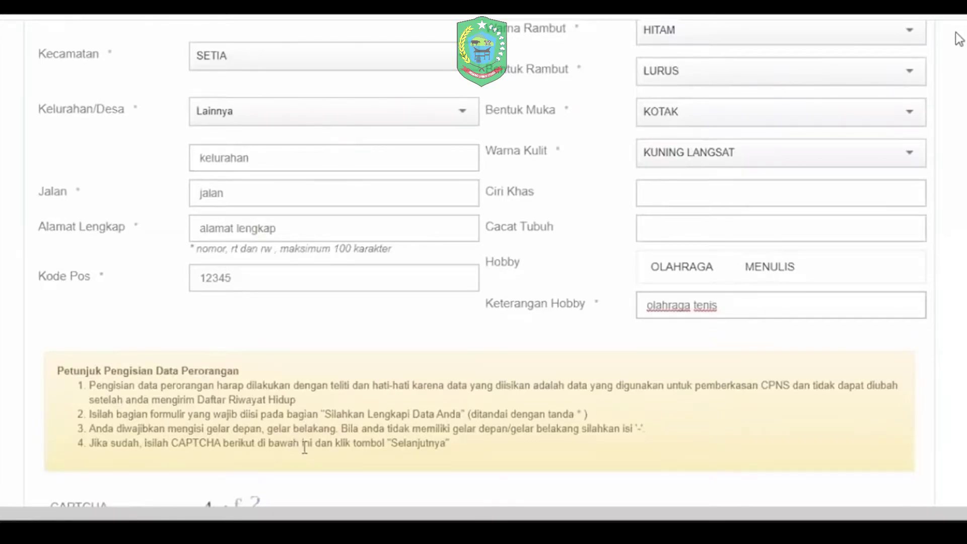
{"action": "scroll", "coordinate": [559, 422], "scroll_direction": "down", "scroll_amount": 5}
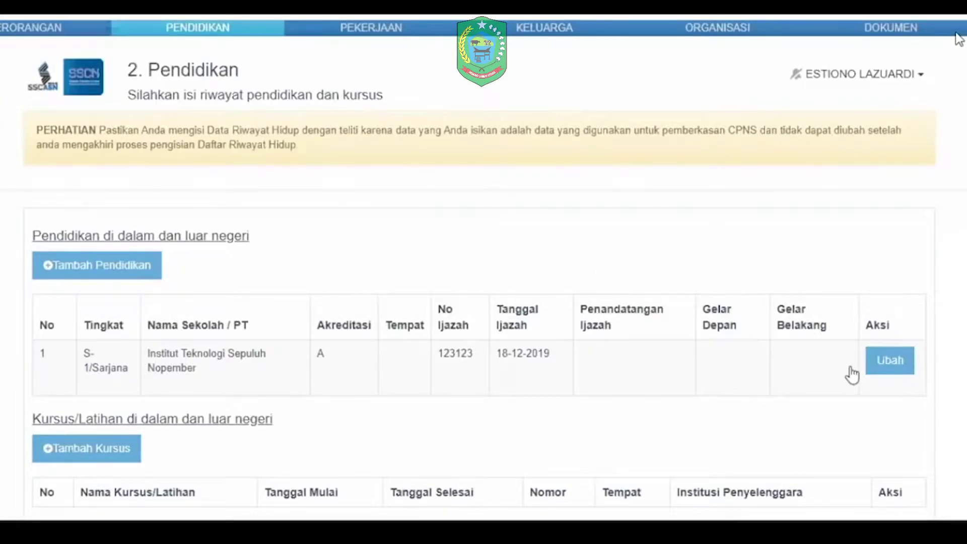
Step: Edit the S-1 entry: Tempat JAKARTA SELATAN (KOTA), Pejabat rektor, Gelar Depan '-', Gelar Belakang s.kom
{"action": "left_click", "coordinate": [888, 360]}
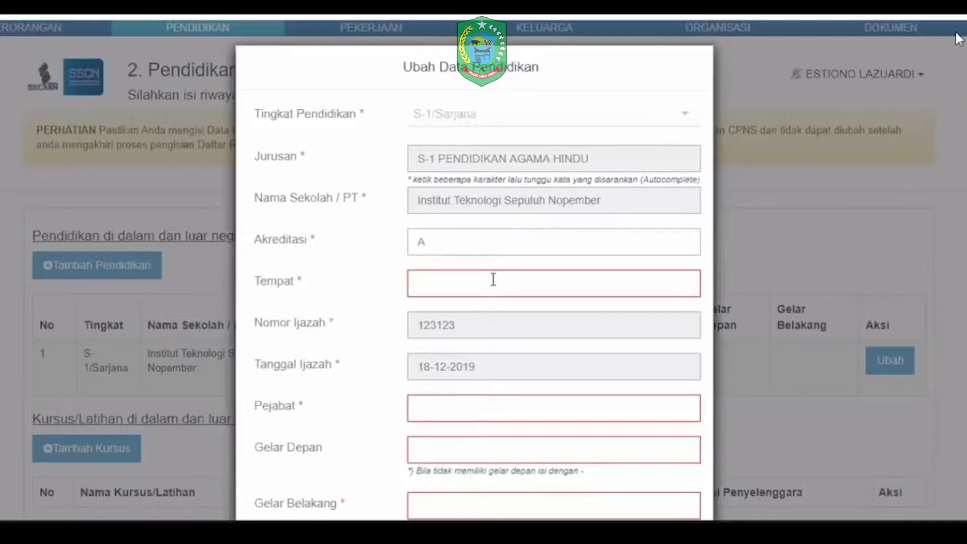
{"action": "left_click", "coordinate": [493, 280]}
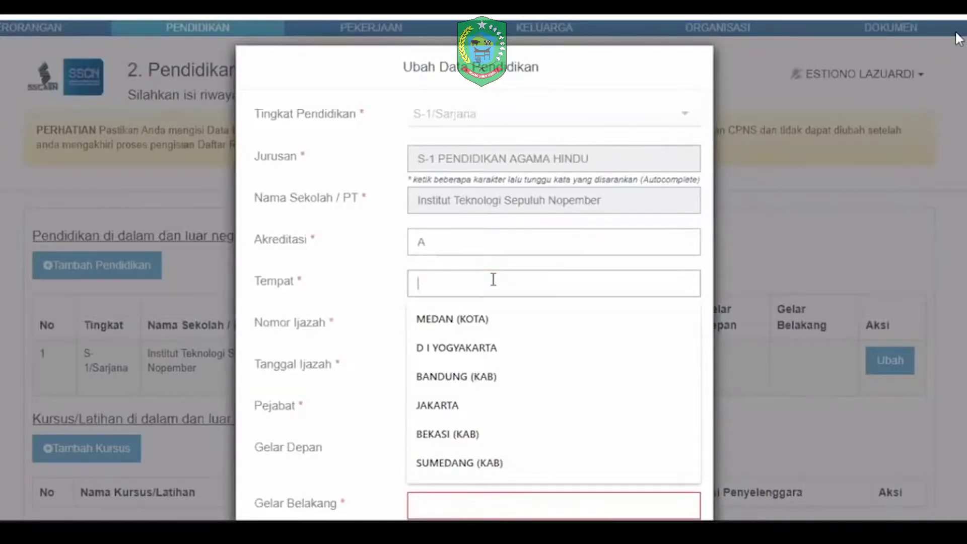
{"action": "type", "text": "jakarta"}
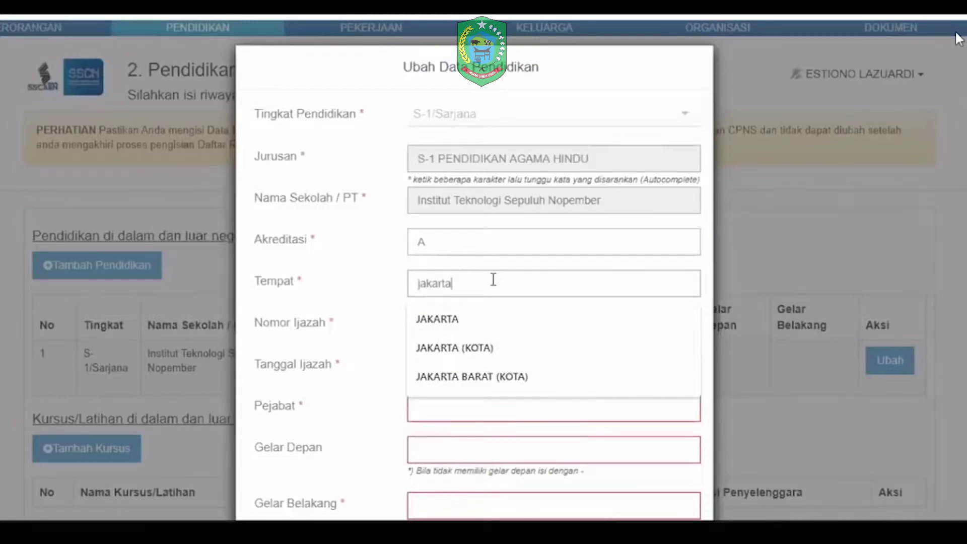
{"action": "left_click", "coordinate": [475, 426]}
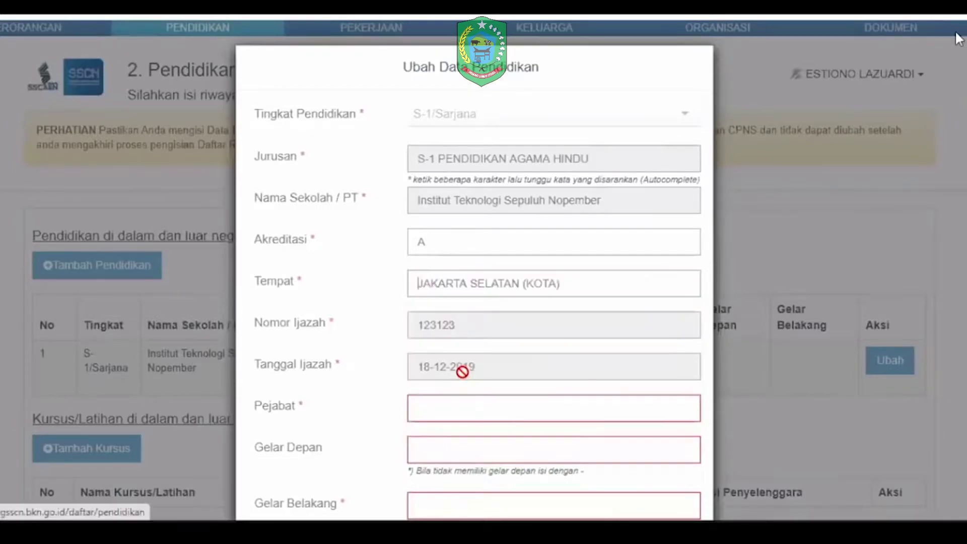
{"action": "left_click", "coordinate": [444, 407]}
{"action": "type", "text": "rektor"}
{"action": "key", "text": "Tab"}
{"action": "type", "text": "-"}
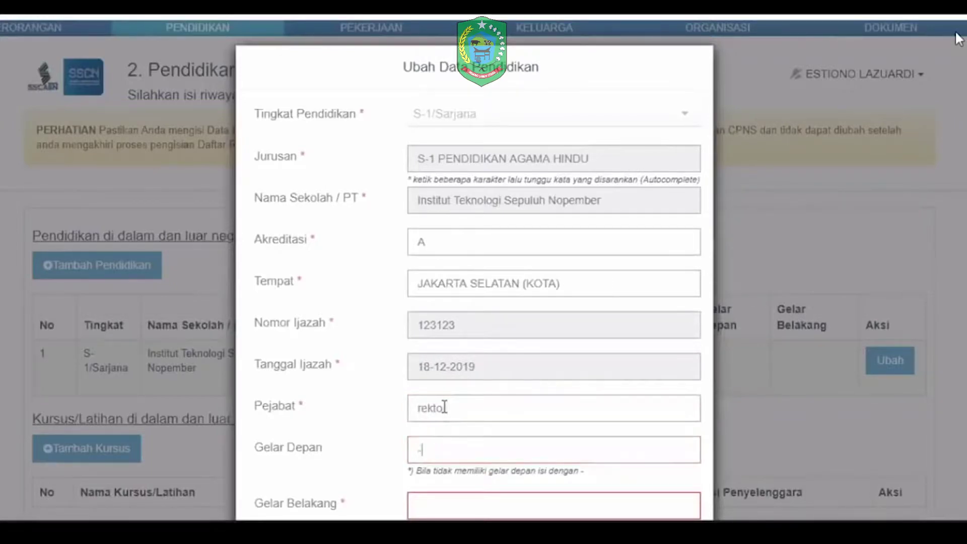
{"action": "key", "text": "Tab"}
{"action": "type", "text": "s."}
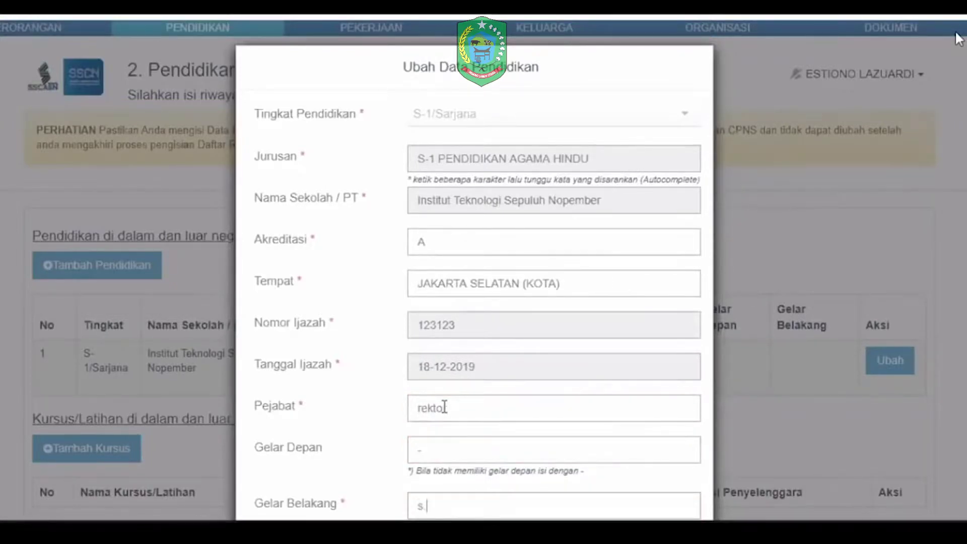
{"action": "type", "text": "kom"}
{"action": "scroll", "coordinate": [616, 443], "scroll_direction": "down", "scroll_amount": 3}
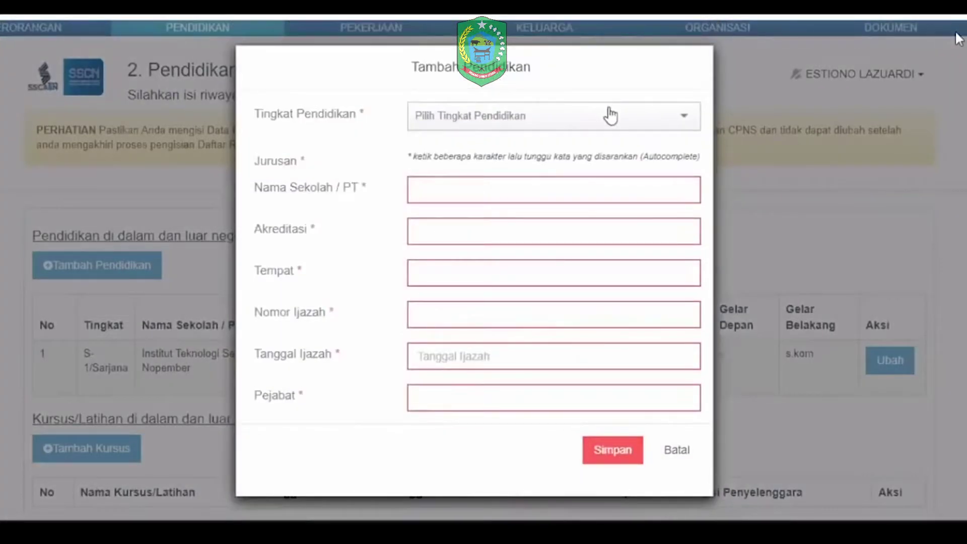
Step: Start an SLTA education entry with major SMA, school 'sma' and accreditation A
{"action": "left_click", "coordinate": [611, 115]}
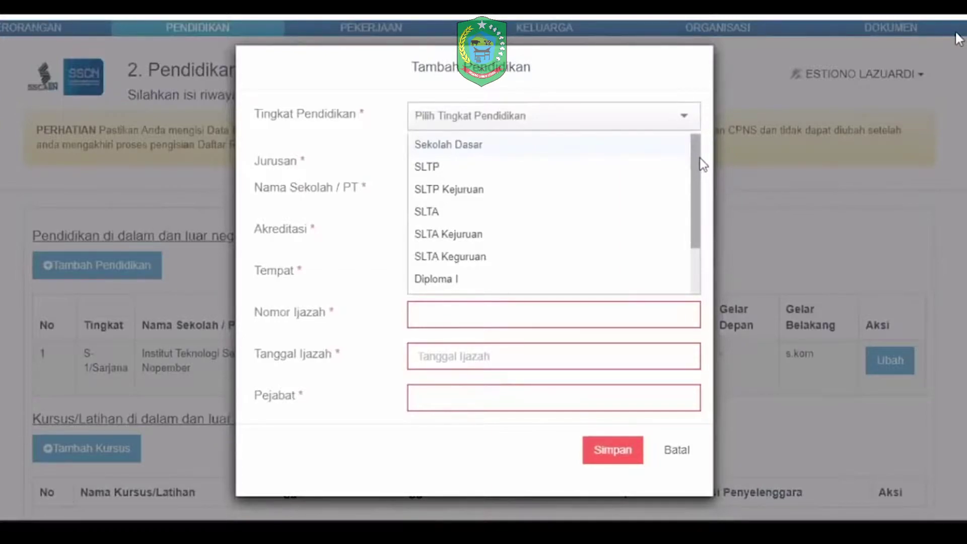
{"action": "scroll", "coordinate": [698, 209], "scroll_direction": "down", "scroll_amount": 2}
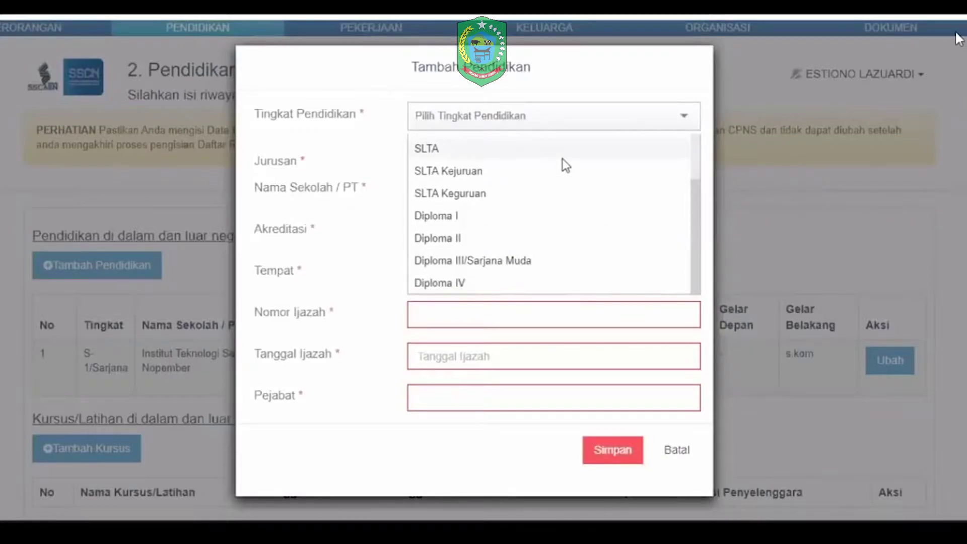
{"action": "left_click", "coordinate": [526, 156]}
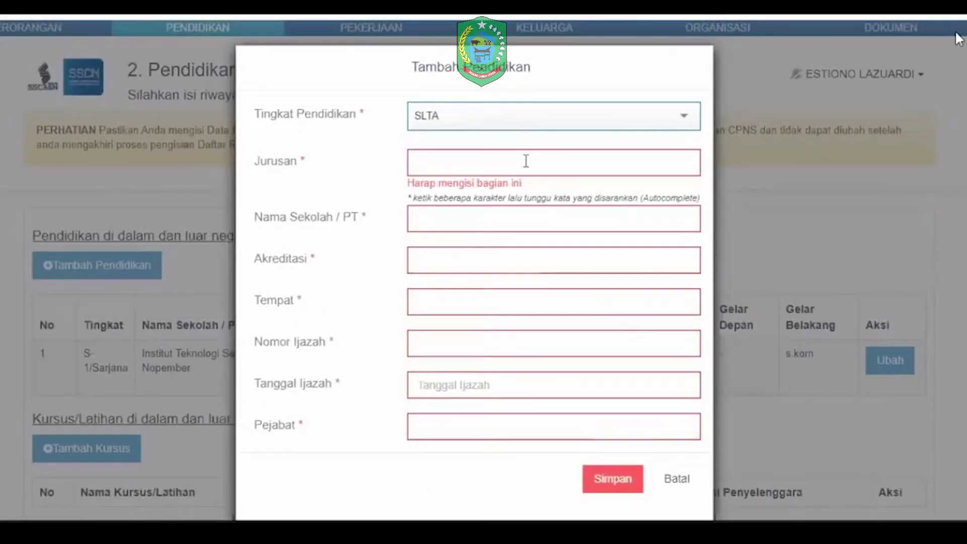
{"action": "left_click", "coordinate": [526, 161]}
{"action": "type", "text": "sma"}
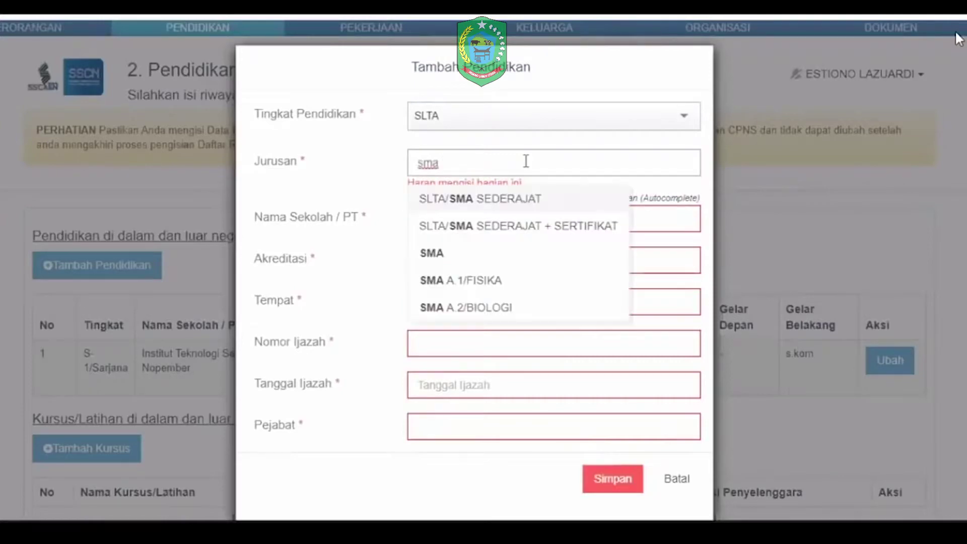
{"action": "left_click", "coordinate": [450, 199]}
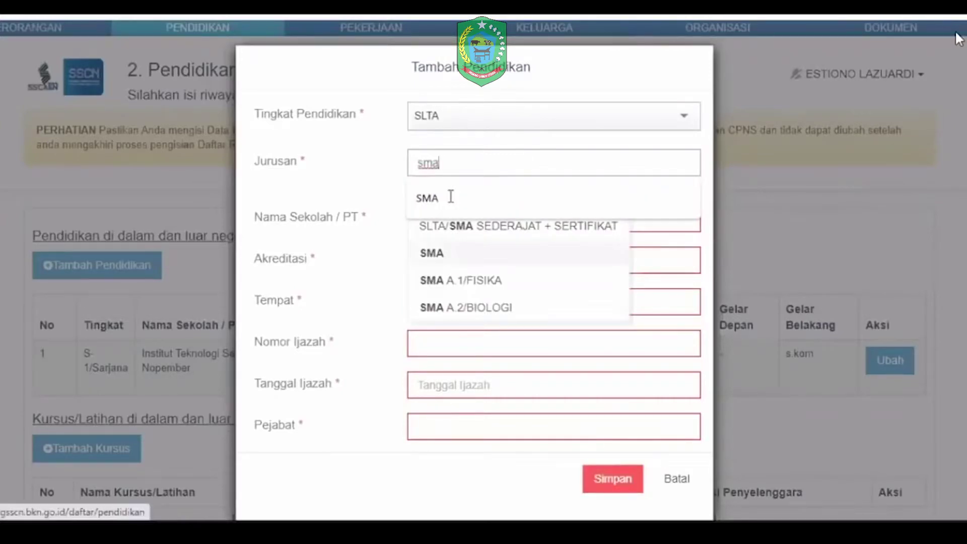
{"action": "left_click", "coordinate": [451, 201]}
{"action": "type", "text": "sma"}
{"action": "left_click", "coordinate": [462, 235]}
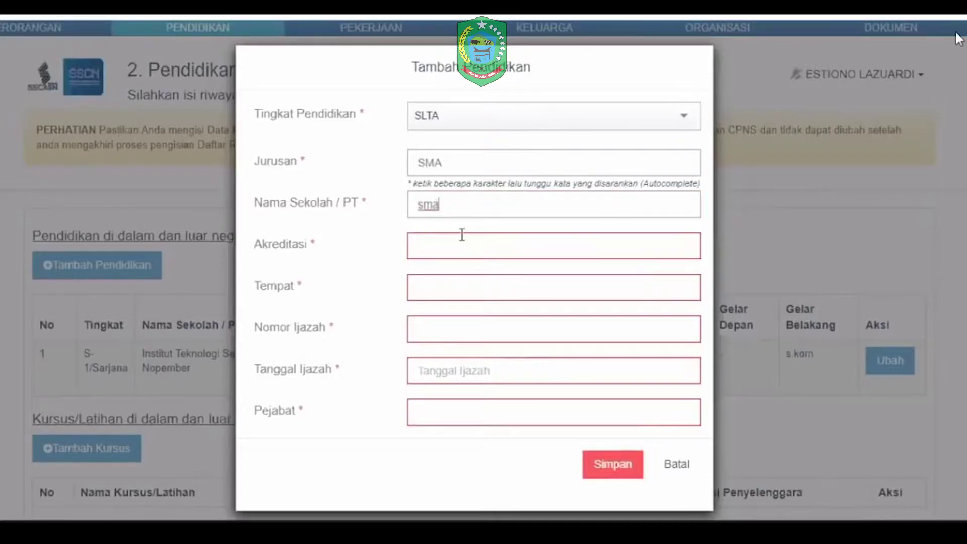
{"action": "type", "text": "A"}
Step: Add location PAPUA, the certificate number, date 16-06-2020 and official kepsek, then save the entry
{"action": "left_click", "coordinate": [446, 299]}
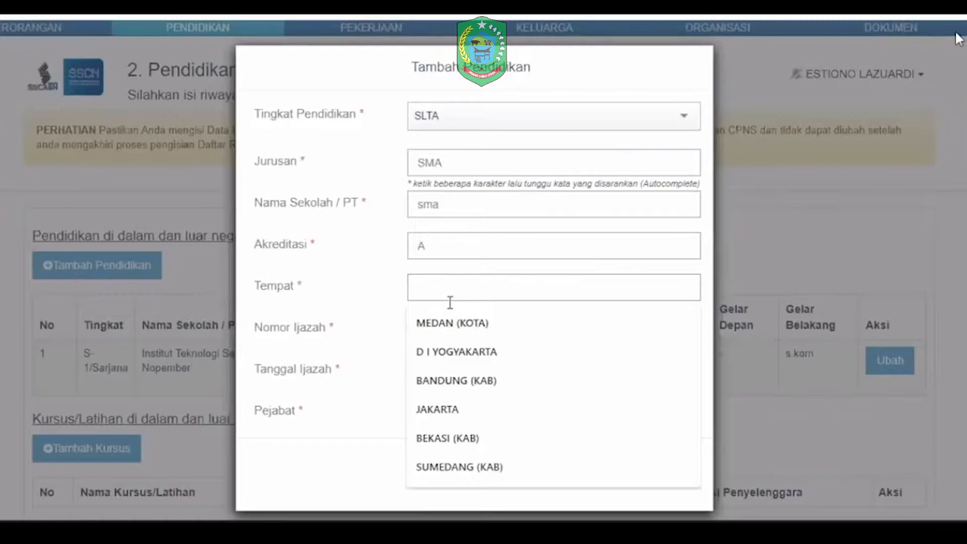
{"action": "type", "text": "papua"}
{"action": "left_click", "coordinate": [454, 325]}
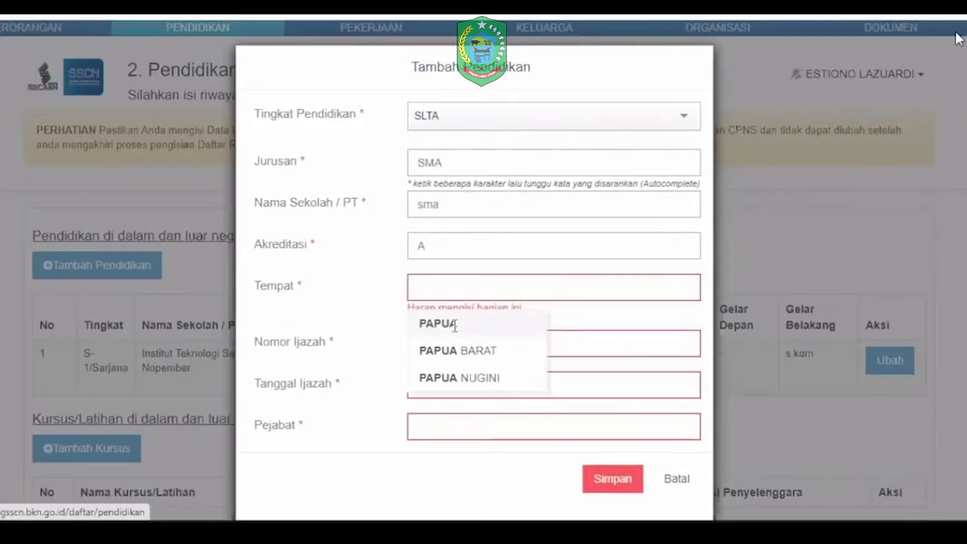
{"action": "left_click", "coordinate": [455, 328]}
{"action": "type", "text": "1234"}
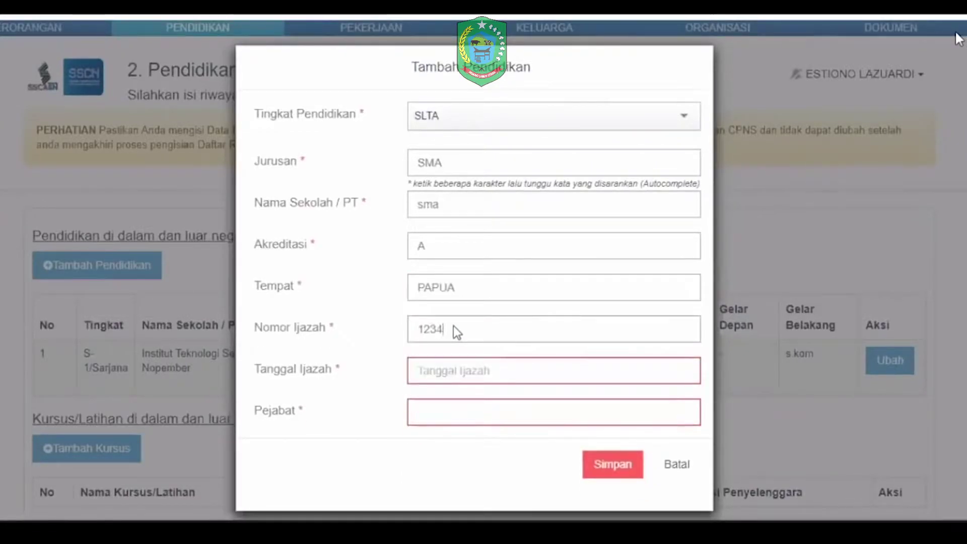
{"action": "key", "text": "Tab"}
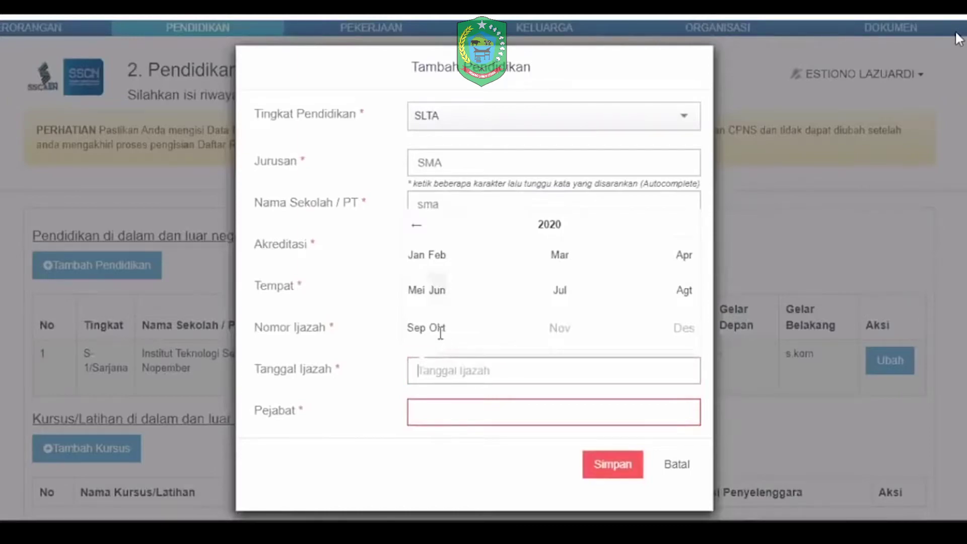
{"action": "left_click", "coordinate": [440, 333]}
{"action": "key", "text": "Tab"}
{"action": "type", "text": "p"}
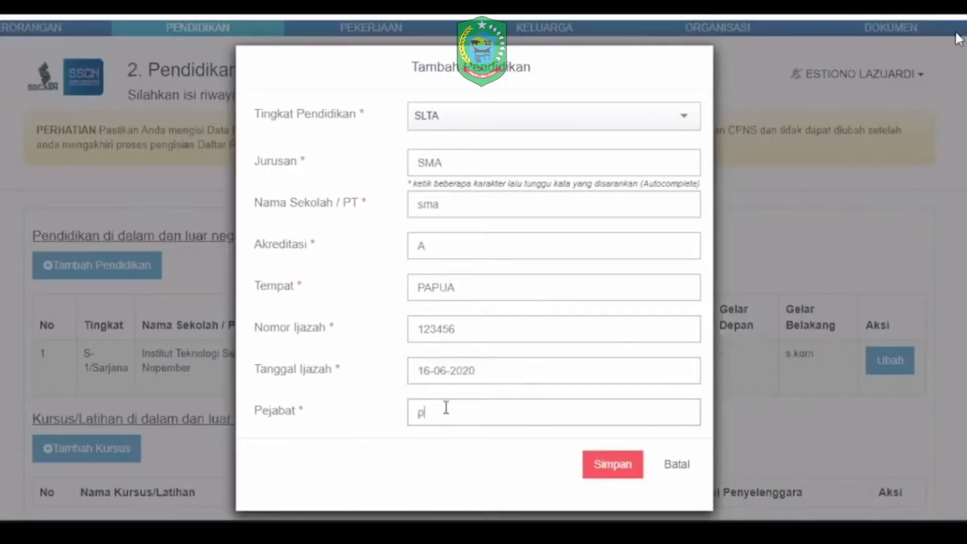
{"action": "key", "text": "BackSpace"}
{"action": "type", "text": "kepsek"}
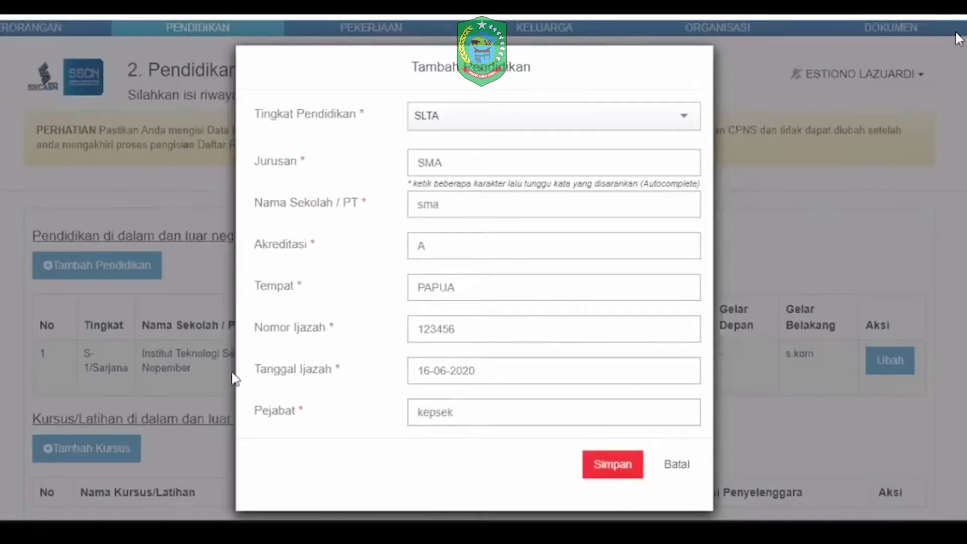
{"action": "key", "text": "Return"}
Step: Discard the empty Tambah Kursus form without choosing an organising agency
{"action": "scroll", "coordinate": [116, 257], "scroll_direction": "down", "scroll_amount": 5}
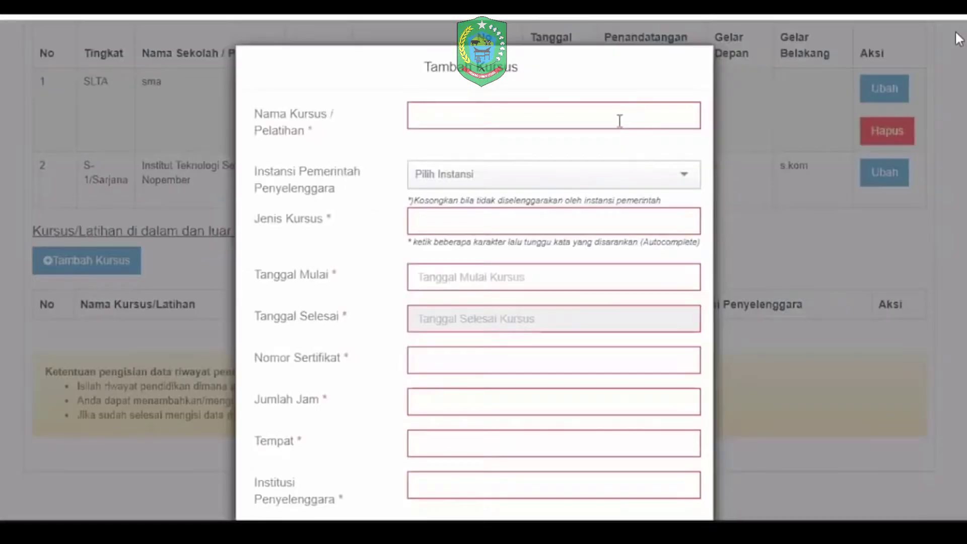
{"action": "left_click", "coordinate": [450, 185]}
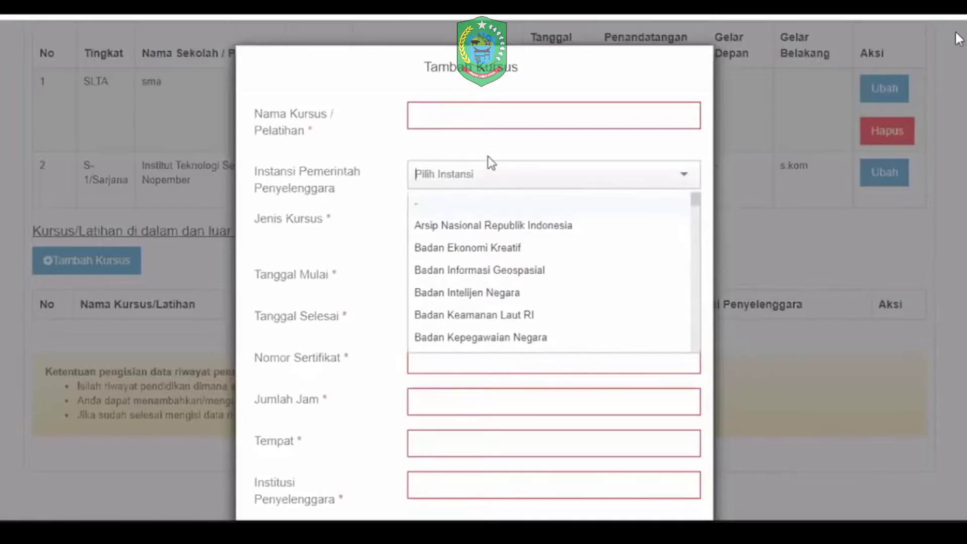
{"action": "left_click", "coordinate": [512, 149]}
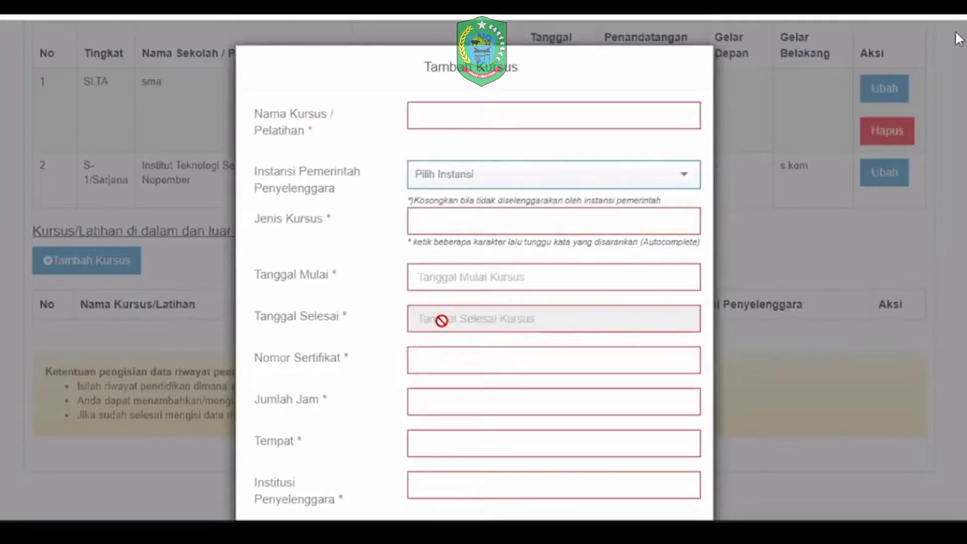
{"action": "scroll", "coordinate": [442, 321], "scroll_direction": "down", "scroll_amount": 2}
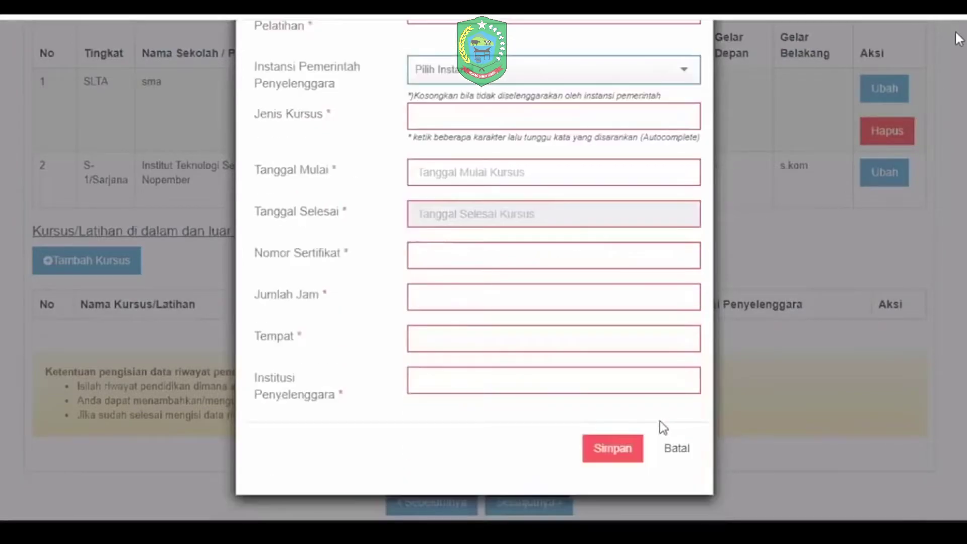
{"action": "left_click", "coordinate": [544, 499]}
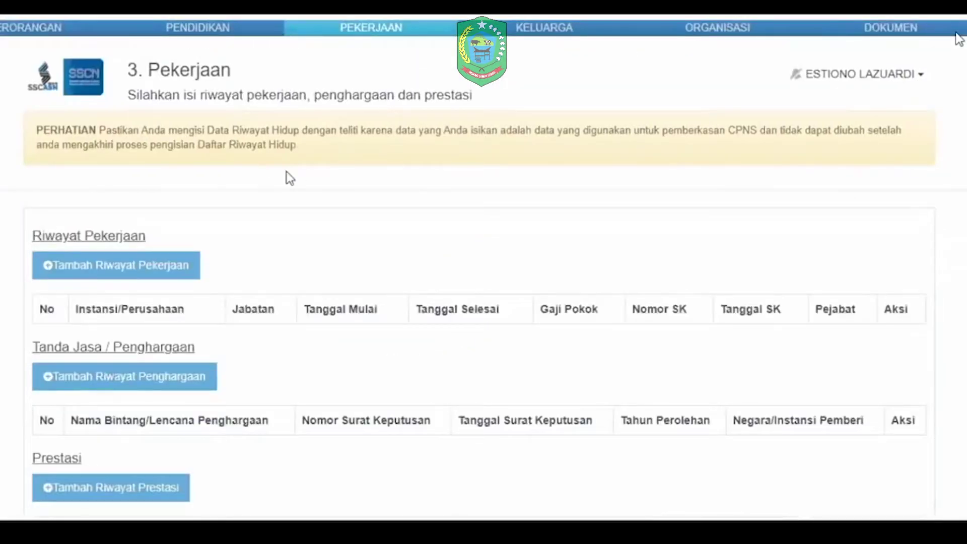
{"action": "scroll", "coordinate": [290, 178], "scroll_direction": "down", "scroll_amount": 3}
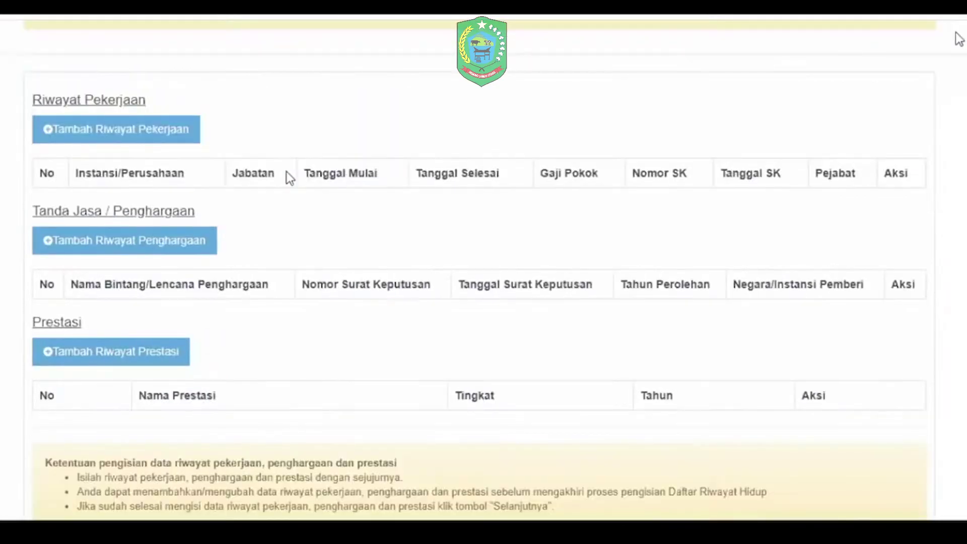
{"action": "left_click", "coordinate": [97, 125]}
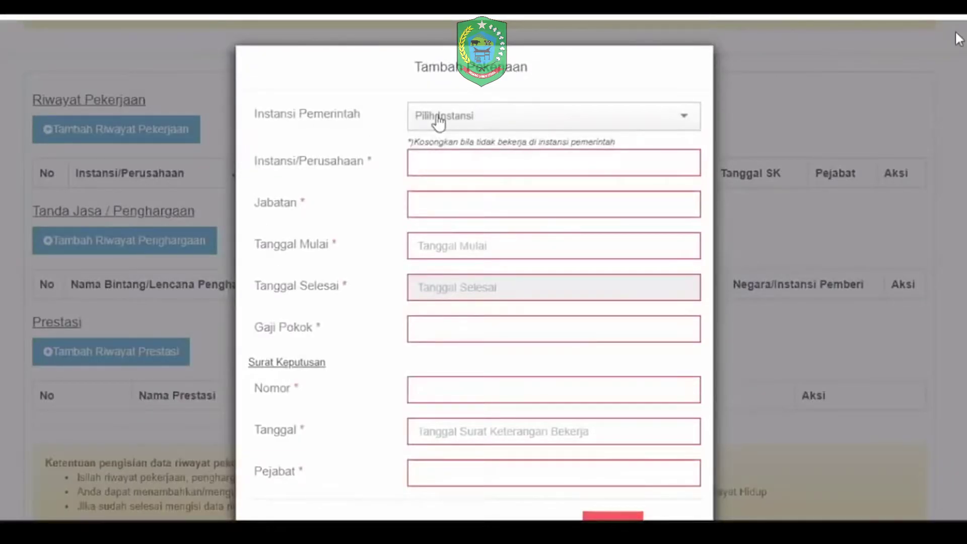
{"action": "left_click", "coordinate": [687, 123]}
{"action": "left_click", "coordinate": [686, 120]}
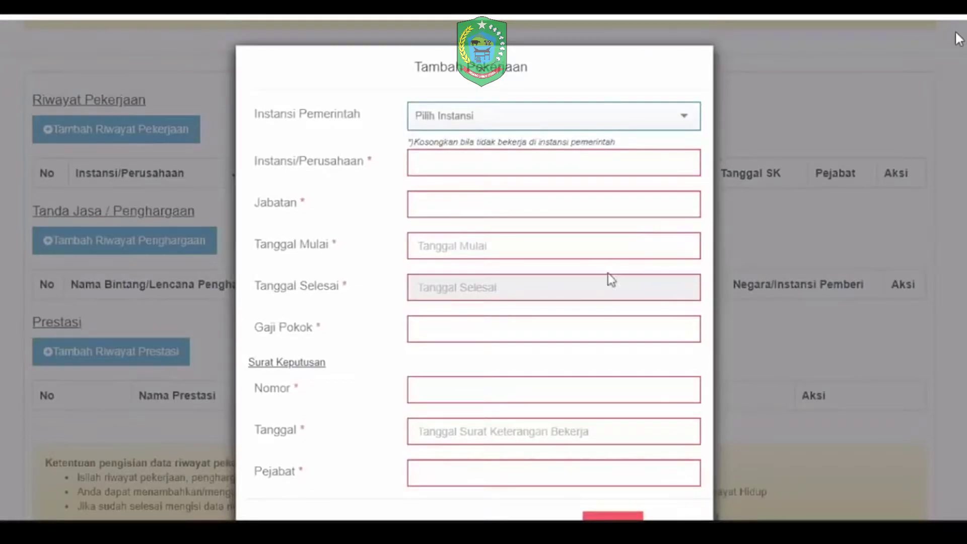
{"action": "scroll", "coordinate": [609, 281], "scroll_direction": "down", "scroll_amount": 1}
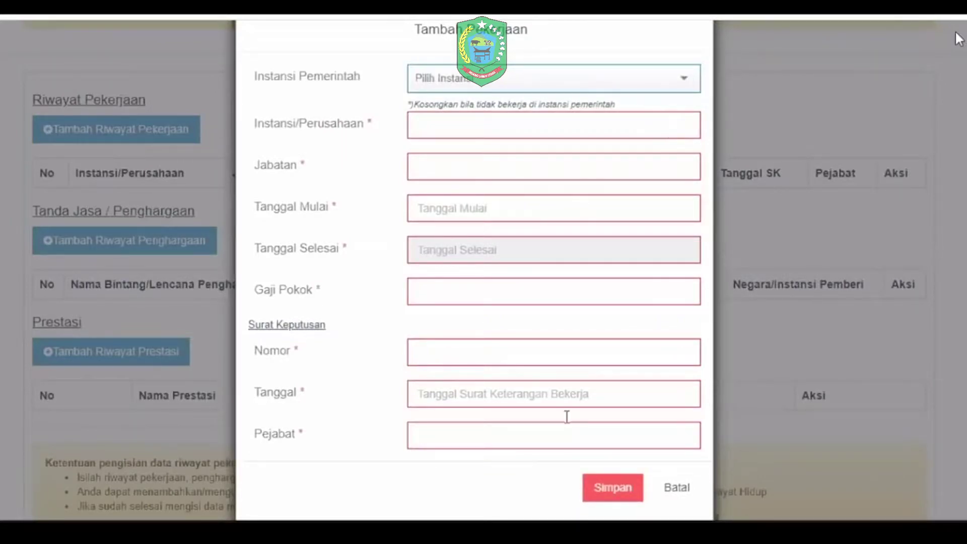
{"action": "left_click", "coordinate": [680, 127]}
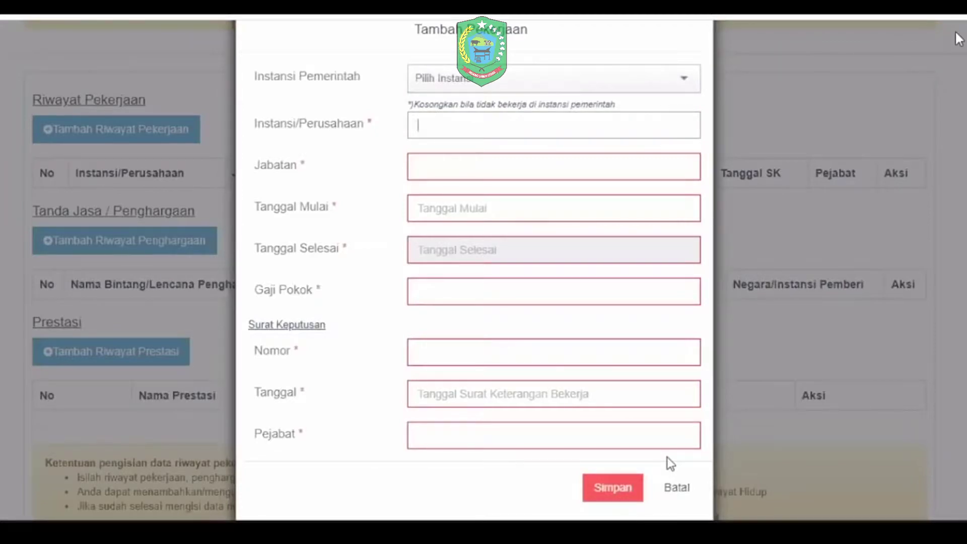
{"action": "left_click", "coordinate": [675, 487]}
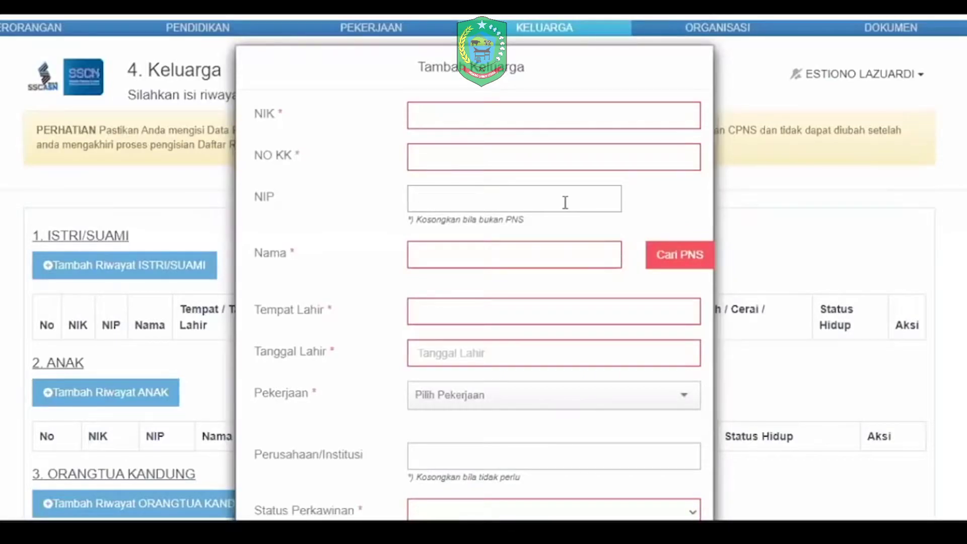
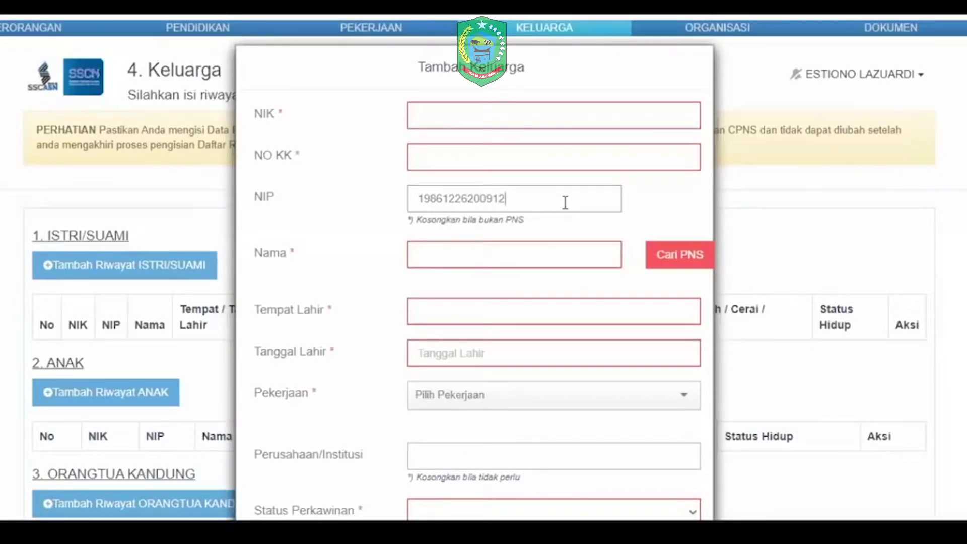
Step: Enter a family member's NIP and name, run the Cari PNS lookup, then cancel unsaved
{"action": "key", "text": "Tab"}
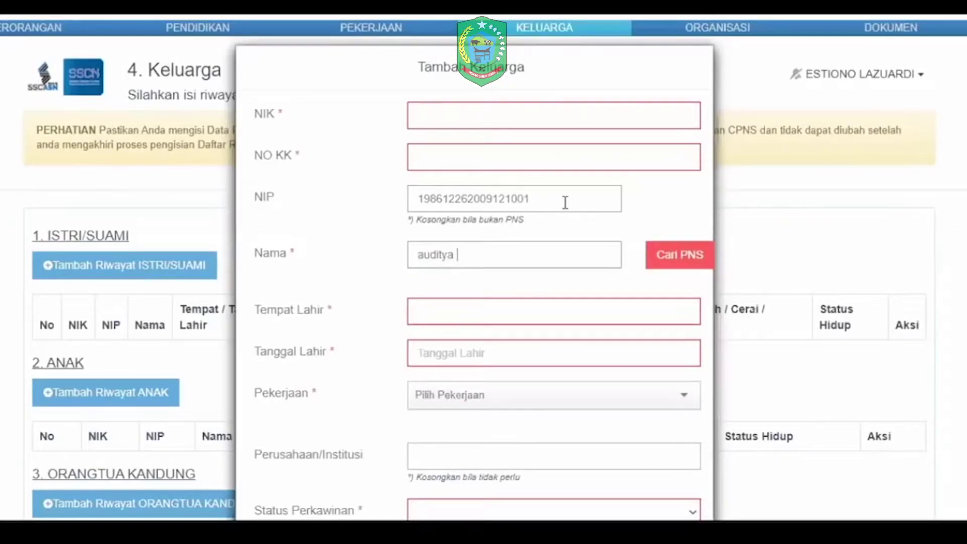
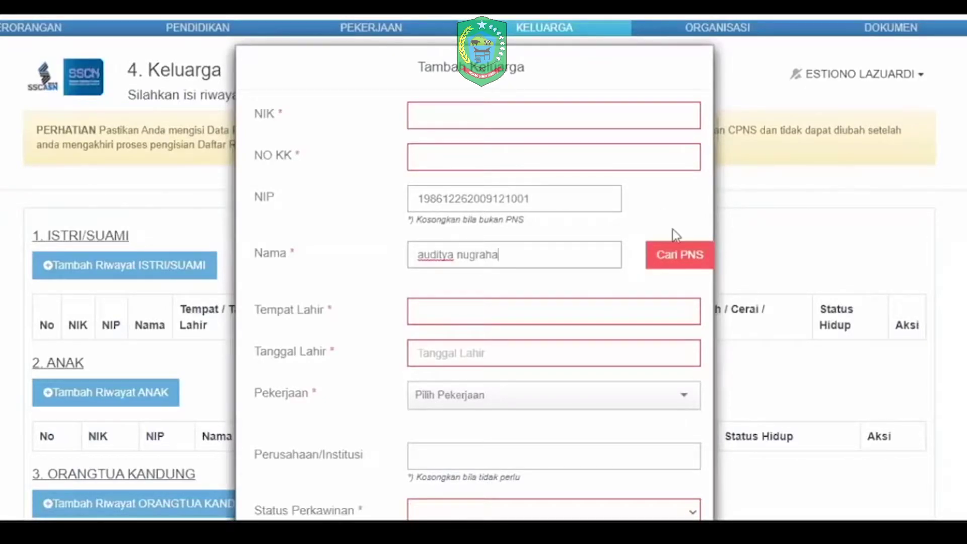
{"action": "left_click", "coordinate": [678, 260]}
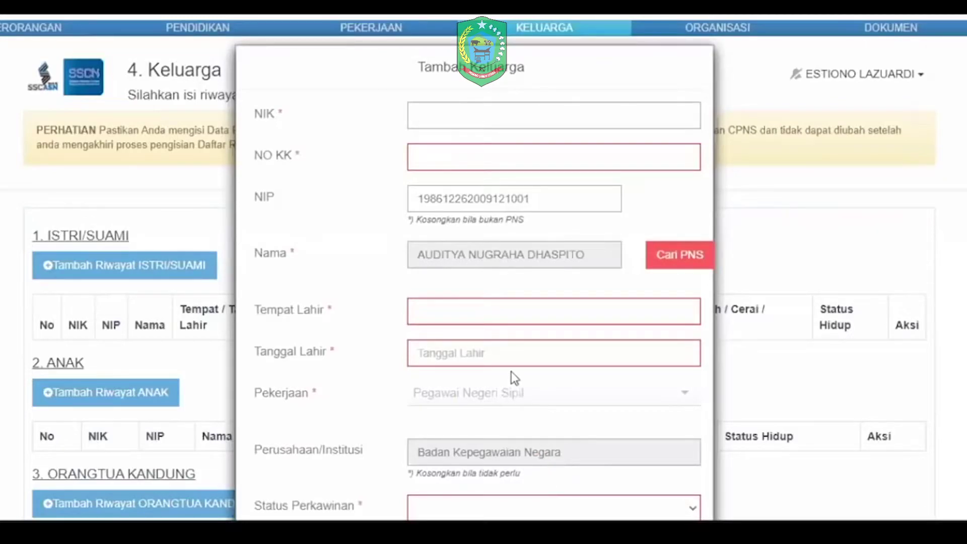
{"action": "scroll", "coordinate": [512, 371], "scroll_direction": "down", "scroll_amount": 3}
{"action": "scroll", "coordinate": [588, 374], "scroll_direction": "down", "scroll_amount": 2}
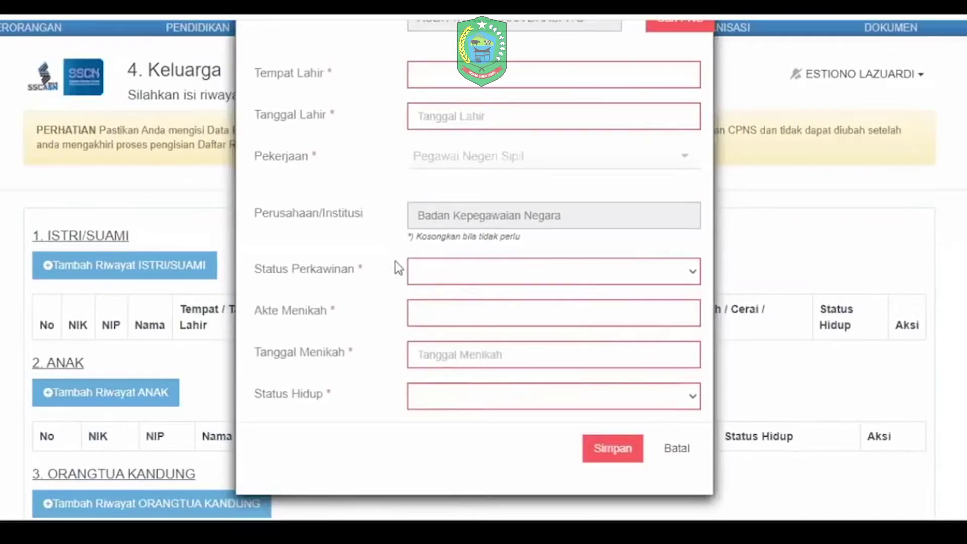
{"action": "left_click", "coordinate": [678, 449]}
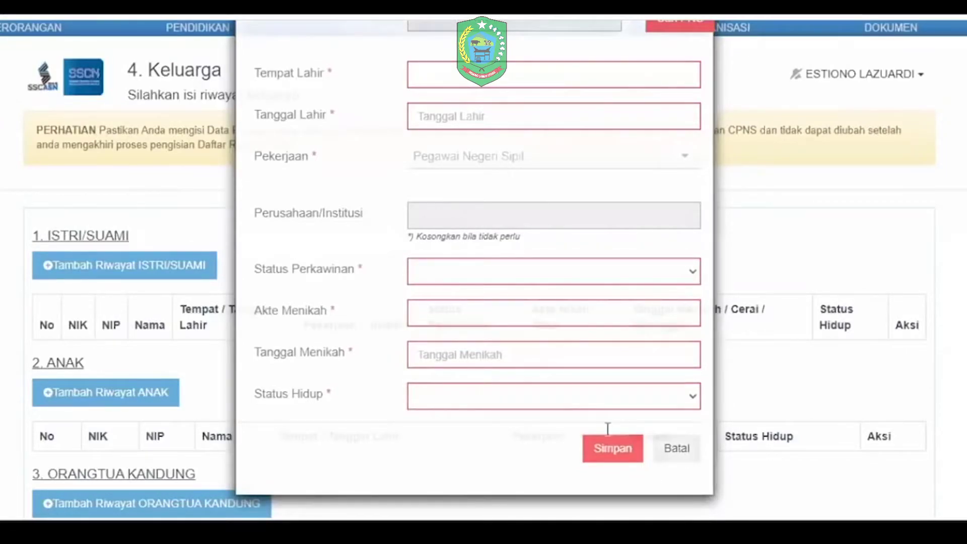
{"action": "scroll", "coordinate": [134, 420], "scroll_direction": "down", "scroll_amount": 4}
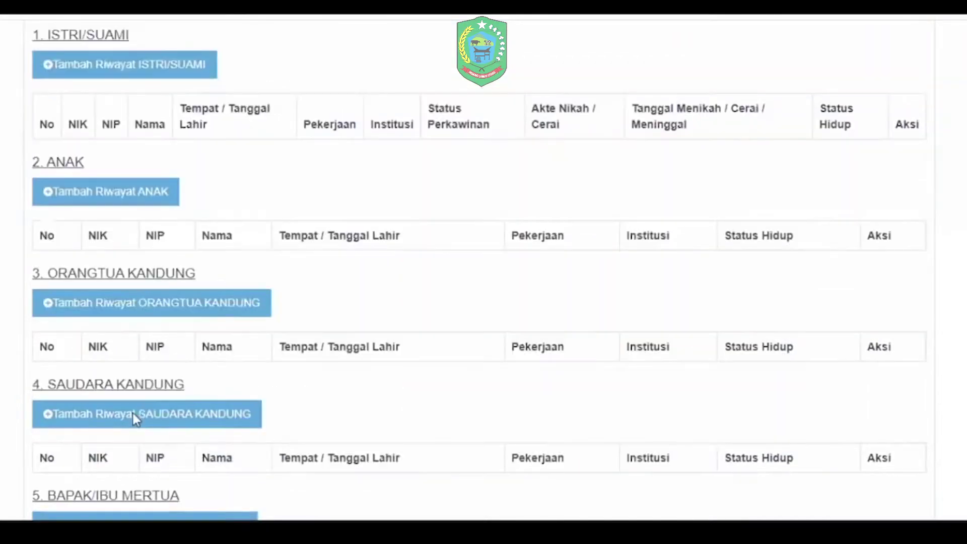
{"action": "scroll", "coordinate": [134, 418], "scroll_direction": "down", "scroll_amount": 2}
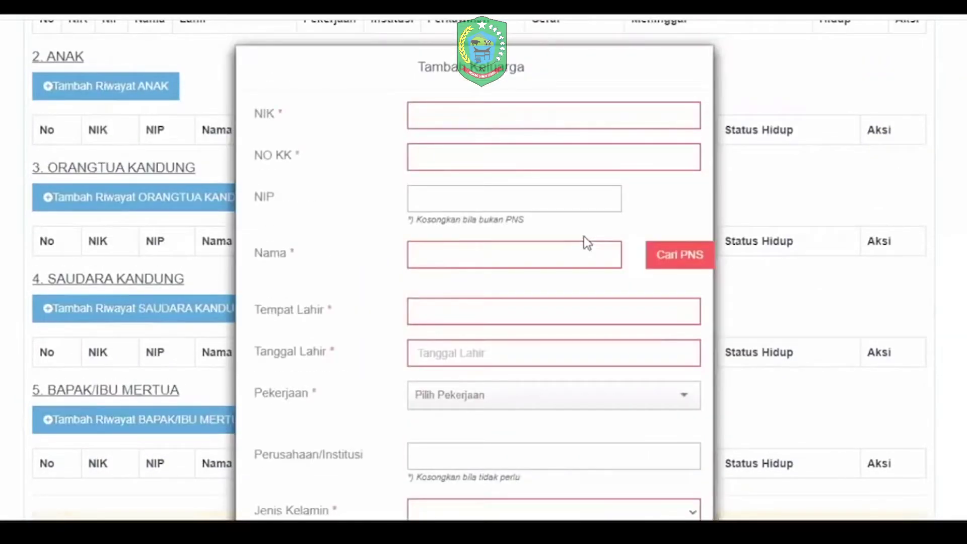
{"action": "scroll", "coordinate": [691, 458], "scroll_direction": "down", "scroll_amount": 3}
{"action": "left_click", "coordinate": [690, 458]}
{"action": "scroll", "coordinate": [524, 496], "scroll_direction": "down", "scroll_amount": 4}
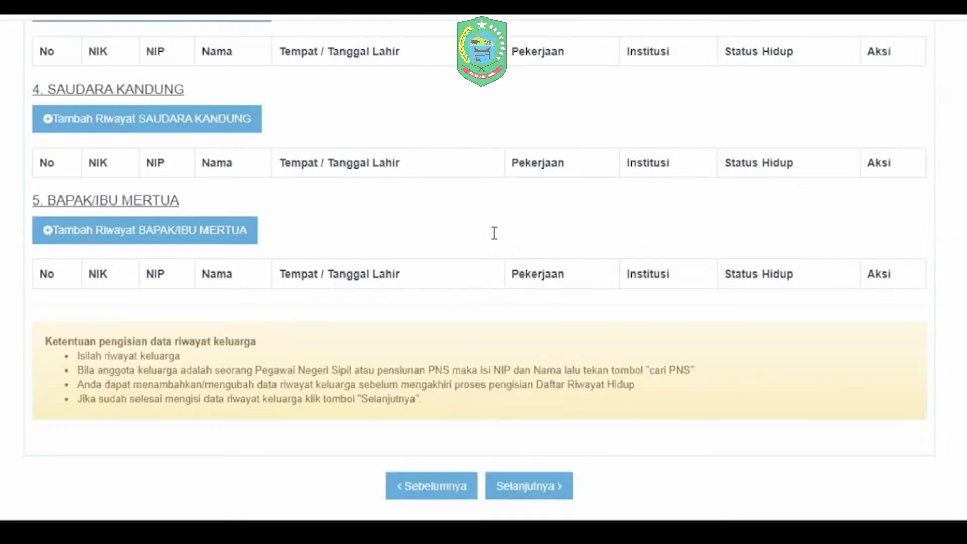
{"action": "scroll", "coordinate": [494, 233], "scroll_direction": "up", "scroll_amount": 10}
Step: Start a spouse record: enter the NIP and name, run Cari PNS, fill NIK and NO KK
{"action": "left_click", "coordinate": [491, 200]}
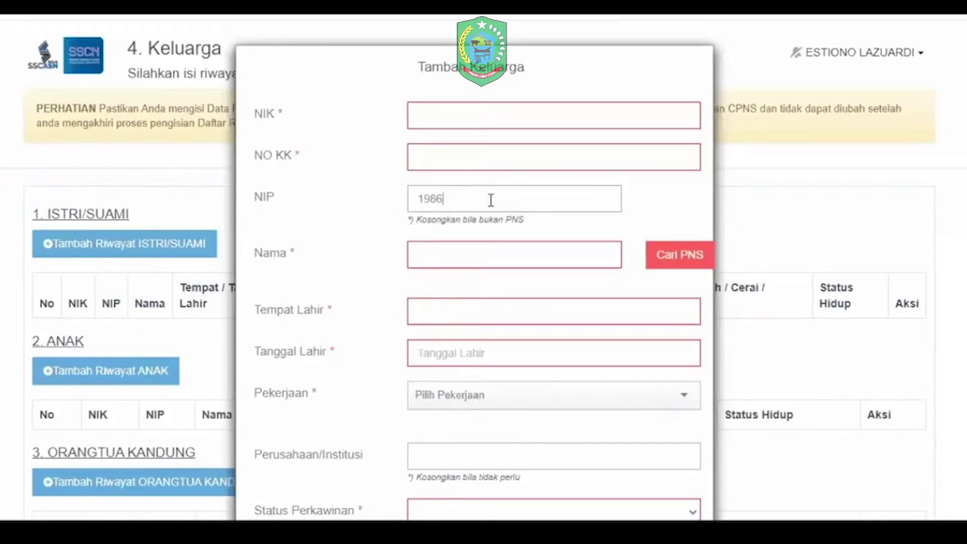
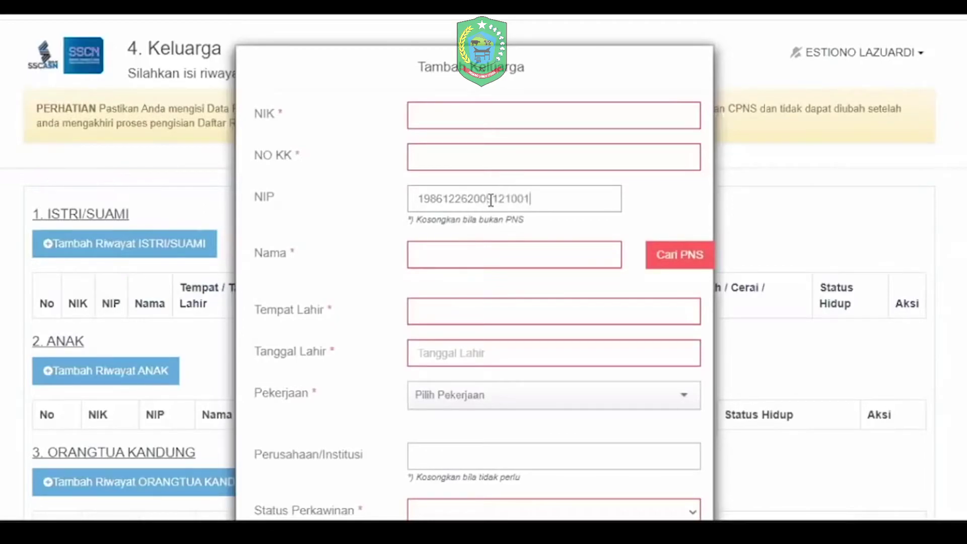
{"action": "key", "text": "Tab"}
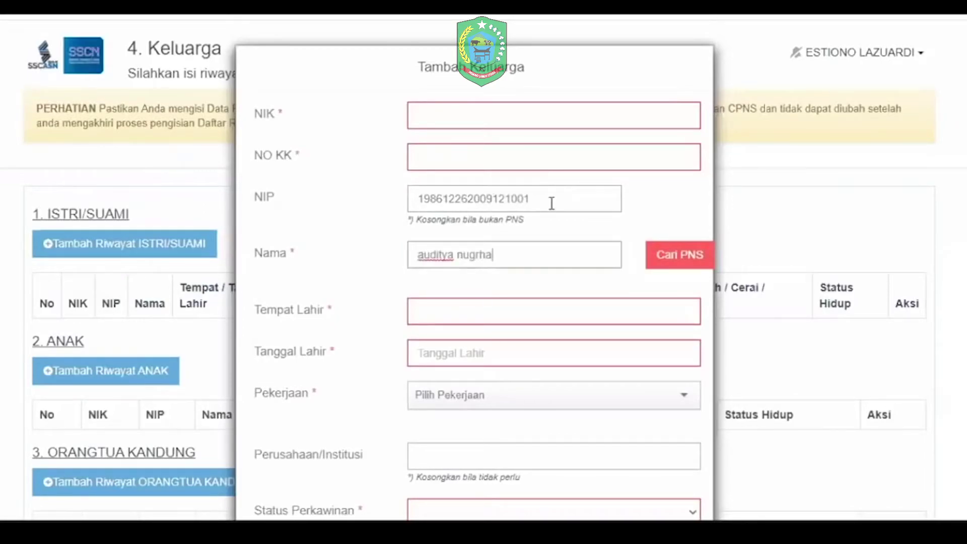
{"action": "left_click", "coordinate": [681, 267]}
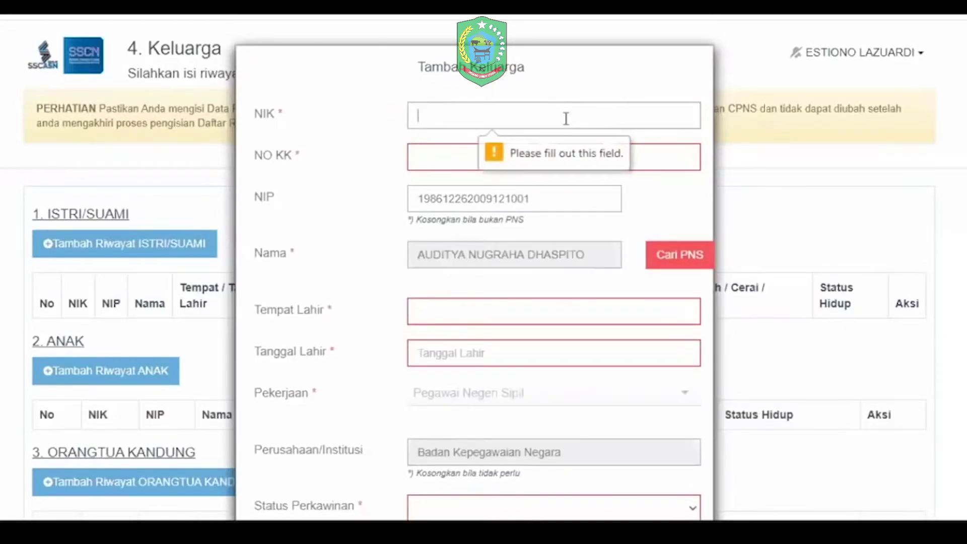
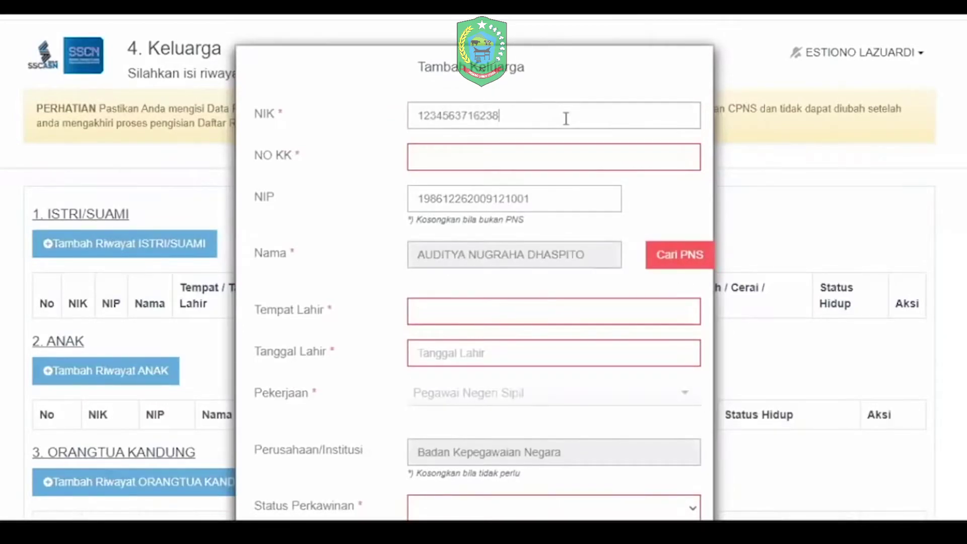
{"action": "key", "text": "Tab"}
Step: Set birthplace BEKASI (KAB), birth date, status Menikah married 04-02-2020, and living status Hidup
{"action": "key", "text": "Tab"}
{"action": "key", "text": "Tab"}
{"action": "key", "text": "Tab"}
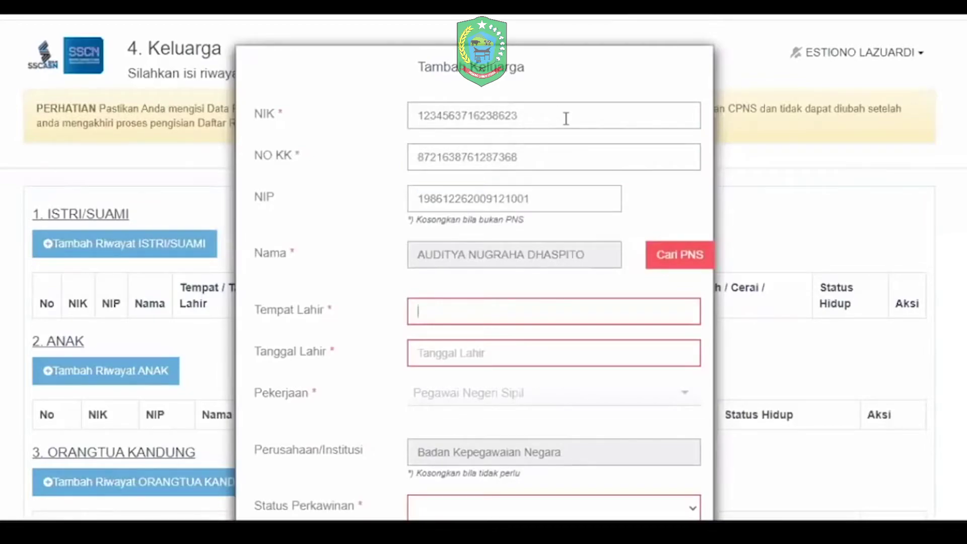
{"action": "type", "text": "bat"}
{"action": "key", "text": "BackSpace"}
{"action": "key", "text": "BackSpace"}
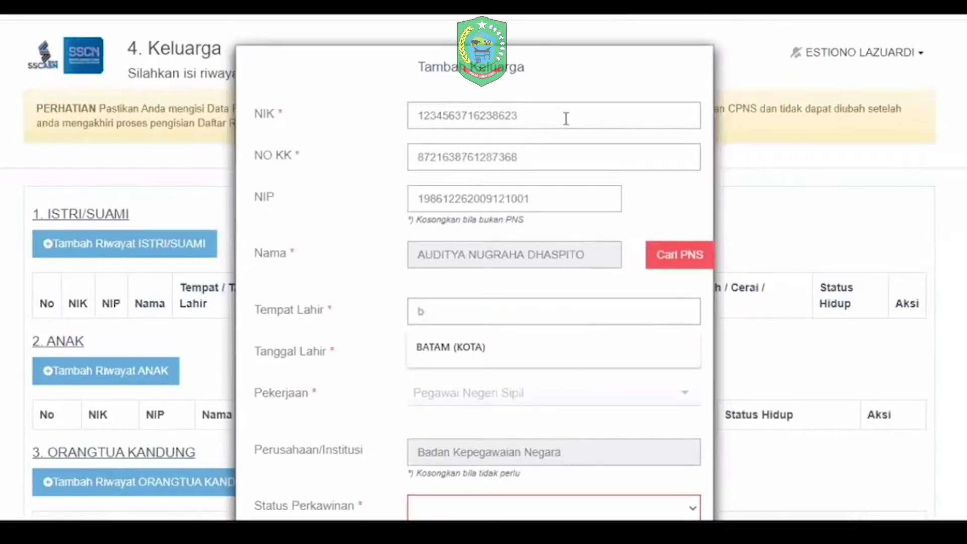
{"action": "type", "text": "ekasi"}
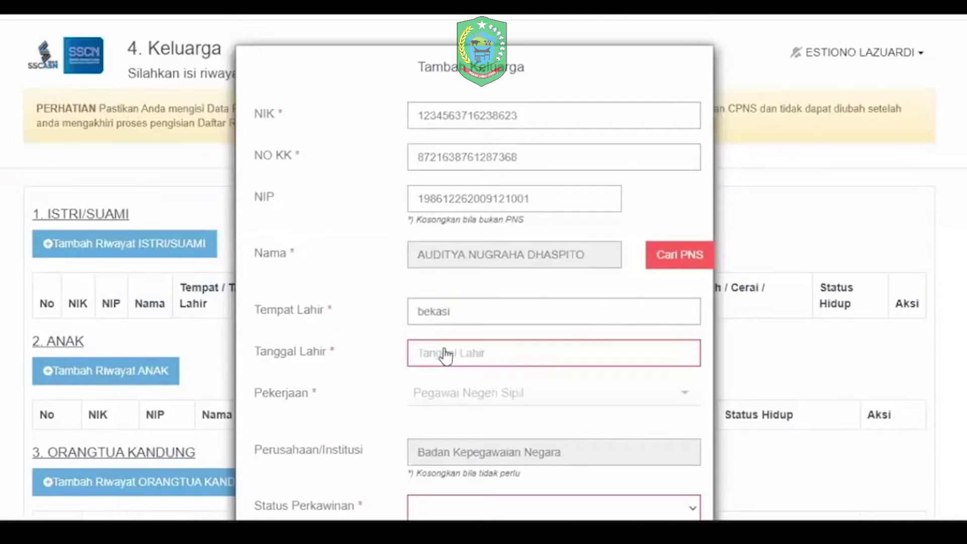
{"action": "left_click", "coordinate": [452, 355]}
{"action": "left_click", "coordinate": [452, 355]}
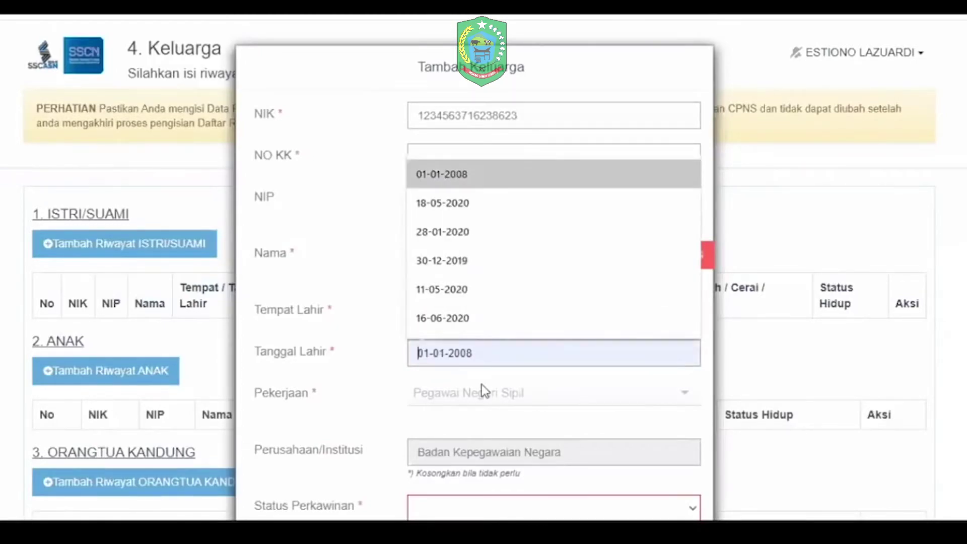
{"action": "scroll", "coordinate": [482, 385], "scroll_direction": "down", "scroll_amount": 5}
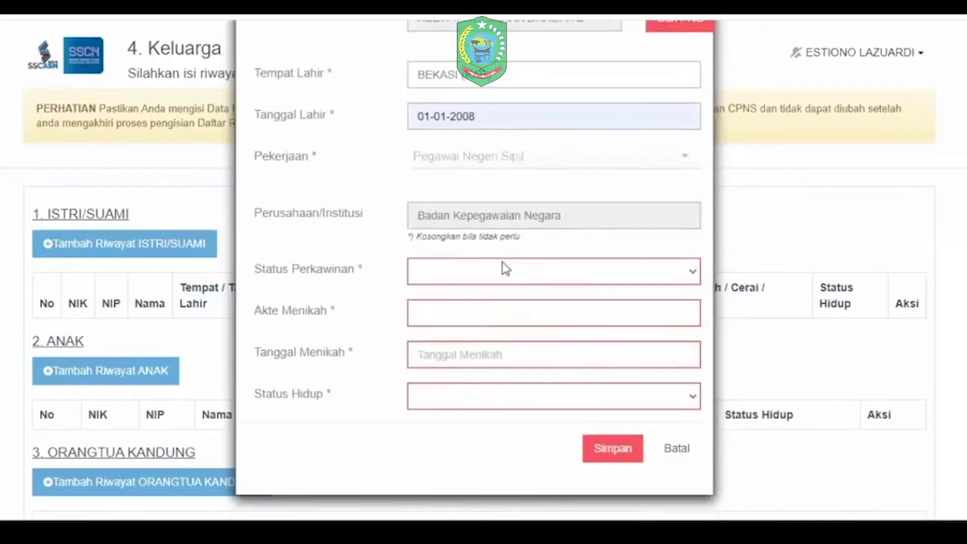
{"action": "left_click", "coordinate": [481, 274]}
{"action": "left_click", "coordinate": [481, 315]}
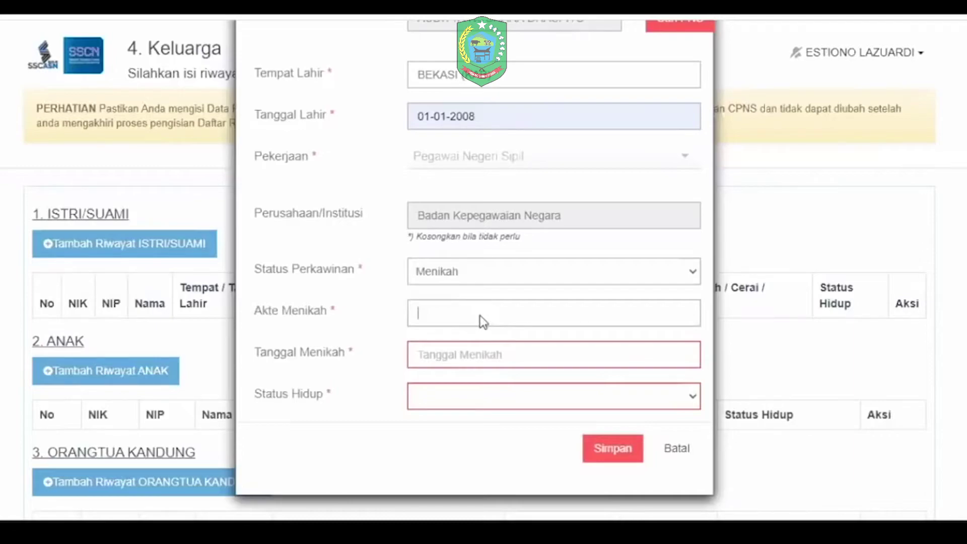
{"action": "type", "text": "123987219837"}
{"action": "key", "text": "Tab"}
{"action": "type", "text": "04-02-2020"}
{"action": "left_click", "coordinate": [452, 396]}
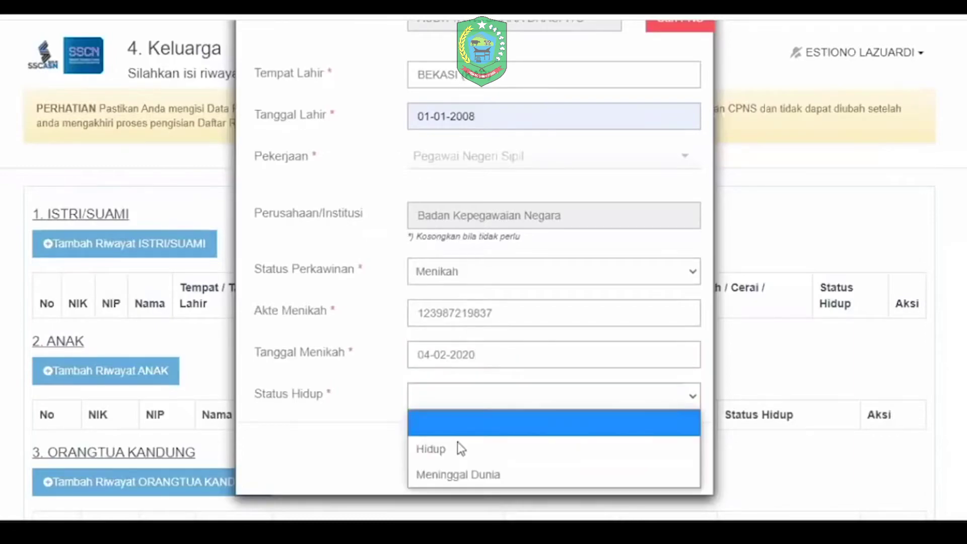
{"action": "left_click", "coordinate": [596, 459]}
{"action": "key", "text": "Return"}
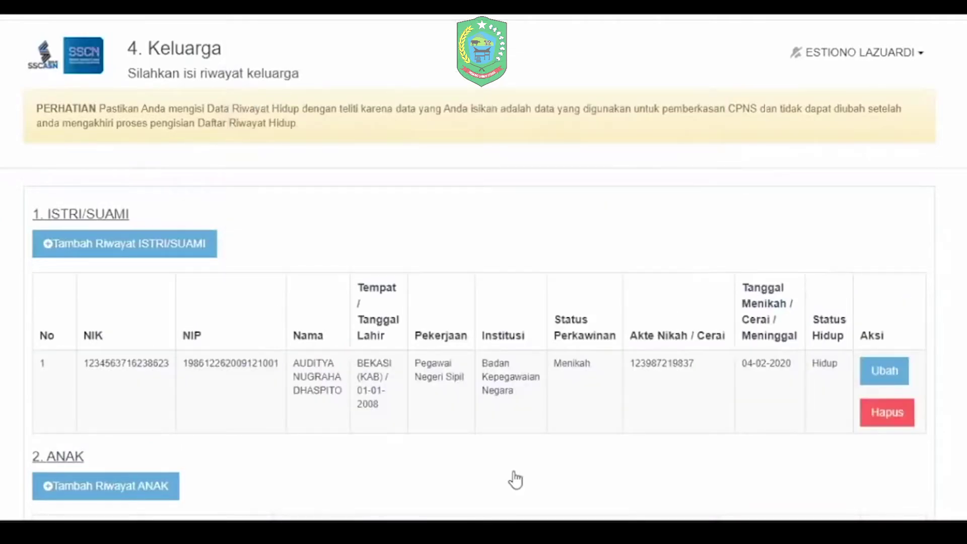
{"action": "scroll", "coordinate": [479, 319], "scroll_direction": "down", "scroll_amount": 10}
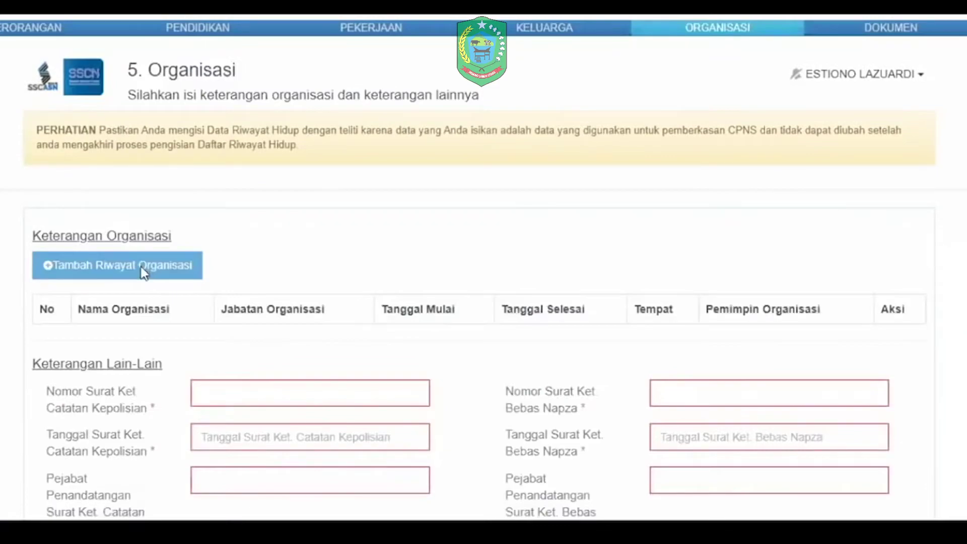
{"action": "left_click", "coordinate": [144, 273]}
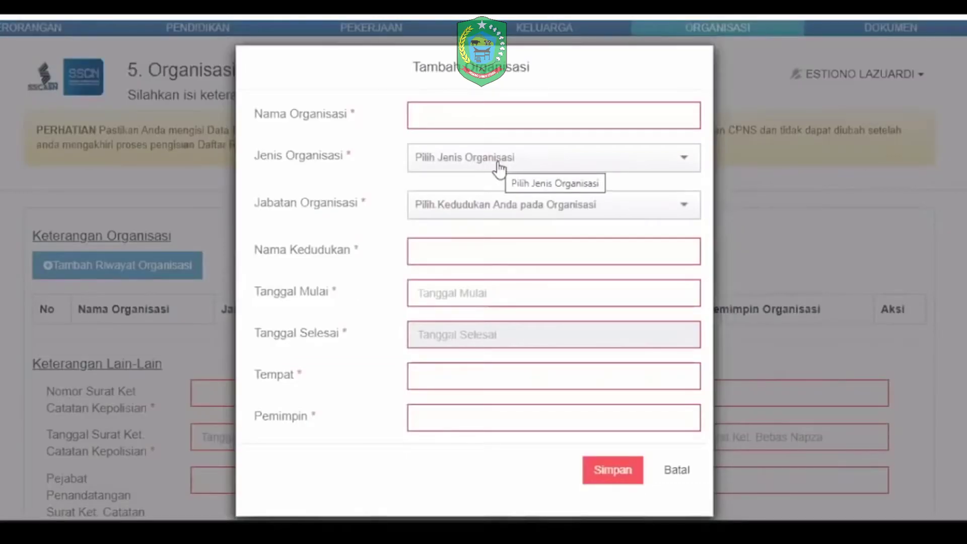
{"action": "left_click", "coordinate": [498, 167]}
{"action": "left_click", "coordinate": [499, 210]}
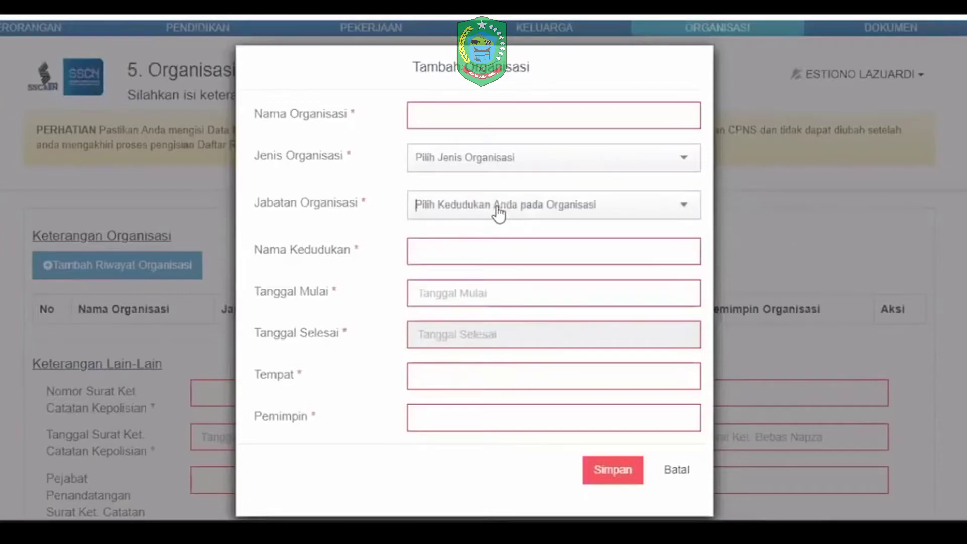
{"action": "left_click", "coordinate": [499, 211]}
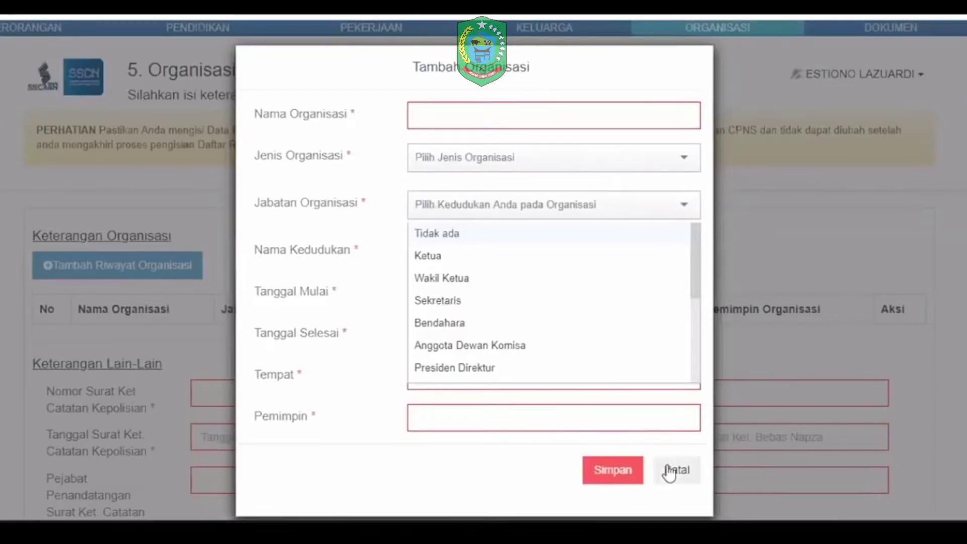
{"action": "key", "text": "Escape"}
{"action": "key", "text": "Escape"}
{"action": "scroll", "coordinate": [331, 353], "scroll_direction": "down", "scroll_amount": 2}
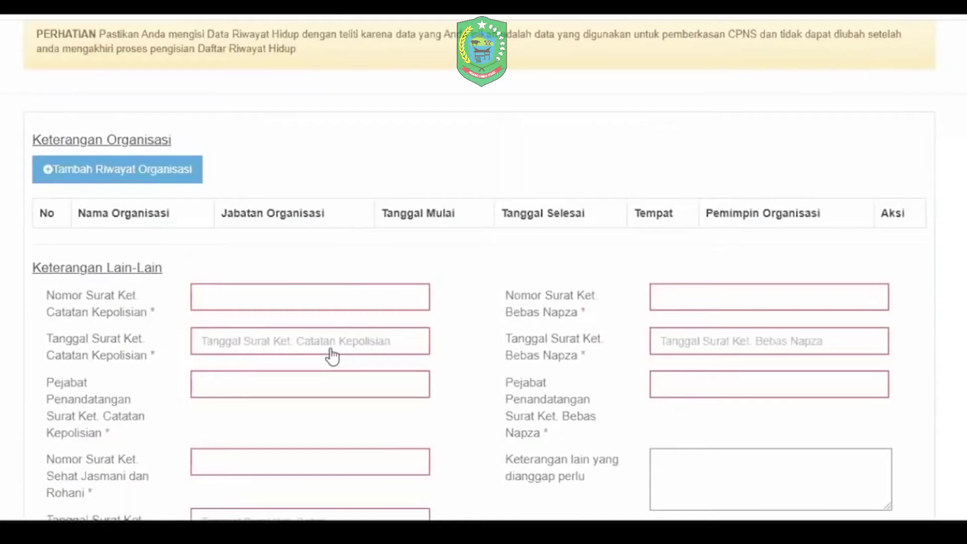
{"action": "scroll", "coordinate": [332, 356], "scroll_direction": "down", "scroll_amount": 2}
{"action": "left_click", "coordinate": [272, 217]}
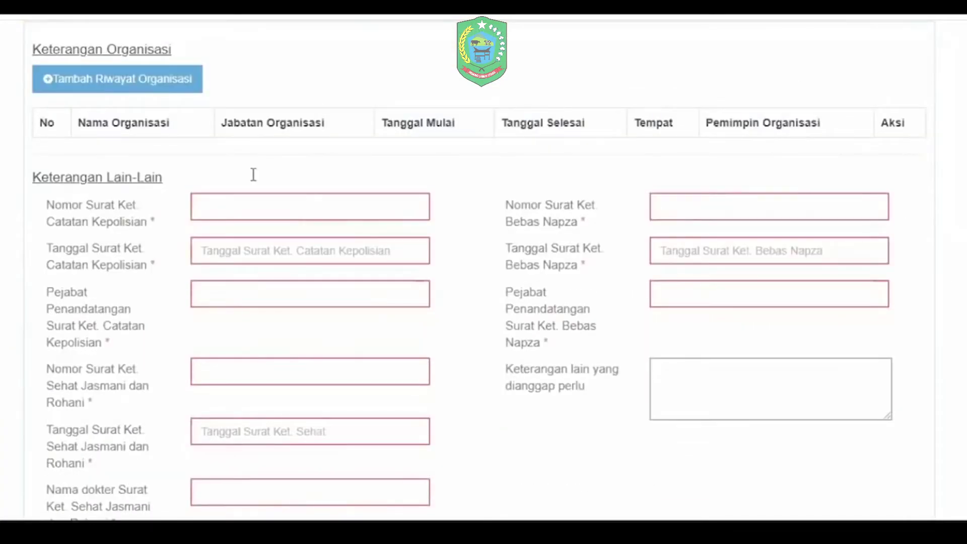
{"action": "type", "text": "128379871139723"}
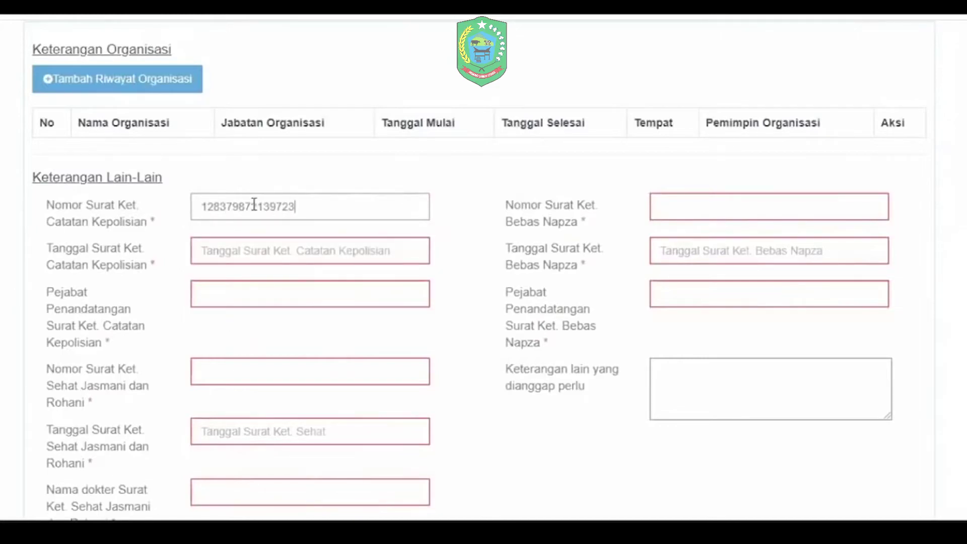
{"action": "key", "text": "Tab"}
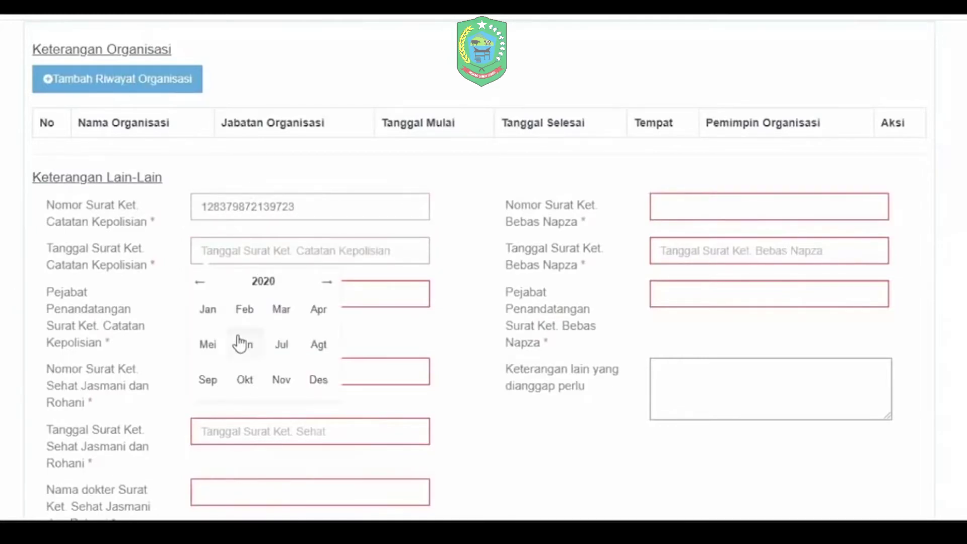
{"action": "left_click", "coordinate": [240, 345]}
{"action": "left_click", "coordinate": [252, 325]}
{"action": "left_click", "coordinate": [265, 289]}
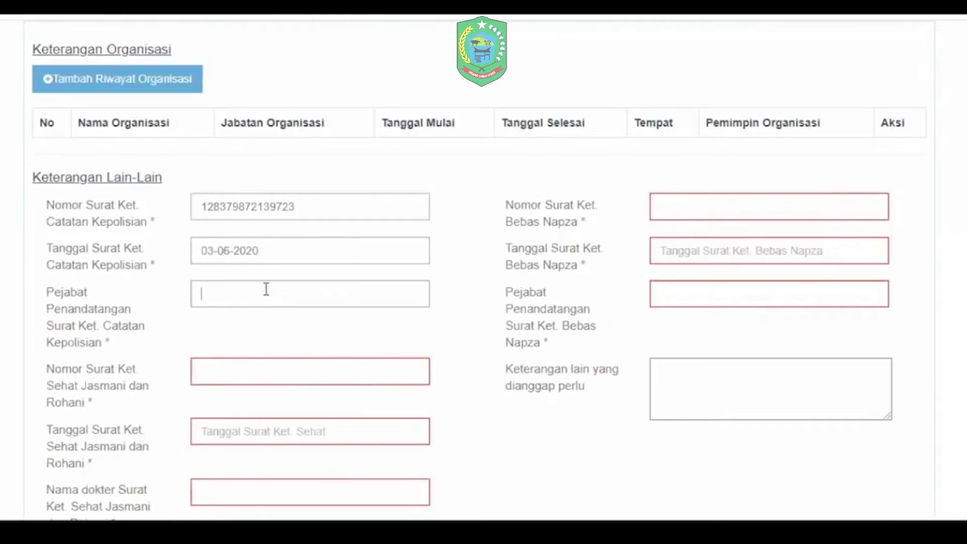
{"action": "type", "text": "pejabat"}
{"action": "key", "text": "Tab"}
{"action": "key", "text": "Tab"}
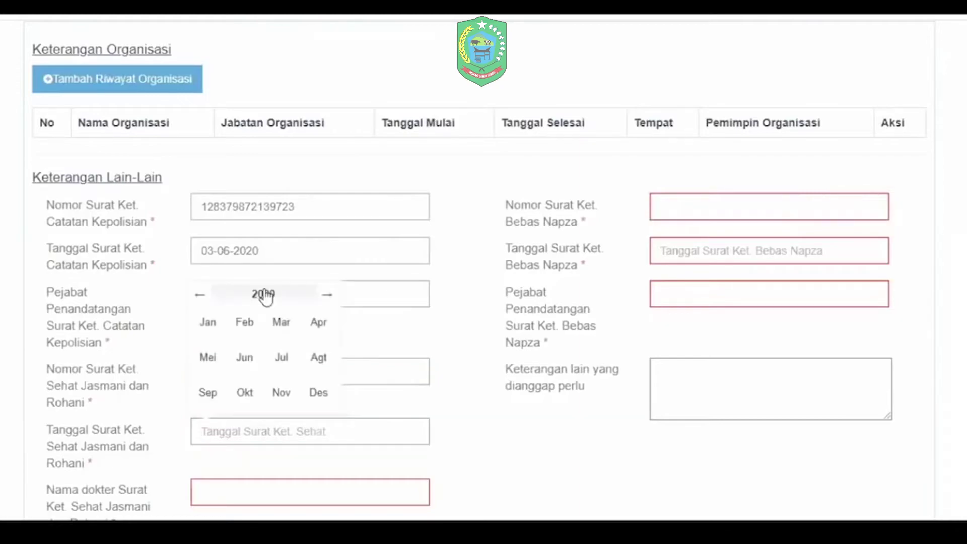
{"action": "left_click", "coordinate": [274, 349]}
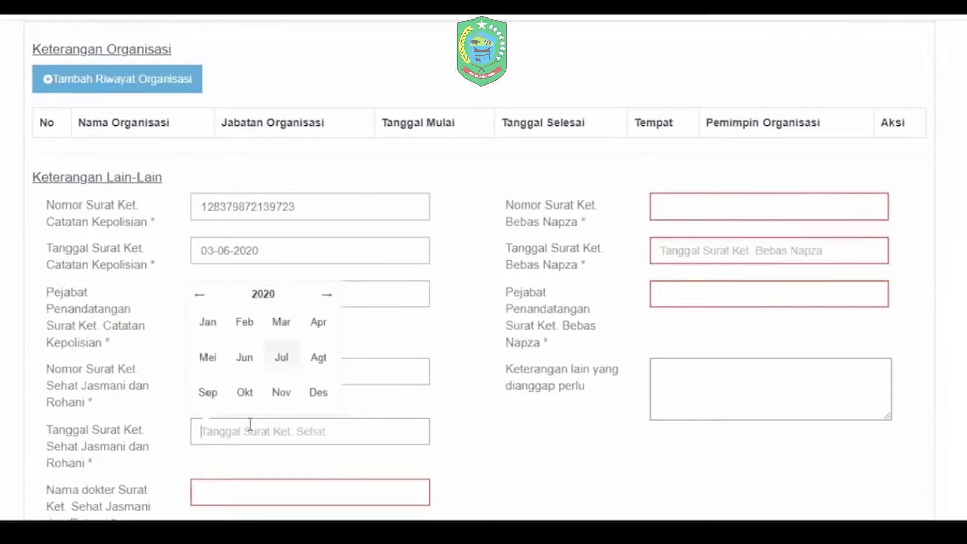
{"action": "scroll", "coordinate": [248, 425], "scroll_direction": "down", "scroll_amount": 2}
{"action": "left_click", "coordinate": [248, 492]}
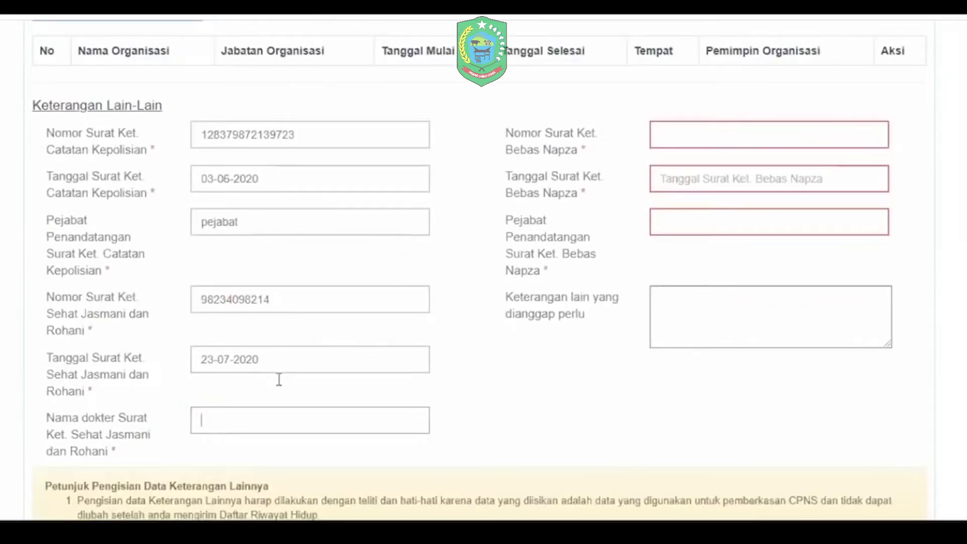
{"action": "type", "text": "92389349743"}
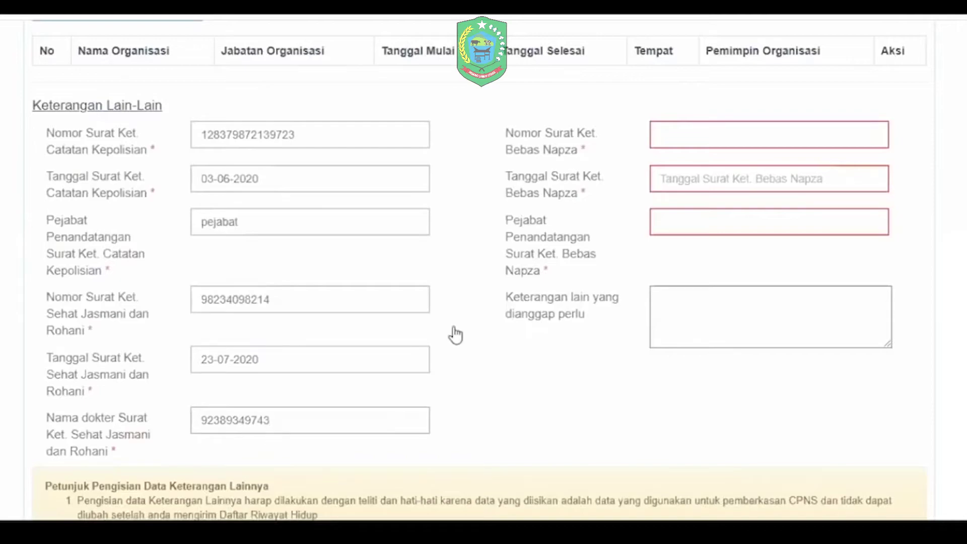
{"action": "left_click", "coordinate": [726, 131]}
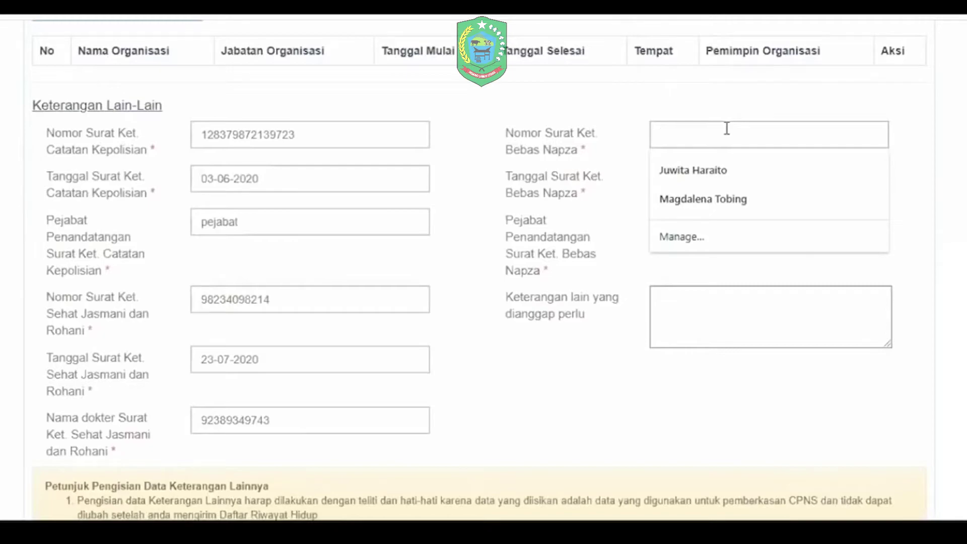
{"action": "type", "text": "28"}
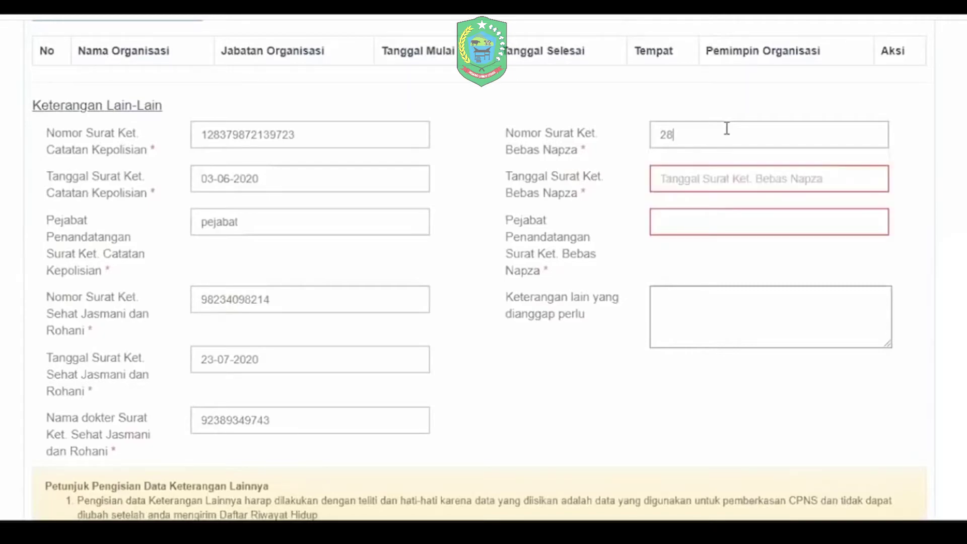
{"action": "type", "text": "309280982"}
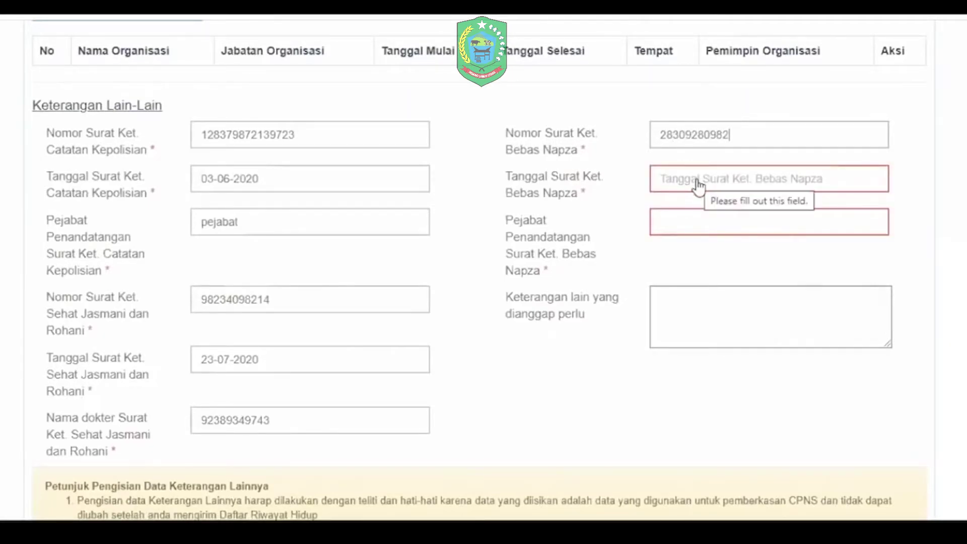
{"action": "left_click", "coordinate": [697, 183]}
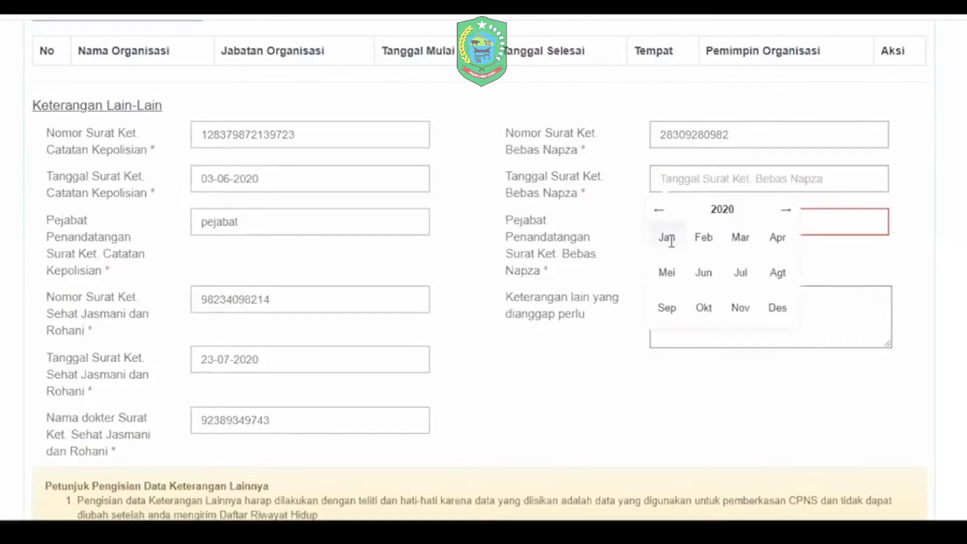
{"action": "left_click", "coordinate": [667, 272]}
{"action": "left_click", "coordinate": [715, 211]}
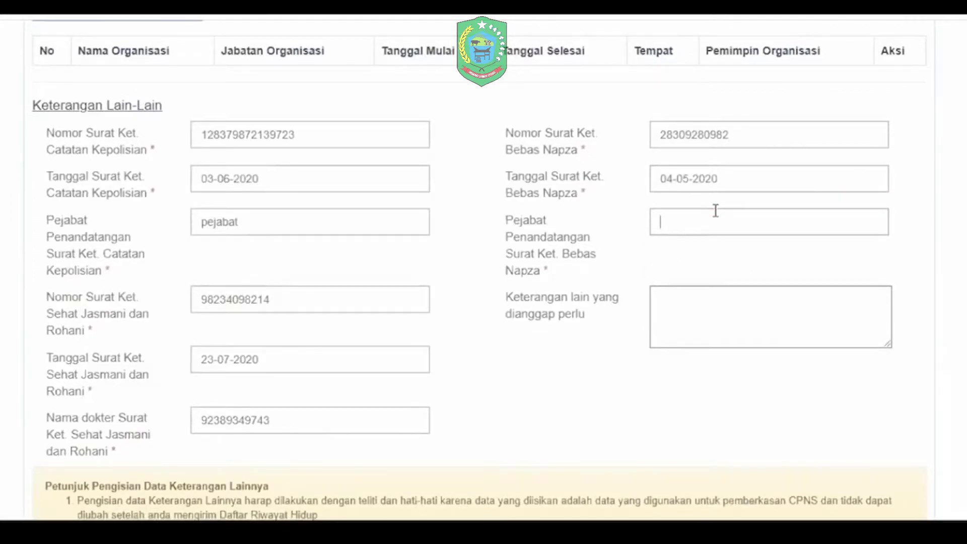
{"action": "type", "text": "pejabat"}
Step: Answer the CAPTCHA with '111b' and save the form with Selanjutnya
{"action": "scroll", "coordinate": [715, 210], "scroll_direction": "down", "scroll_amount": 4}
{"action": "scroll", "coordinate": [343, 389], "scroll_direction": "down", "scroll_amount": 1}
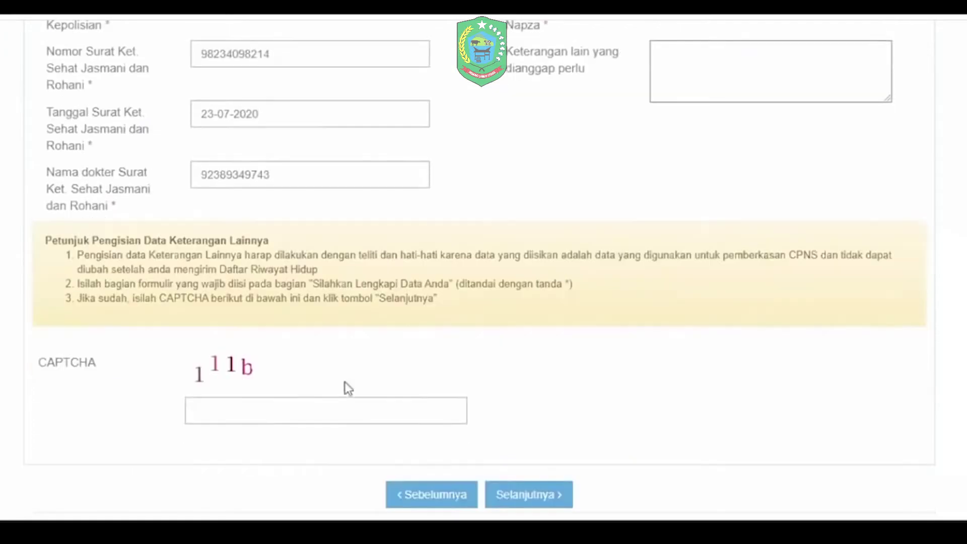
{"action": "left_click", "coordinate": [319, 395]}
{"action": "type", "text": "111b"}
{"action": "left_click", "coordinate": [546, 494]}
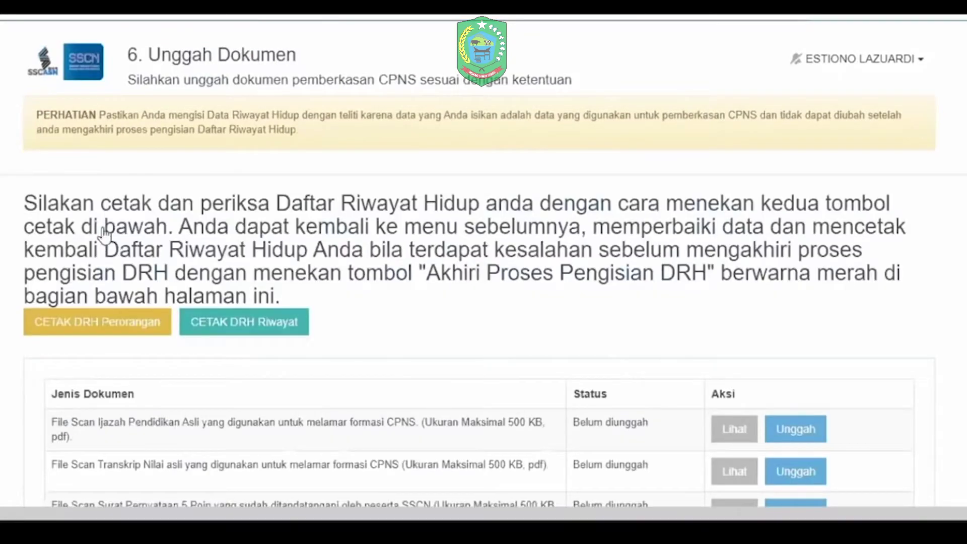
Step: Download the DRH Perorangan PDF, scroll through it, and close it to return to Unggah Dokumen
{"action": "scroll", "coordinate": [331, 229], "scroll_direction": "down", "scroll_amount": 2}
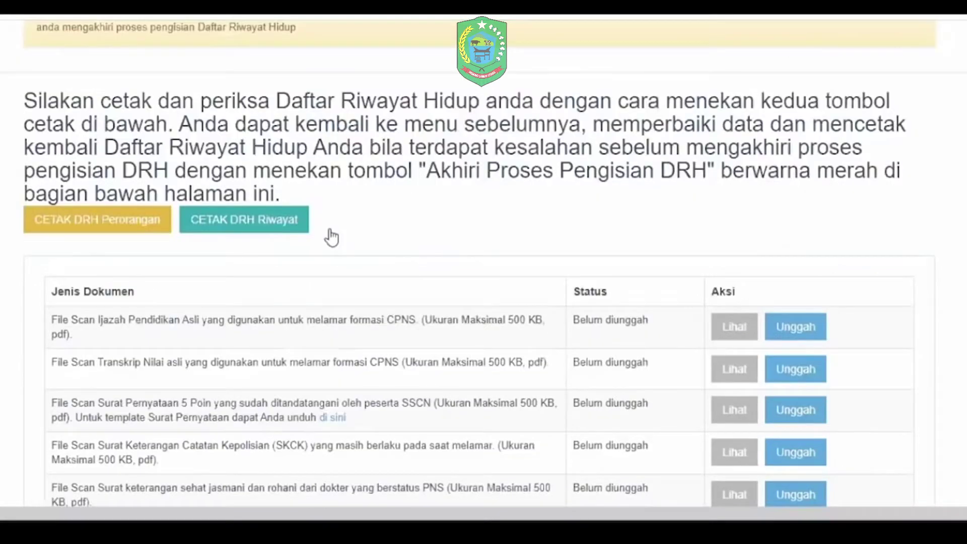
{"action": "left_click", "coordinate": [119, 231]}
{"action": "left_click", "coordinate": [47, 495]}
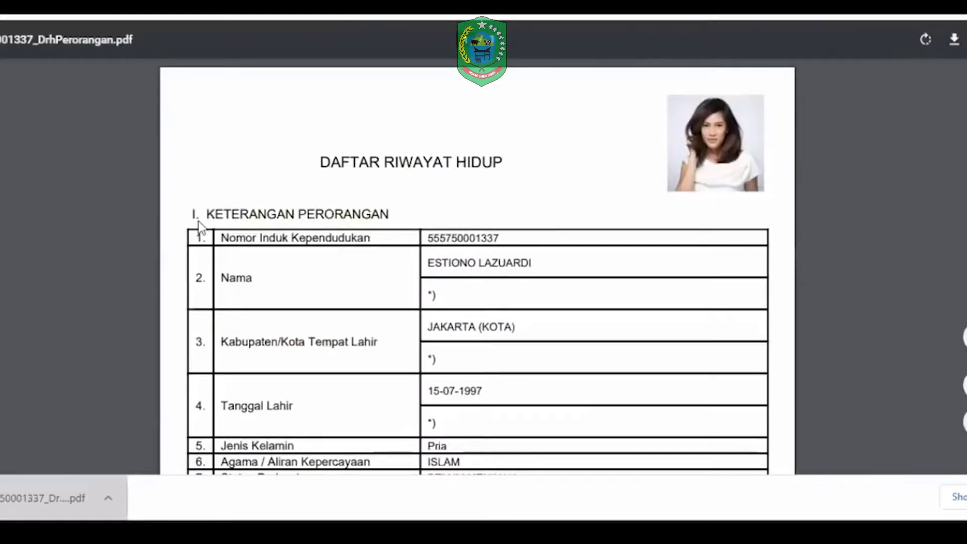
{"action": "scroll", "coordinate": [403, 282], "scroll_direction": "down", "scroll_amount": 1}
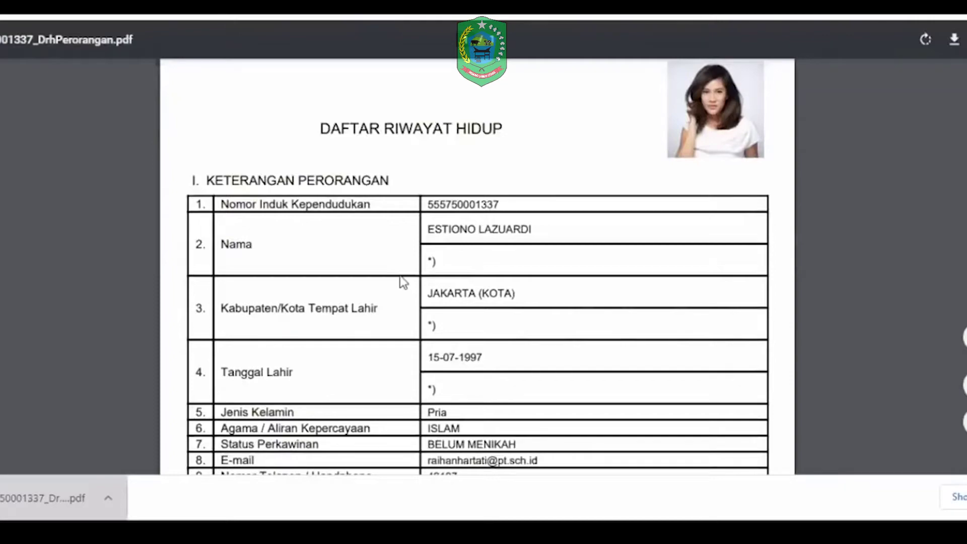
{"action": "scroll", "coordinate": [403, 282], "scroll_direction": "down", "scroll_amount": 4}
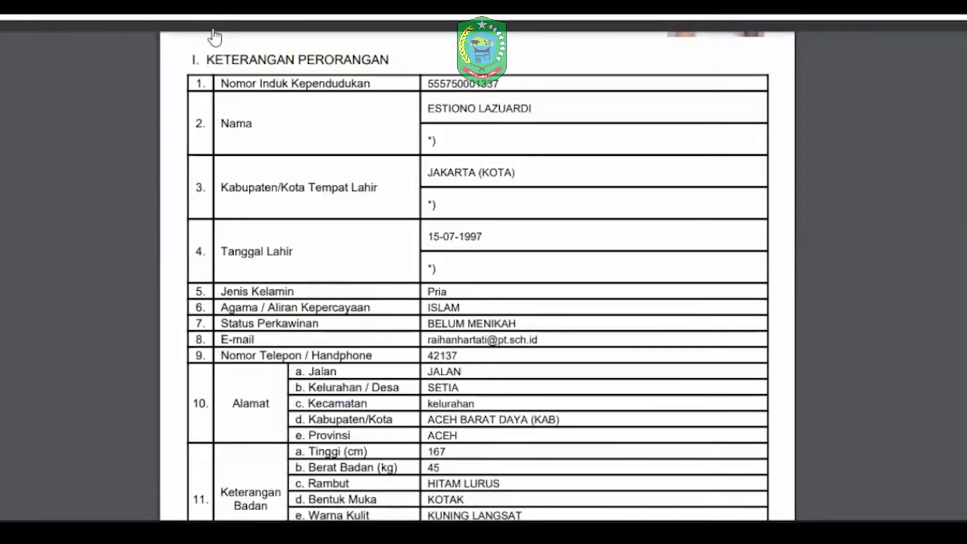
{"action": "key", "text": "ctrl+w"}
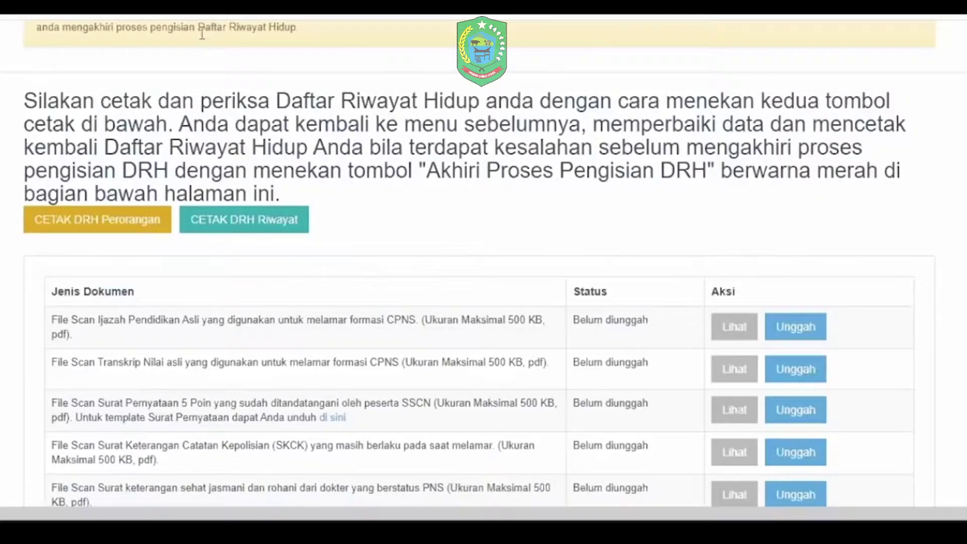
{"action": "scroll", "coordinate": [206, 398], "scroll_direction": "up", "scroll_amount": 3}
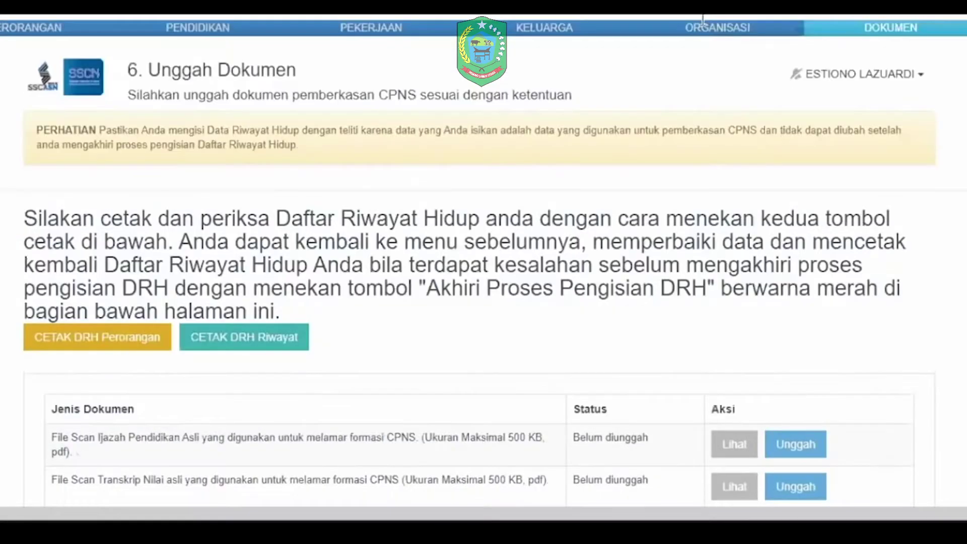
Step: Download the DRH Riwayat PDF, review its education and spouse entries, then close it
{"action": "left_click", "coordinate": [225, 332]}
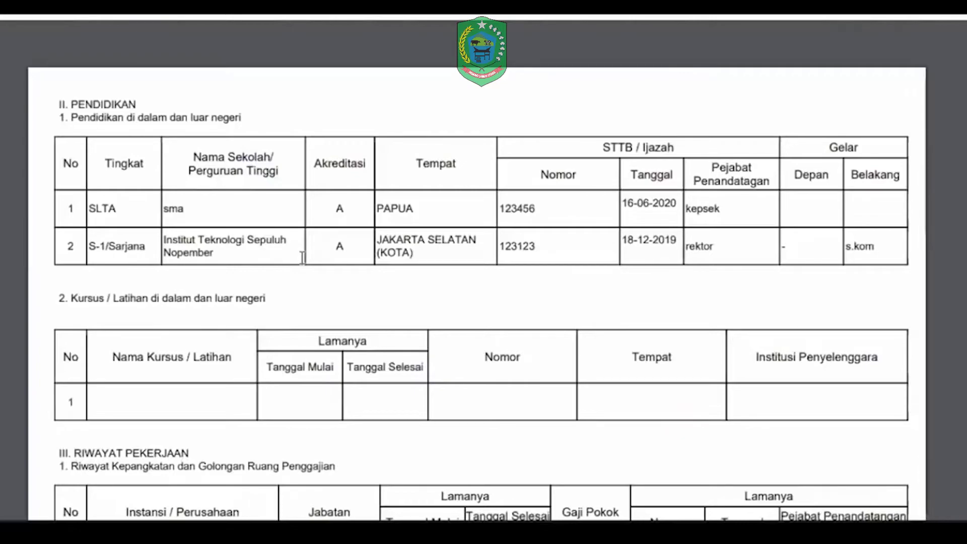
{"action": "scroll", "coordinate": [381, 245], "scroll_direction": "down", "scroll_amount": 1}
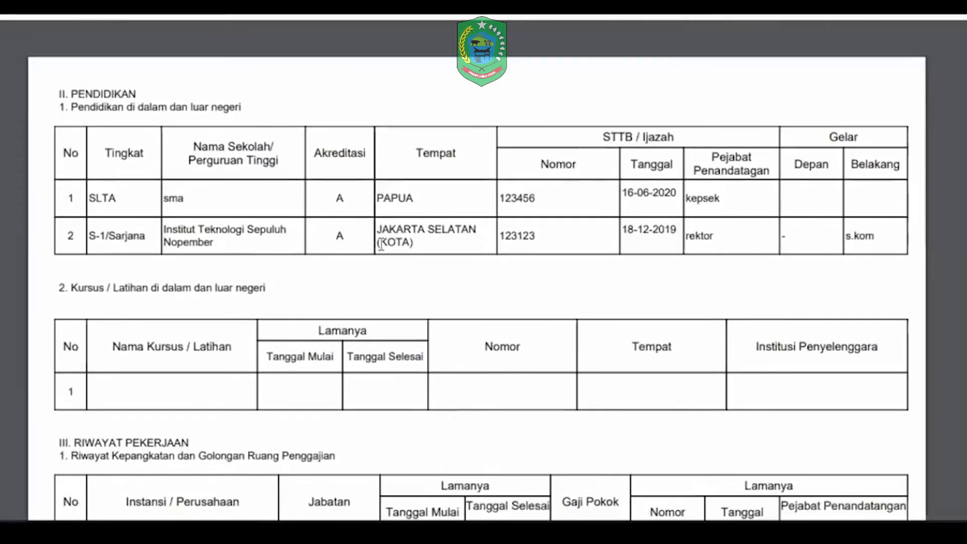
{"action": "scroll", "coordinate": [381, 246], "scroll_direction": "down", "scroll_amount": 5}
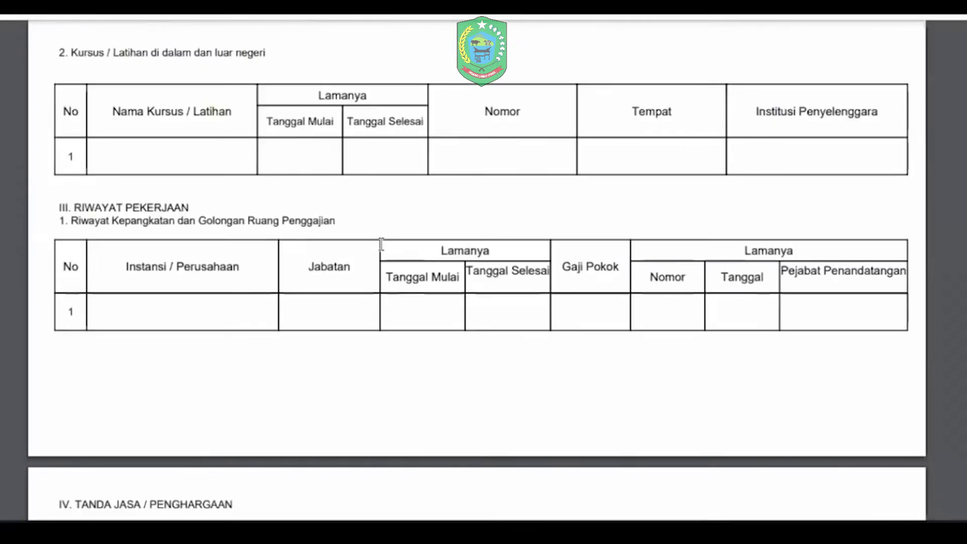
{"action": "scroll", "coordinate": [380, 245], "scroll_direction": "down", "scroll_amount": 4}
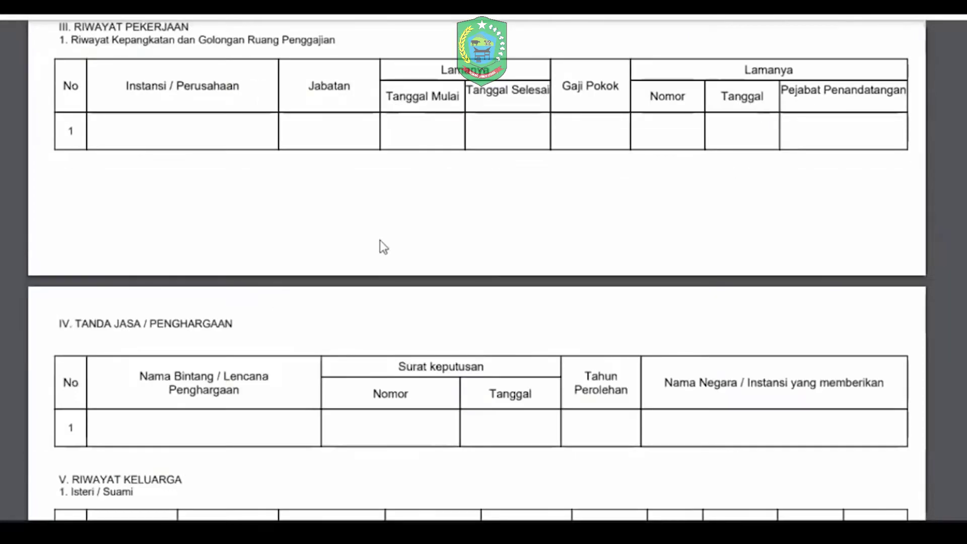
{"action": "scroll", "coordinate": [380, 240], "scroll_direction": "down", "scroll_amount": 5}
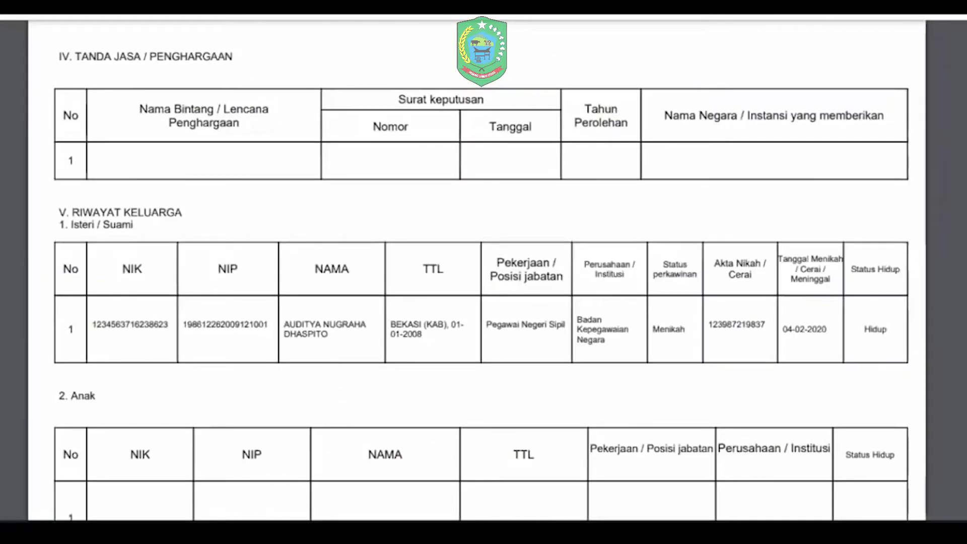
{"action": "scroll", "coordinate": [484, 272], "scroll_direction": "down", "scroll_amount": 1}
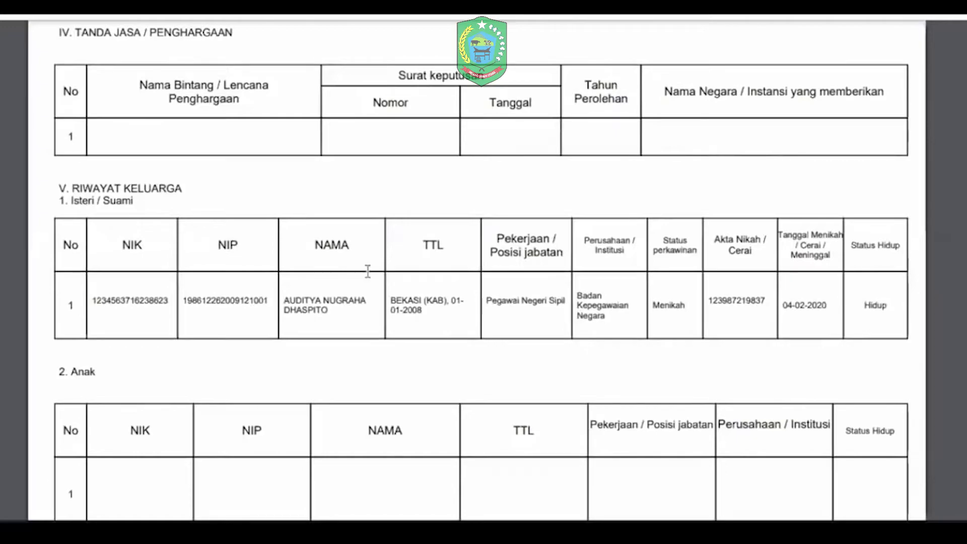
{"action": "key", "text": "ctrl+w"}
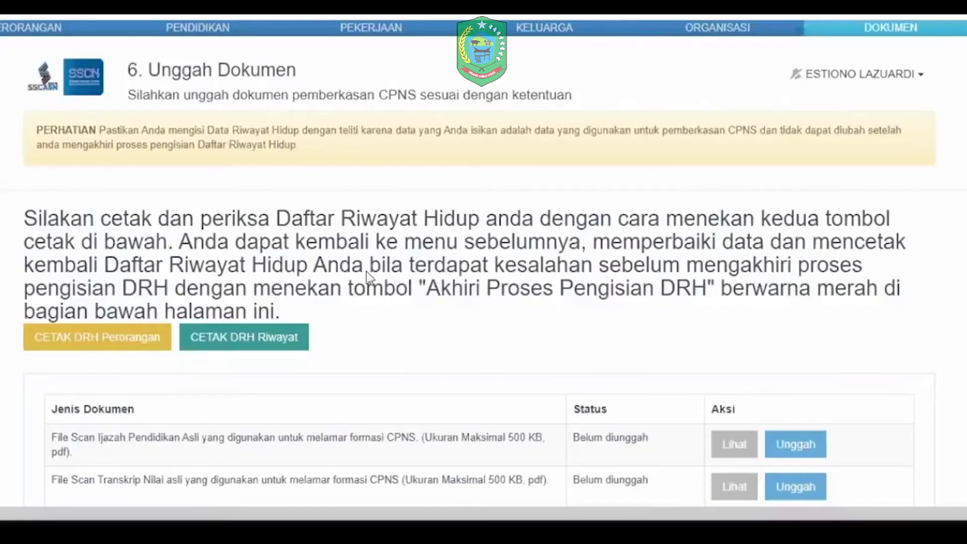
Step: Review the document table and upload rules before uploading the Ijazah scan
{"action": "scroll", "coordinate": [367, 271], "scroll_direction": "down", "scroll_amount": 6}
{"action": "scroll", "coordinate": [591, 225], "scroll_direction": "up", "scroll_amount": 1}
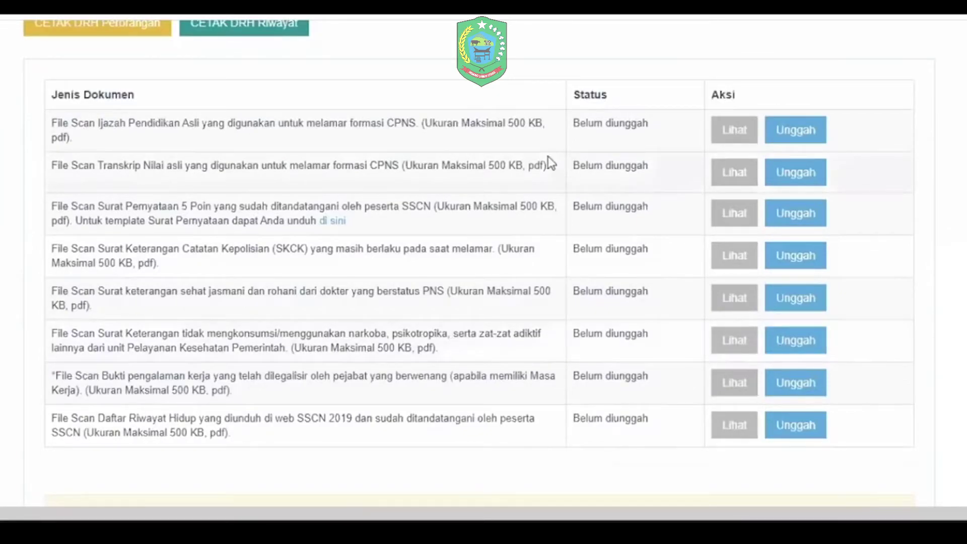
{"action": "scroll", "coordinate": [498, 454], "scroll_direction": "down", "scroll_amount": 5}
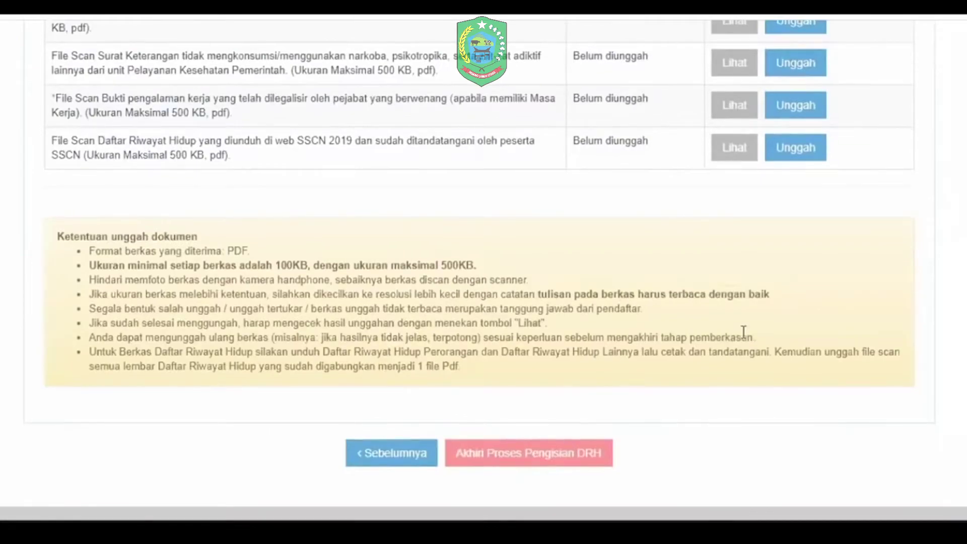
{"action": "scroll", "coordinate": [742, 332], "scroll_direction": "up", "scroll_amount": 5}
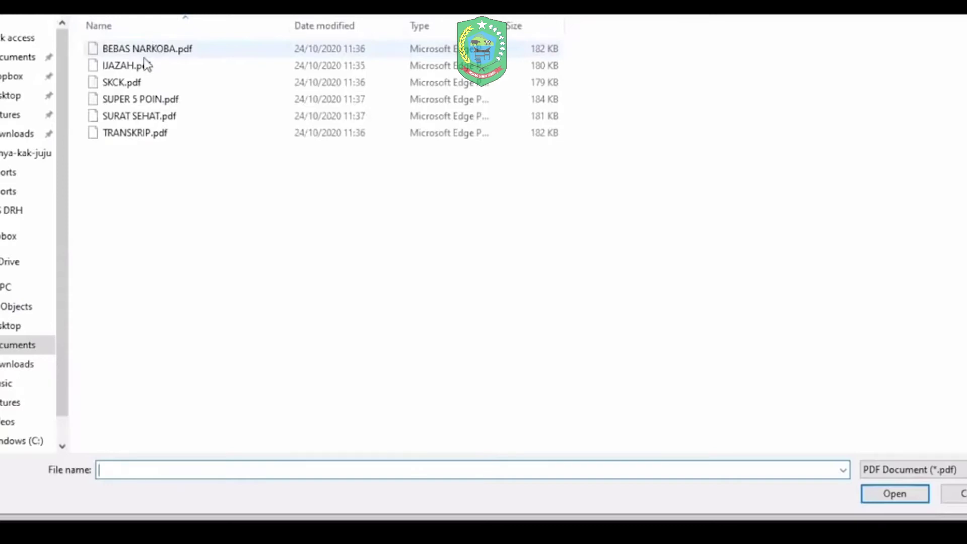
Step: Upload IJAZAH.pdf and TRANSKRIP.pdf, then review and close DrhPerorangan.pdf
{"action": "left_click", "coordinate": [145, 67]}
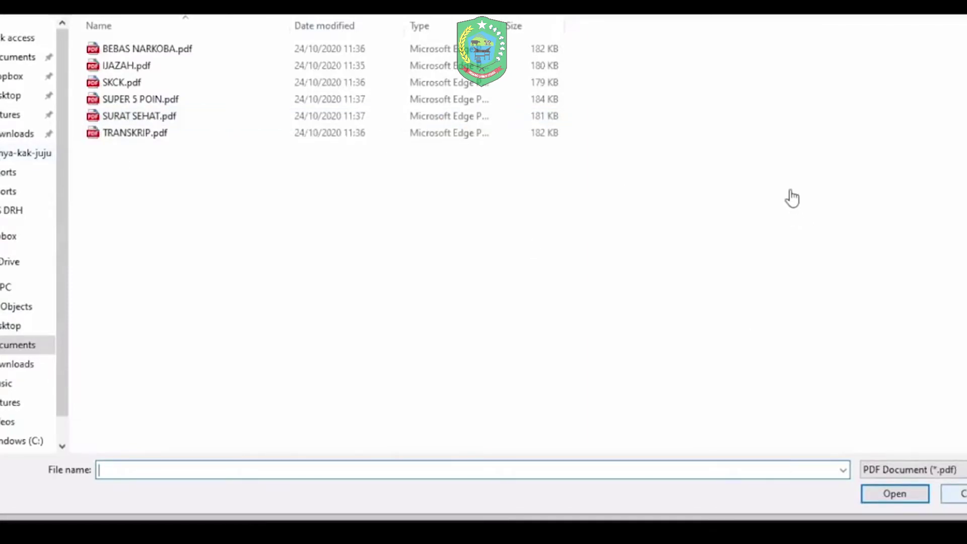
{"action": "key", "text": "Escape"}
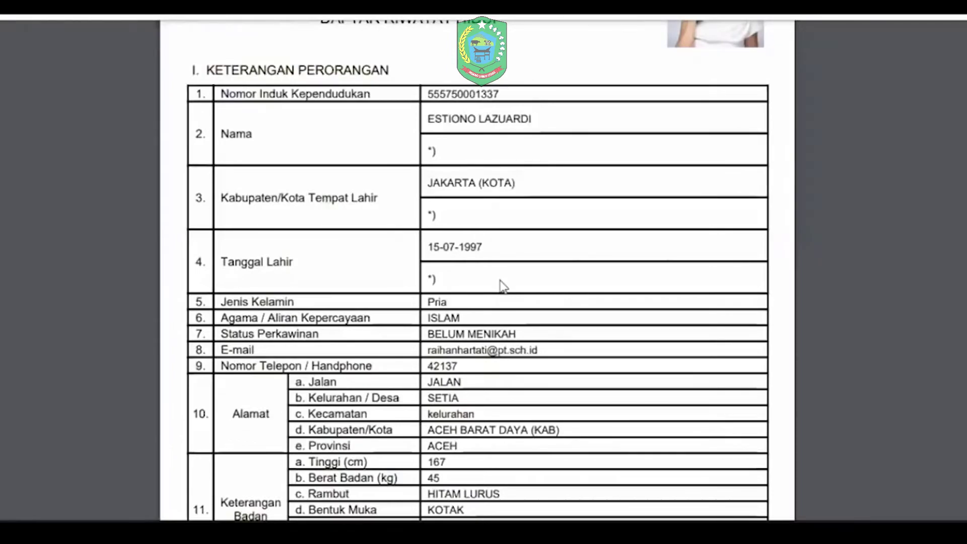
{"action": "scroll", "coordinate": [501, 285], "scroll_direction": "down", "scroll_amount": 5}
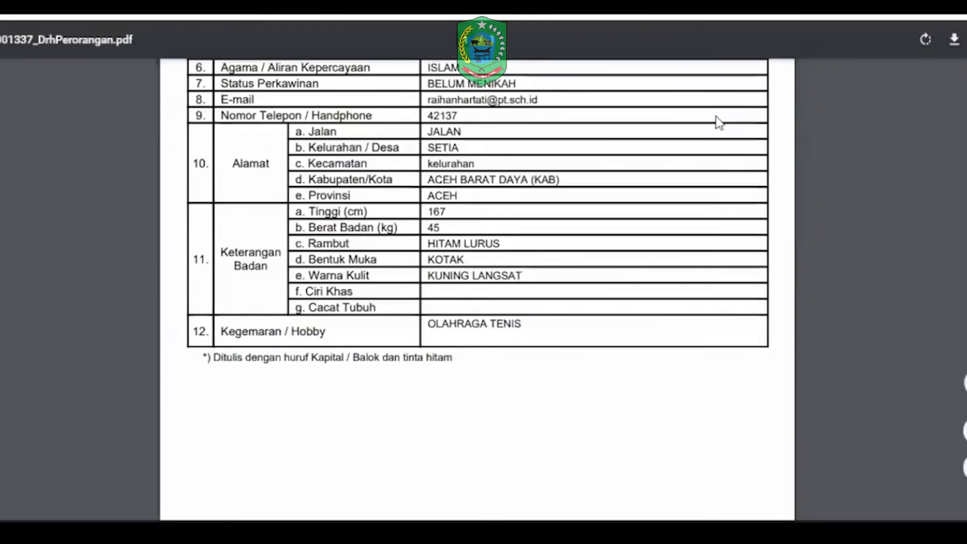
{"action": "key", "text": "ctrl+w"}
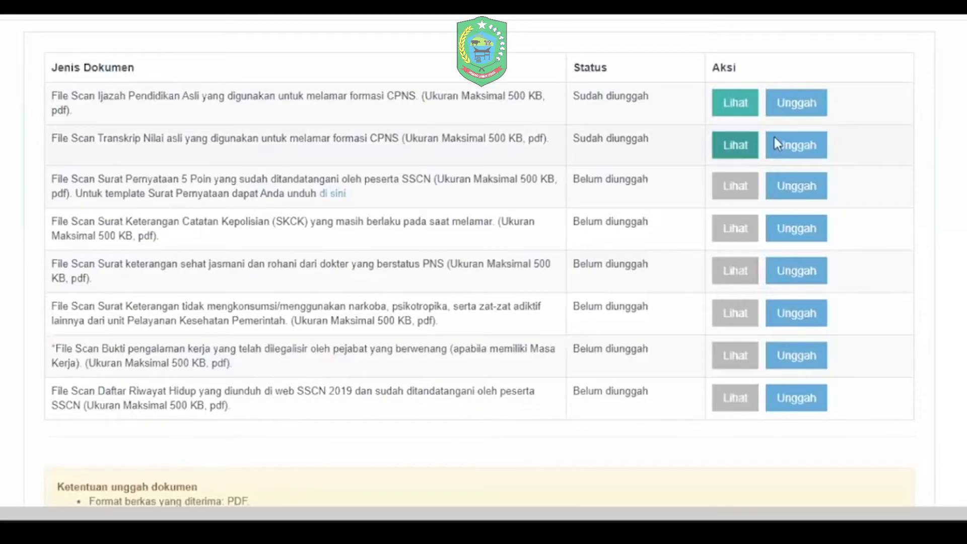
Step: Upload SUPER 5 POIN.pdf as the 5 Poin statement scan
{"action": "left_click", "coordinate": [805, 194]}
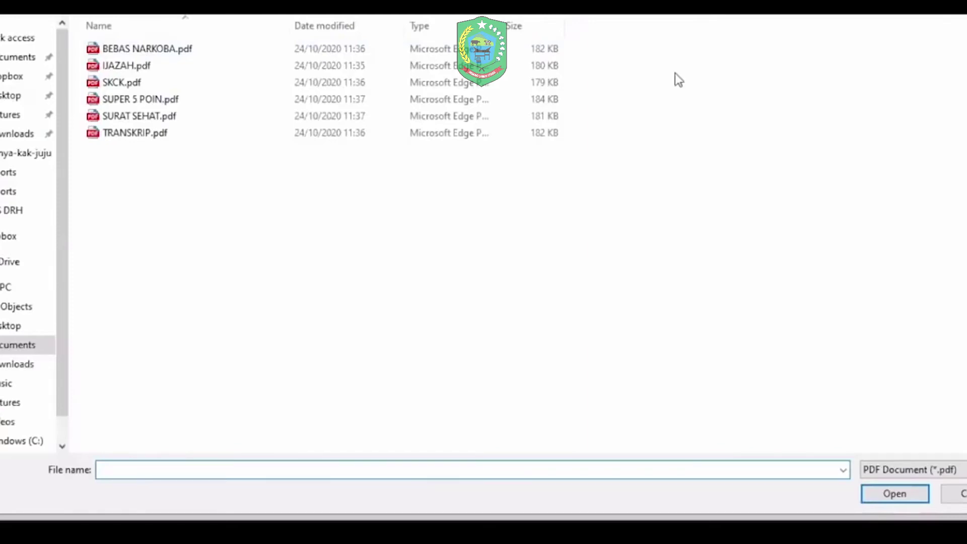
{"action": "key", "text": "Escape"}
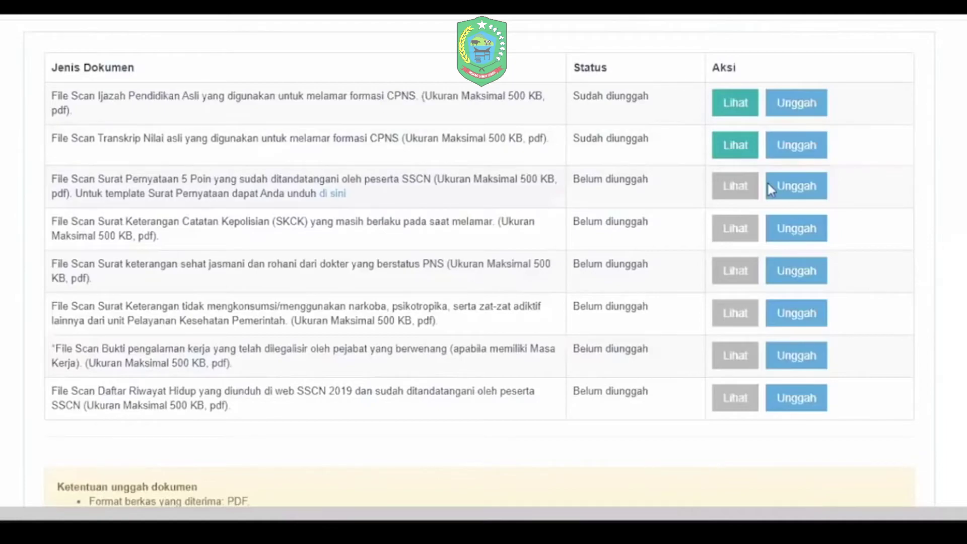
{"action": "left_click", "coordinate": [803, 190]}
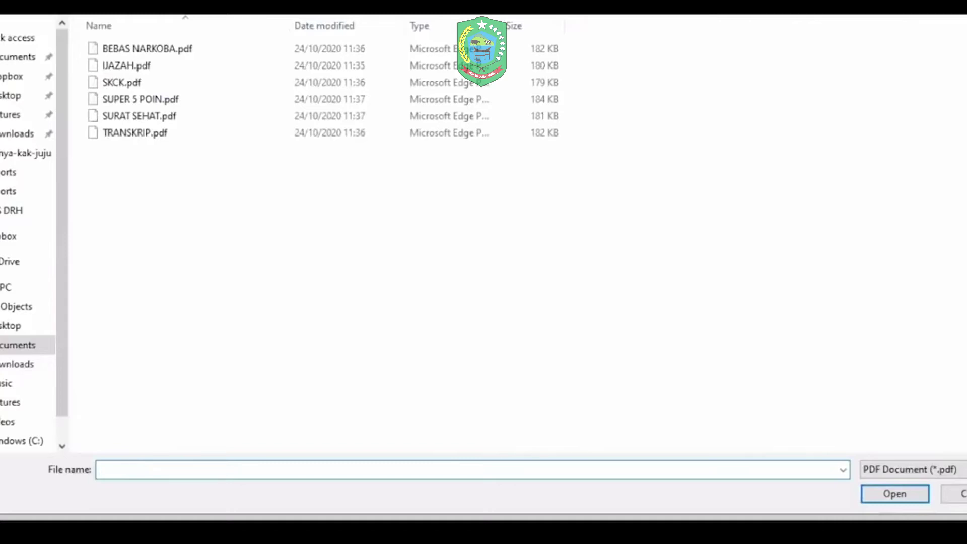
{"action": "left_click", "coordinate": [963, 501]}
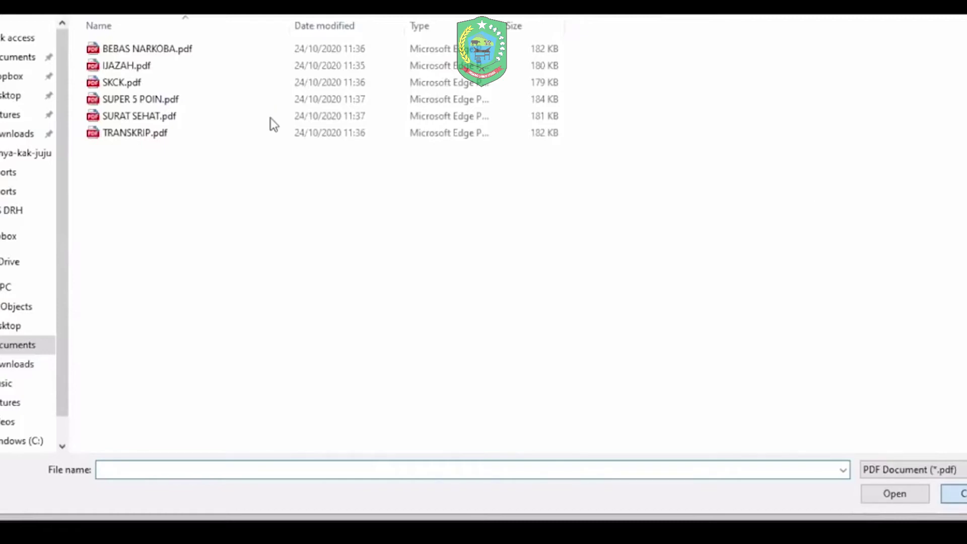
{"action": "key", "text": "Escape"}
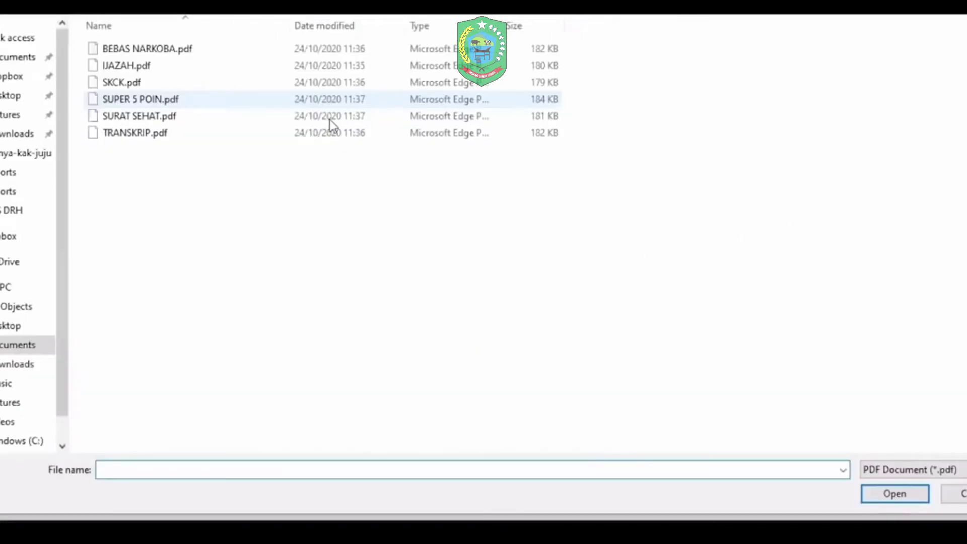
{"action": "double_click", "coordinate": [329, 120]}
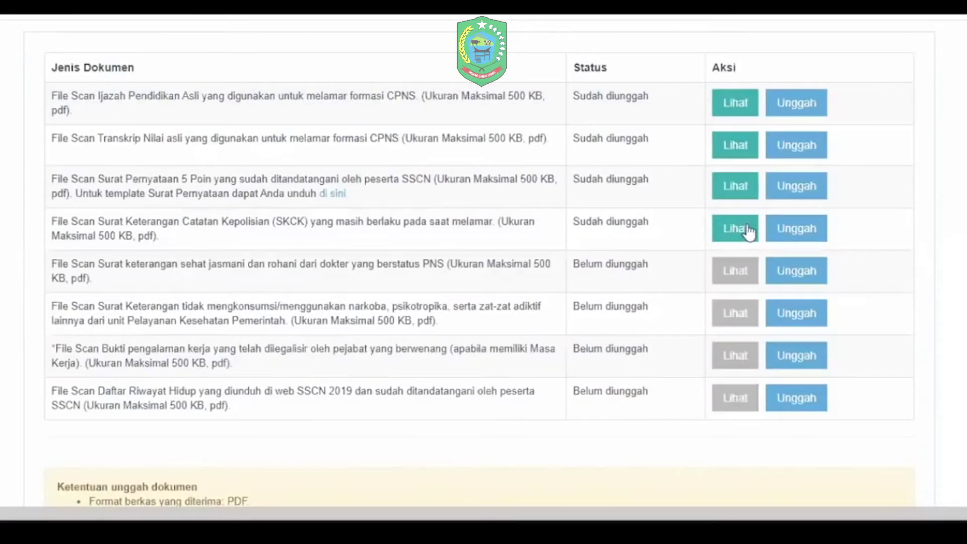
Step: Upload SKCK.pdf as the police clearance scan
{"action": "left_click", "coordinate": [749, 231]}
{"action": "left_click", "coordinate": [103, 99]}
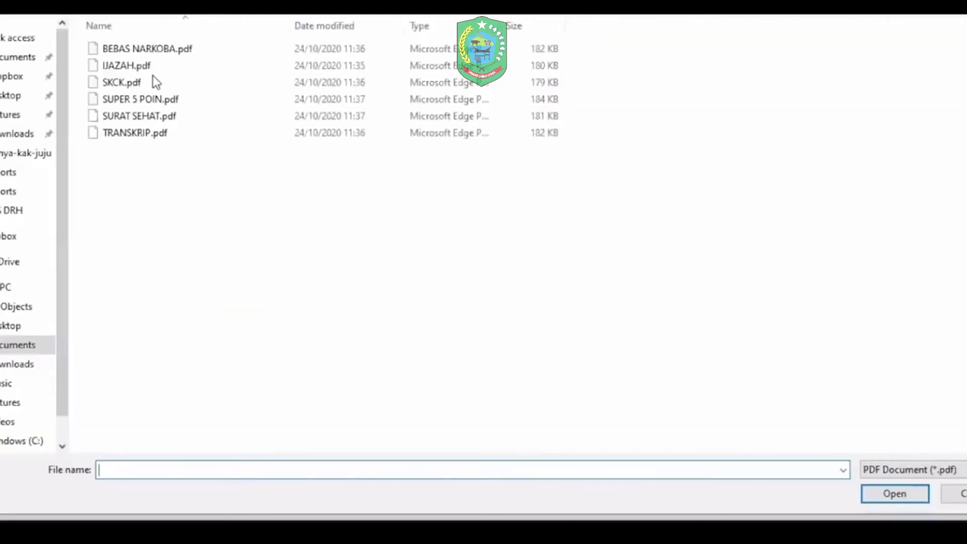
{"action": "left_click", "coordinate": [156, 81]}
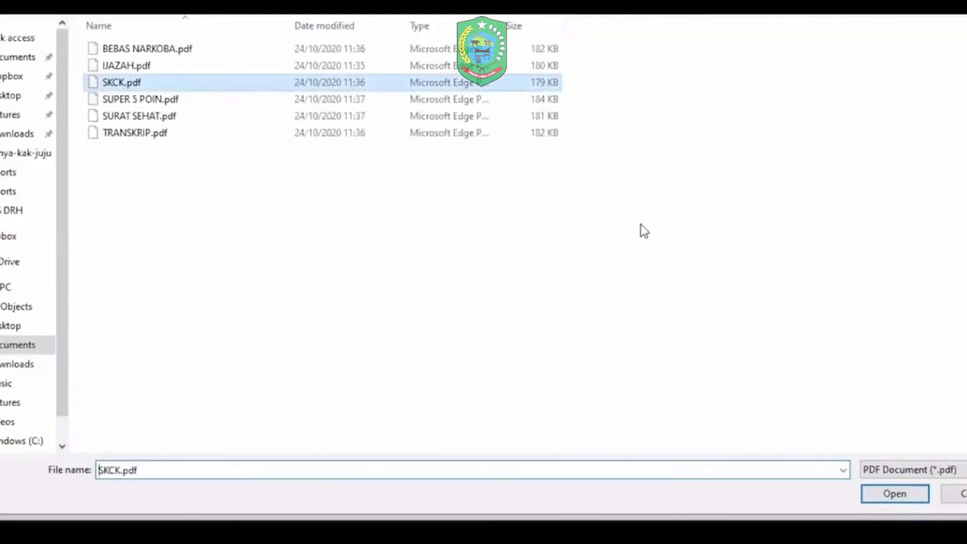
{"action": "key", "text": "Return"}
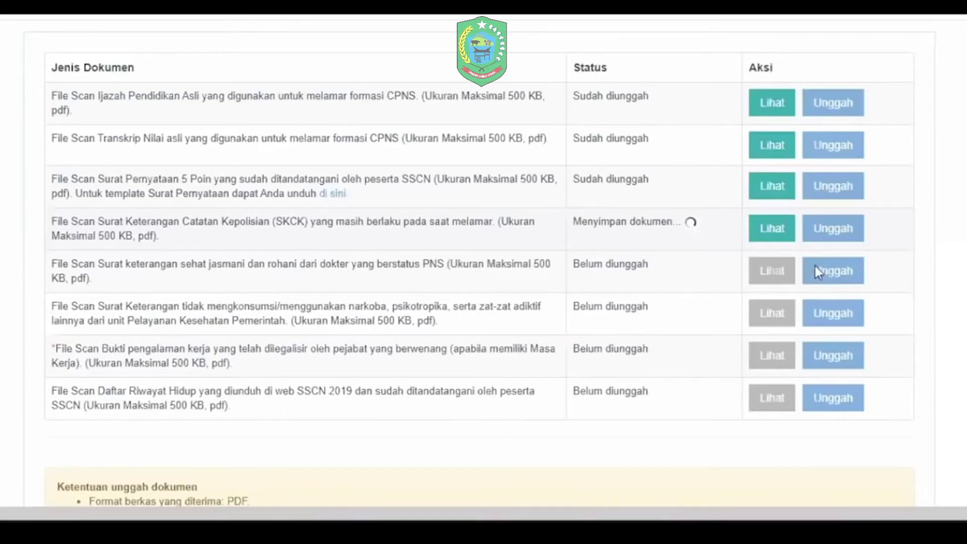
Step: Upload SURAT SEHAT.pdf and BEBAS NARKOBA.pdf for the health and drug-free certificates
{"action": "left_click", "coordinate": [814, 265]}
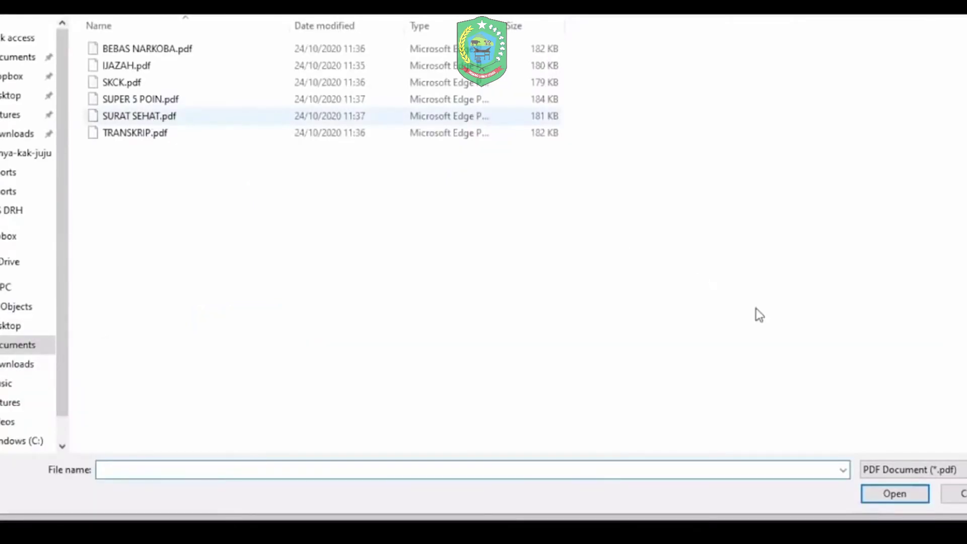
{"action": "key", "text": "Escape"}
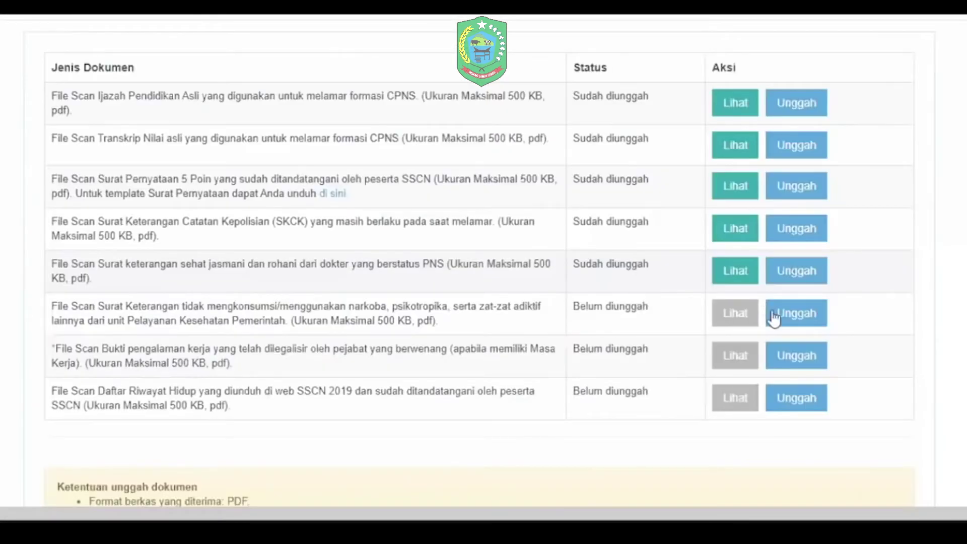
{"action": "left_click", "coordinate": [794, 318]}
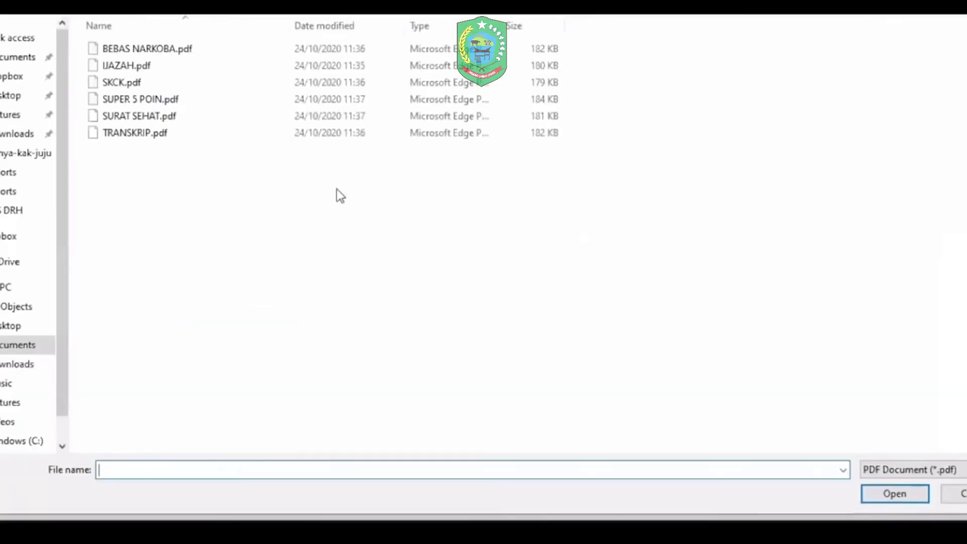
{"action": "left_click", "coordinate": [139, 50]}
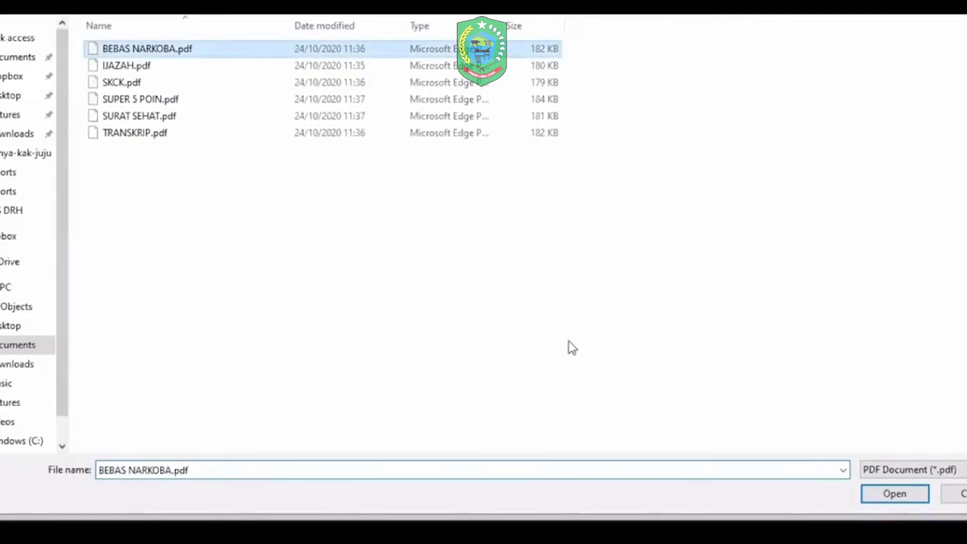
{"action": "key", "text": "Return"}
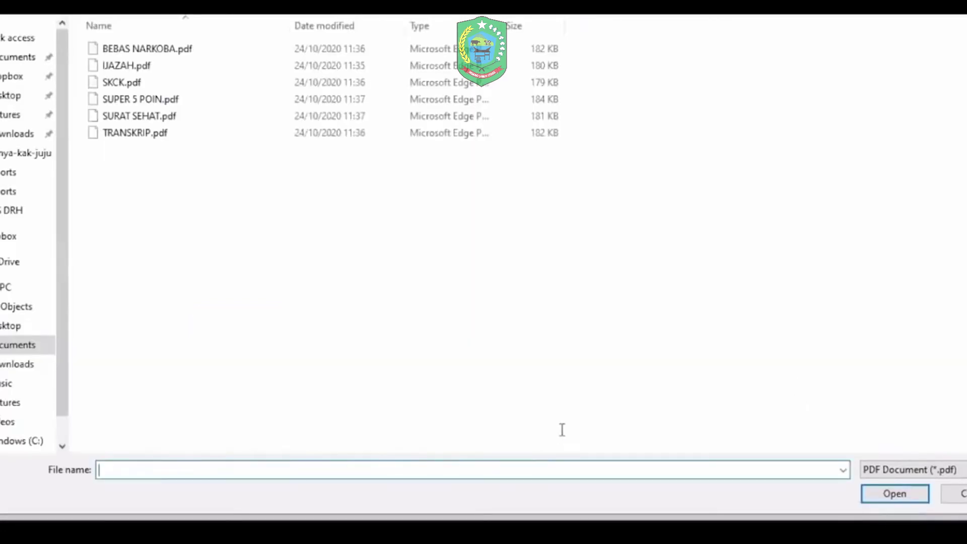
{"action": "key", "text": "Escape"}
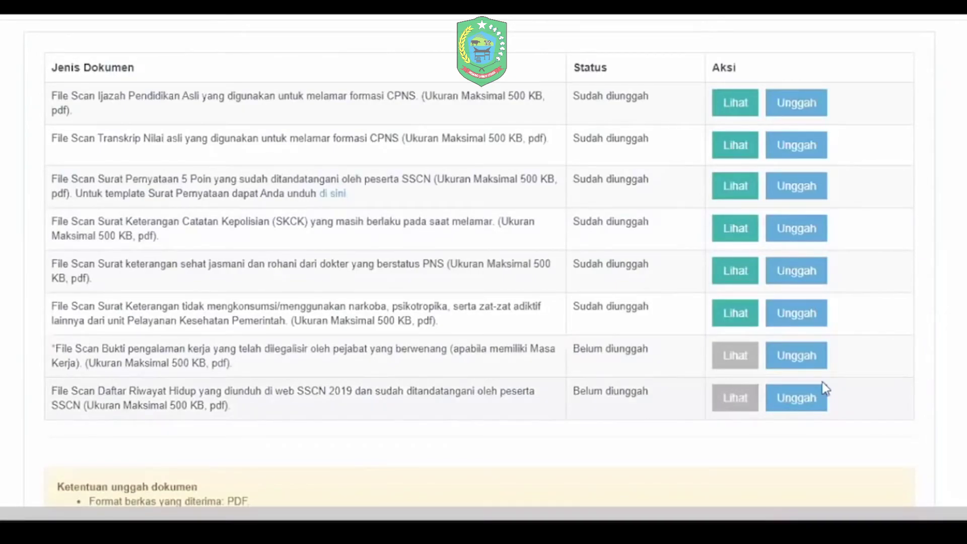
Step: Upload BEBAS NARKOBA.pdf on the Daftar Riwayat Hidup row and scroll to the bottom
{"action": "left_click", "coordinate": [325, 197]}
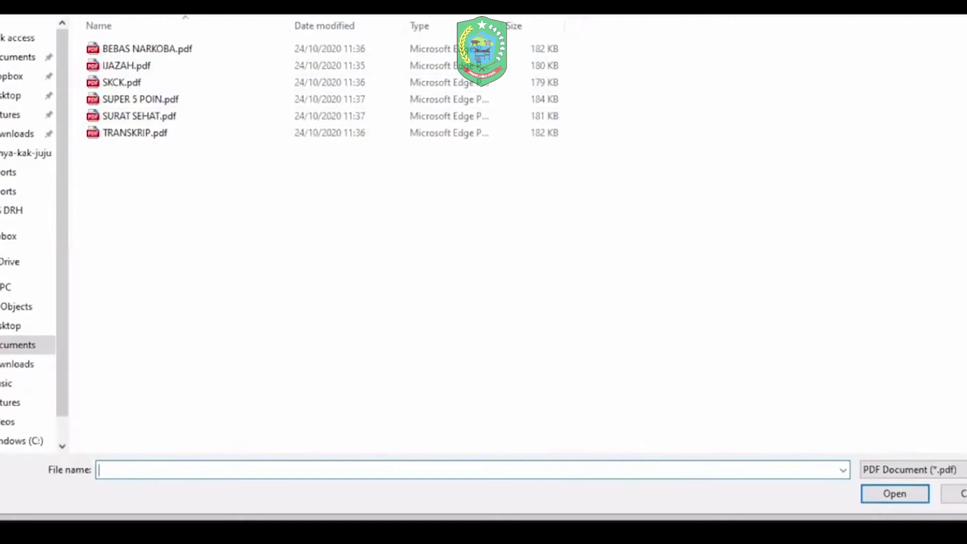
{"action": "left_click", "coordinate": [181, 49]}
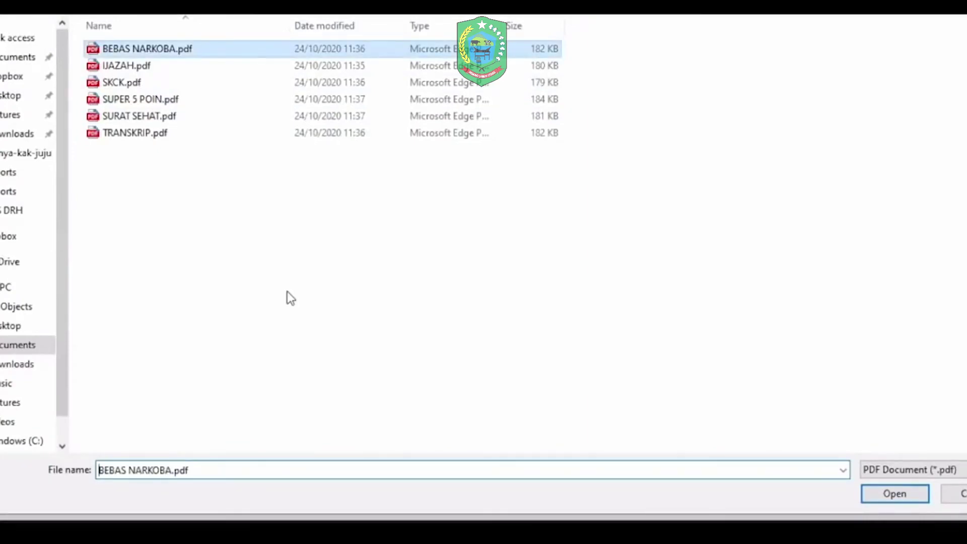
{"action": "key", "text": "Return"}
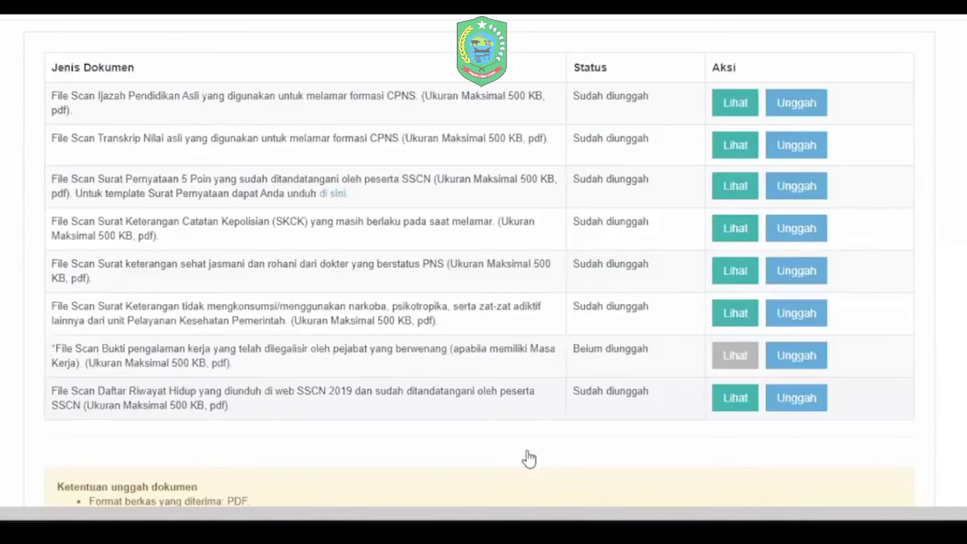
{"action": "scroll", "coordinate": [528, 458], "scroll_direction": "down", "scroll_amount": 5}
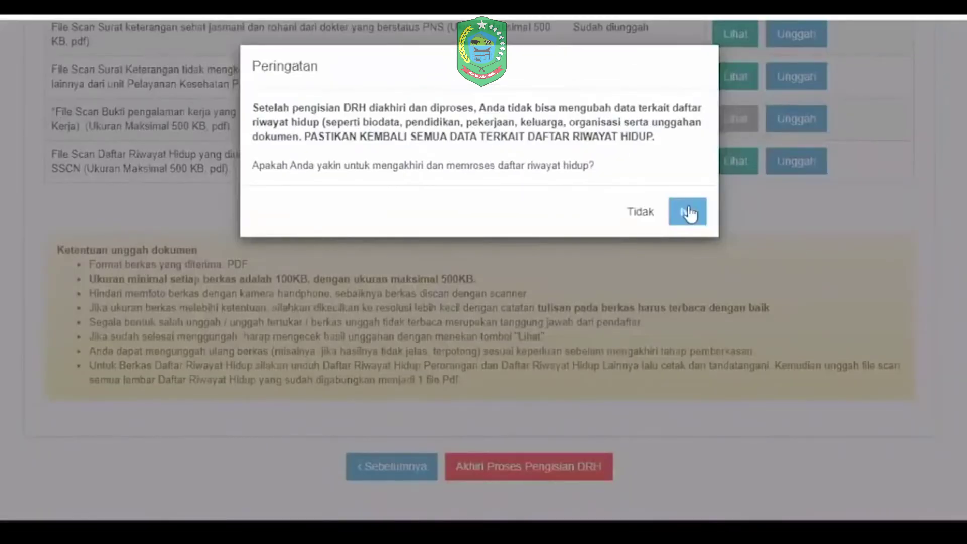
Step: Confirm the Peringatan to finalize and submit the DRH
{"action": "left_click", "coordinate": [553, 275]}
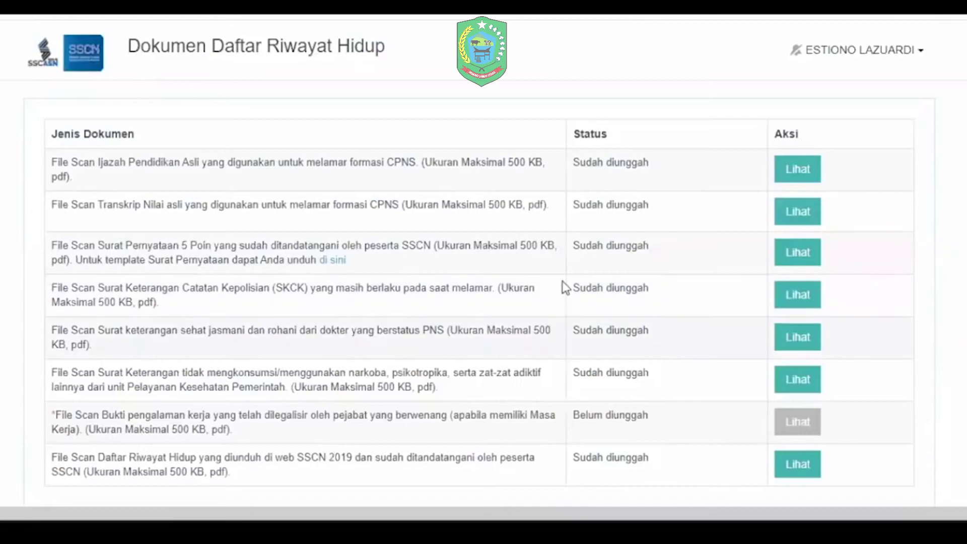
{"action": "scroll", "coordinate": [563, 285], "scroll_direction": "down", "scroll_amount": 4}
{"action": "scroll", "coordinate": [563, 280], "scroll_direction": "up", "scroll_amount": 4}
{"action": "scroll", "coordinate": [484, 266], "scroll_direction": "down", "scroll_amount": 3}
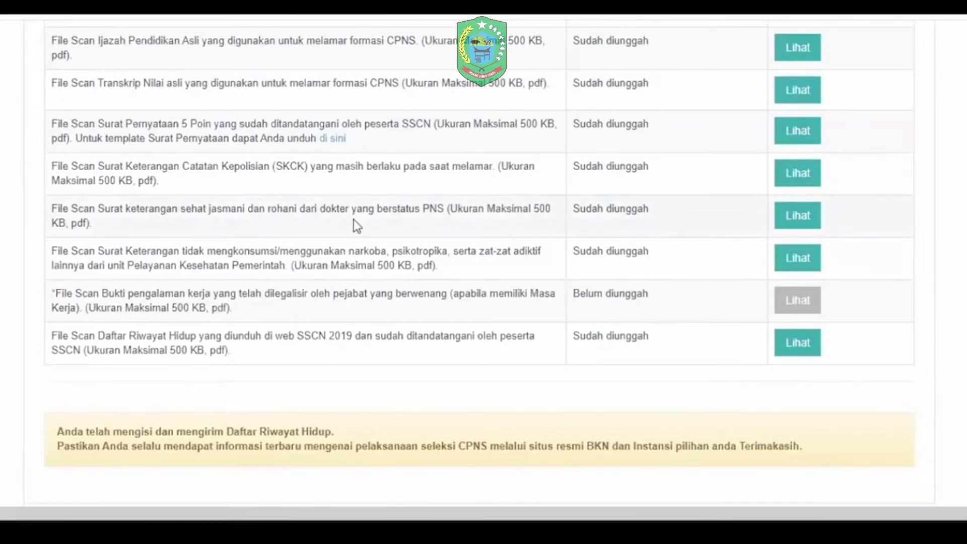
Step: View the uploaded Daftar Riwayat Hidup scan, then scroll back to the page top
{"action": "left_click", "coordinate": [796, 347]}
{"action": "scroll", "coordinate": [464, 223], "scroll_direction": "down", "scroll_amount": 2}
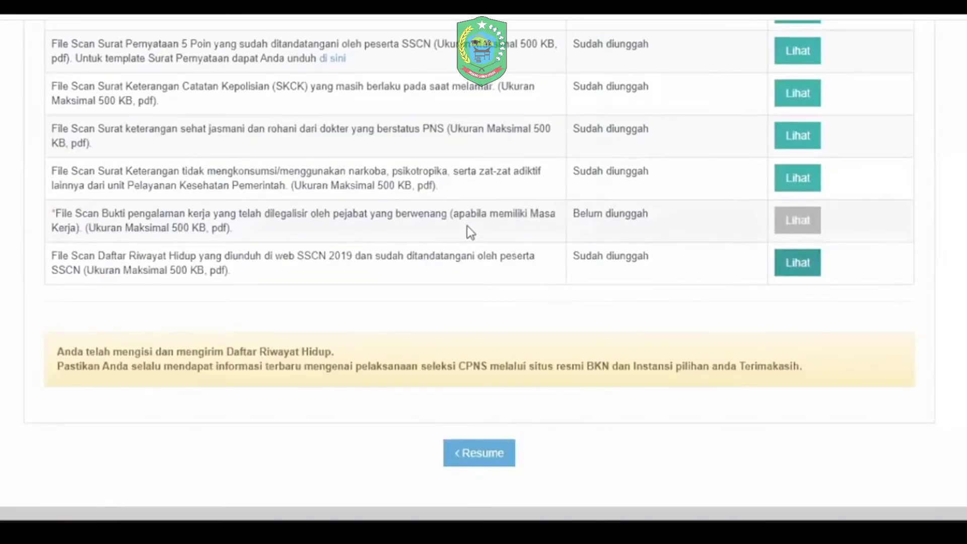
{"action": "scroll", "coordinate": [468, 235], "scroll_direction": "up", "scroll_amount": 3}
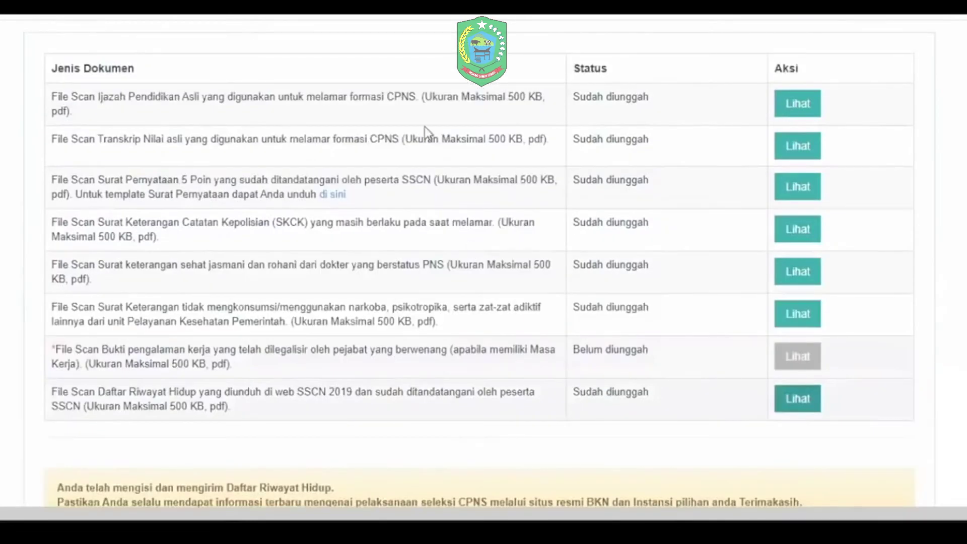
{"action": "scroll", "coordinate": [425, 126], "scroll_direction": "up", "scroll_amount": 1}
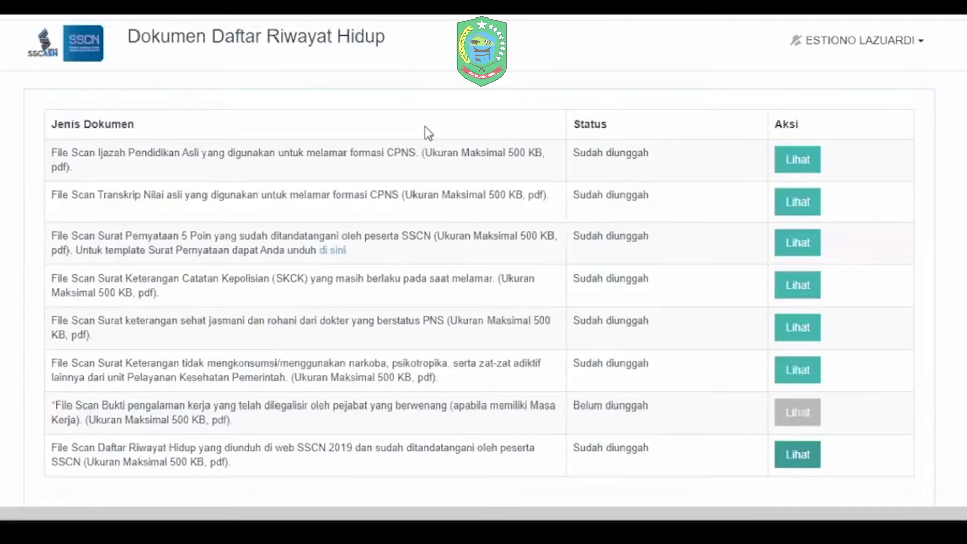
{"action": "scroll", "coordinate": [419, 276], "scroll_direction": "up", "scroll_amount": 1}
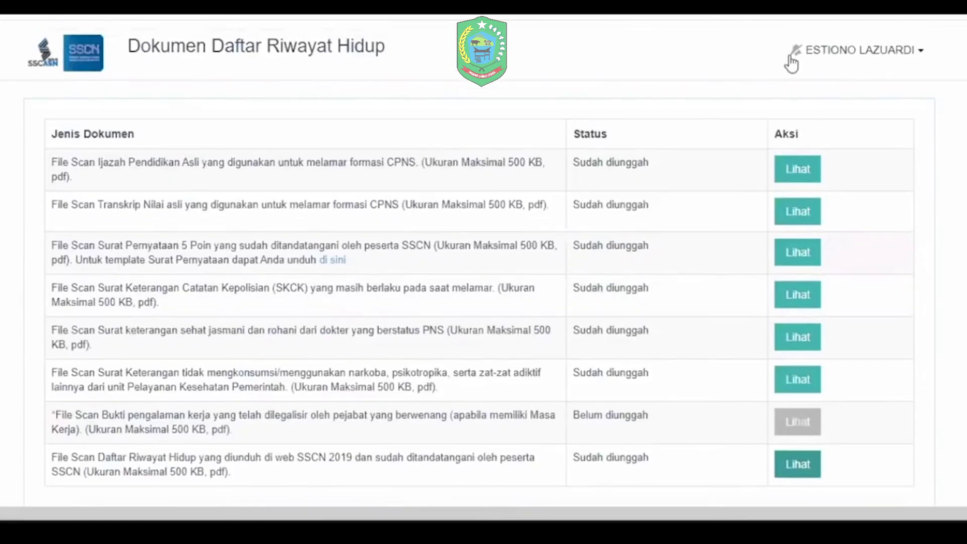
Step: Log out and sign in with the second applicant's NIK and password
{"action": "left_click", "coordinate": [810, 203]}
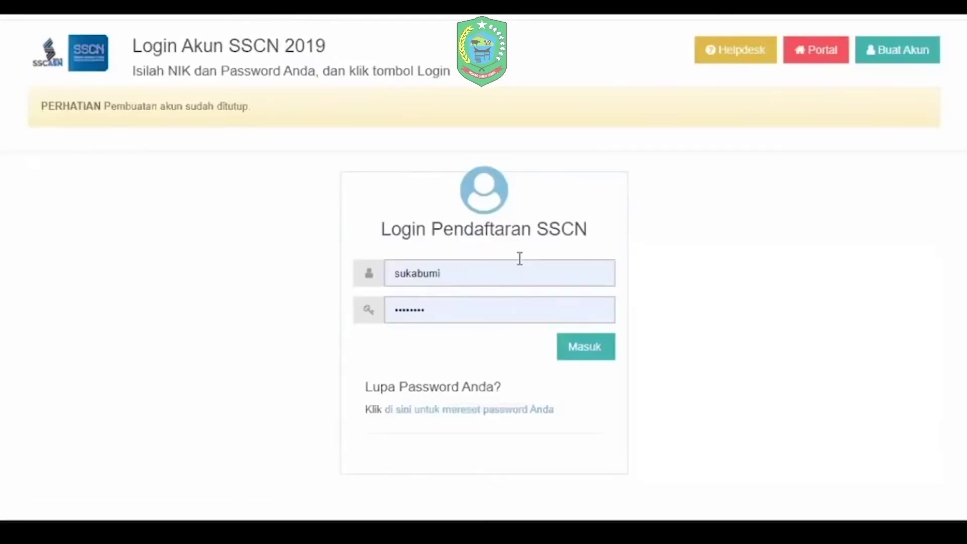
{"action": "left_click", "coordinate": [520, 260]}
{"action": "key", "text": "BackSpace"}
{"action": "key", "text": "BackSpace"}
{"action": "key", "text": "BackSpace"}
{"action": "key", "text": "BackSpace"}
{"action": "key", "text": "BackSpace"}
{"action": "key", "text": "BackSpace"}
{"action": "key", "text": "BackSpace"}
{"action": "key", "text": "BackSpace"}
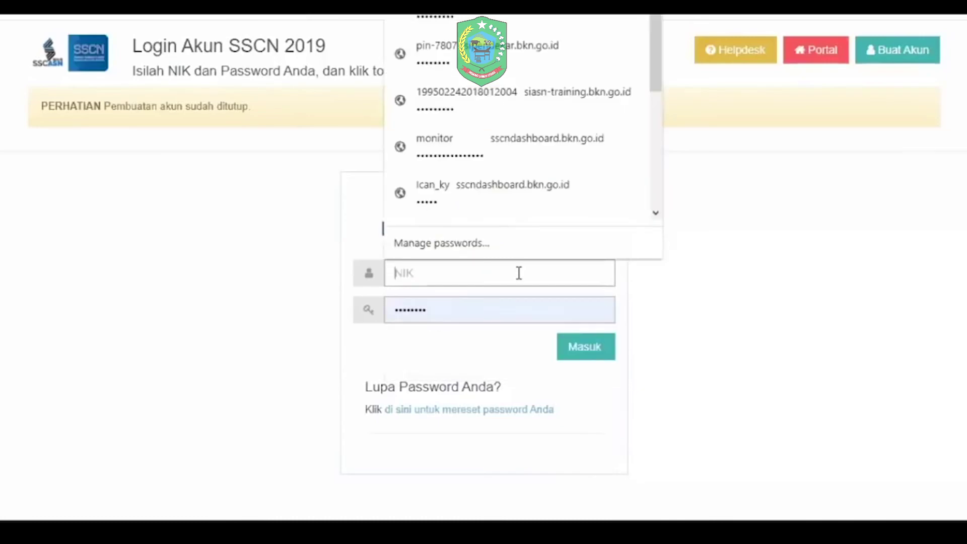
{"action": "type", "text": "111"}
{"action": "key", "text": "BackSpace"}
{"action": "type", "text": "11"}
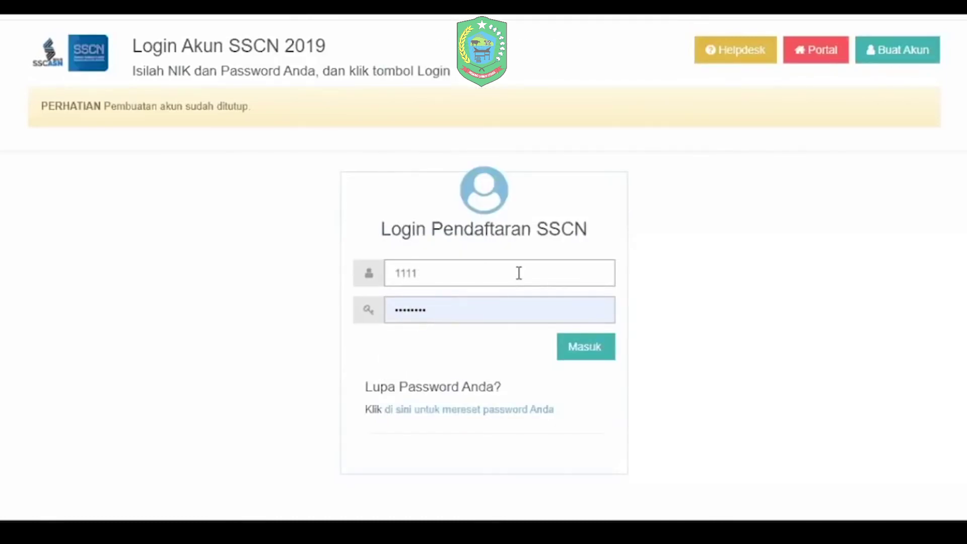
{"action": "type", "text": "1111"}
{"action": "key", "text": "BackSpace"}
{"action": "key", "text": "BackSpace"}
{"action": "key", "text": "BackSpace"}
{"action": "key", "text": "BackSpace"}
{"action": "key", "text": "BackSpace"}
{"action": "key", "text": "BackSpace"}
{"action": "key", "text": "BackSpace"}
{"action": "key", "text": "BackSpace"}
{"action": "type", "text": "1"}
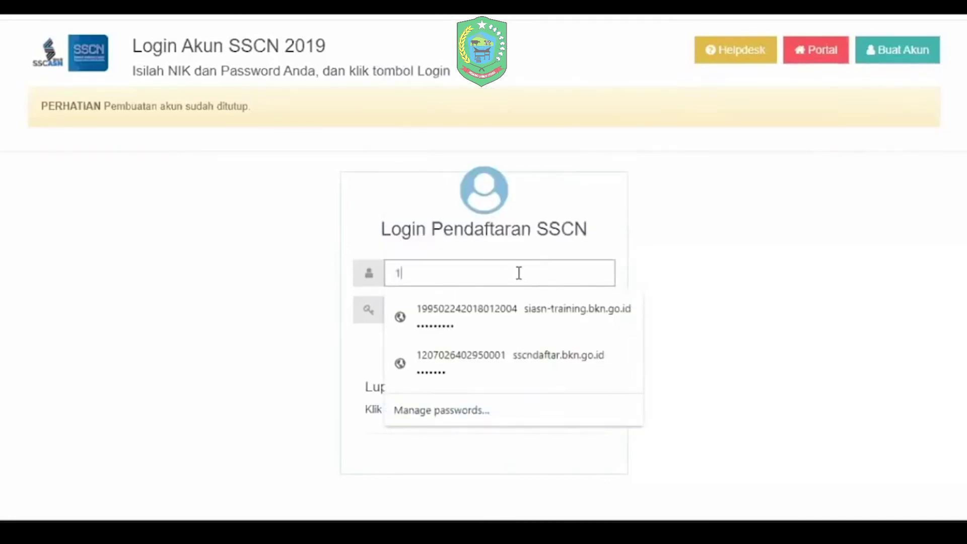
{"action": "type", "text": "111111111"}
{"action": "key", "text": "Tab"}
{"action": "type", "text": "11111111"}
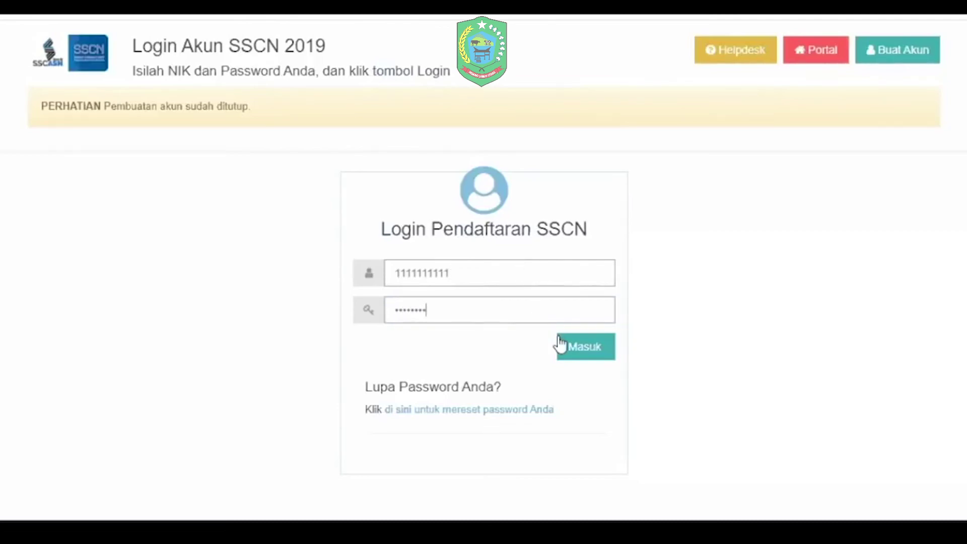
{"action": "left_click", "coordinate": [561, 345]}
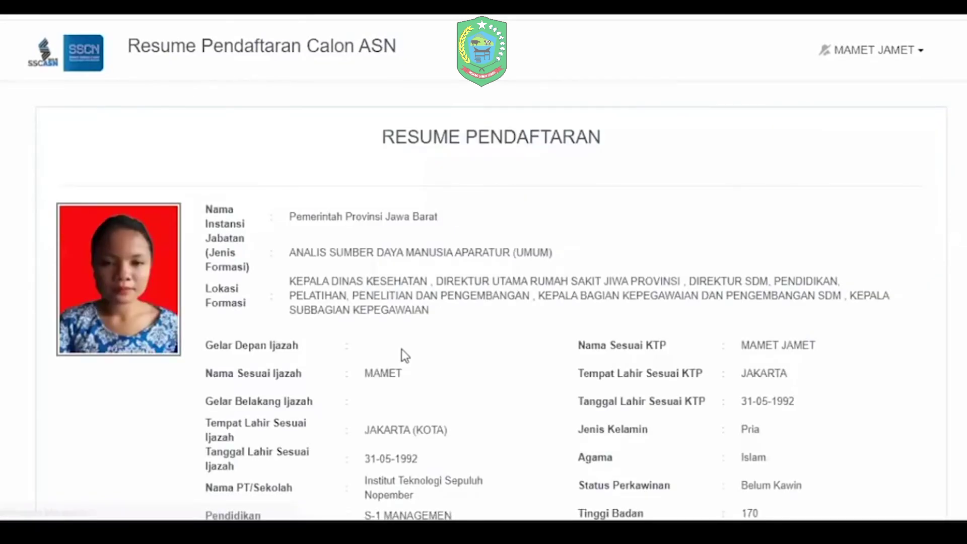
Step: Open the AJUKAN SANGGAH form and set Perihal Sanggah to Nilai SKB Non-CAT
{"action": "scroll", "coordinate": [530, 326], "scroll_direction": "down", "scroll_amount": 15}
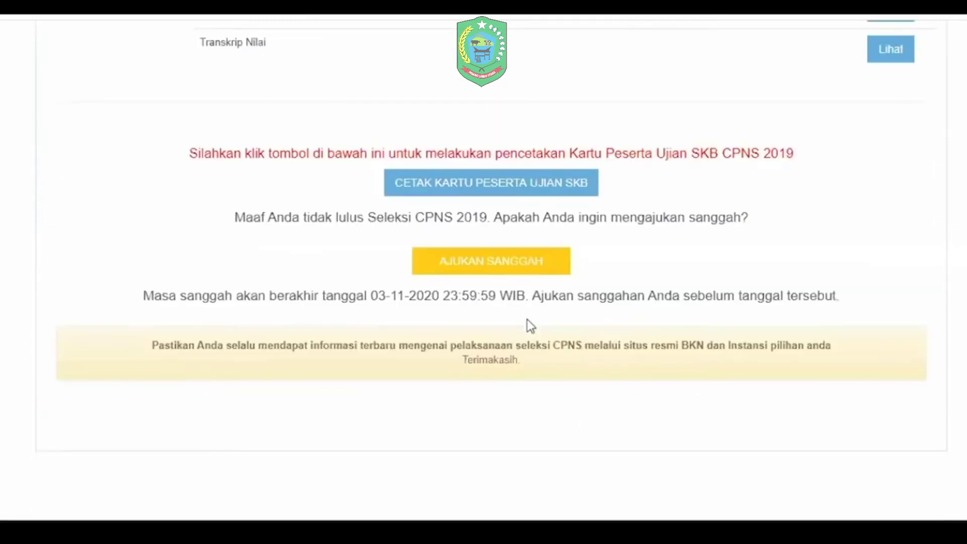
{"action": "scroll", "coordinate": [527, 320], "scroll_direction": "down", "scroll_amount": 1}
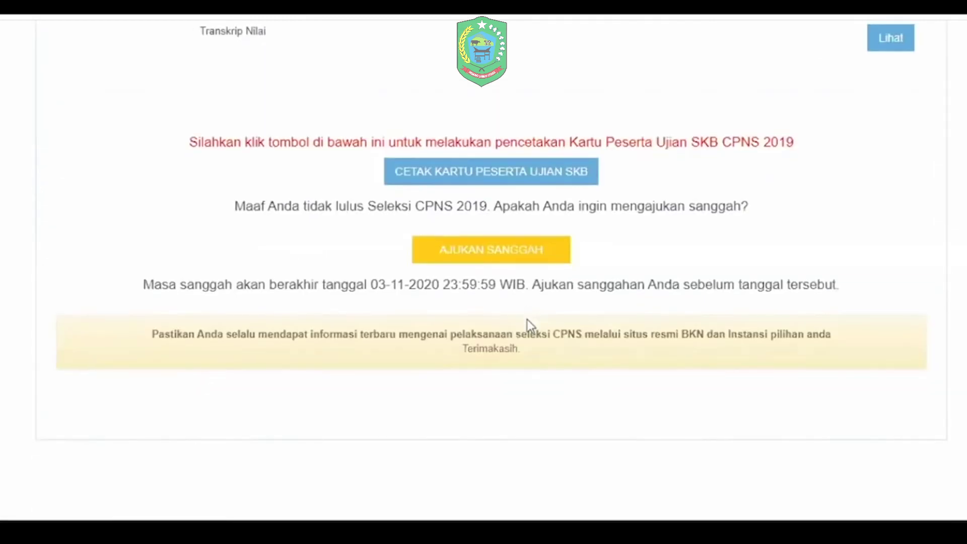
{"action": "left_click", "coordinate": [501, 254]}
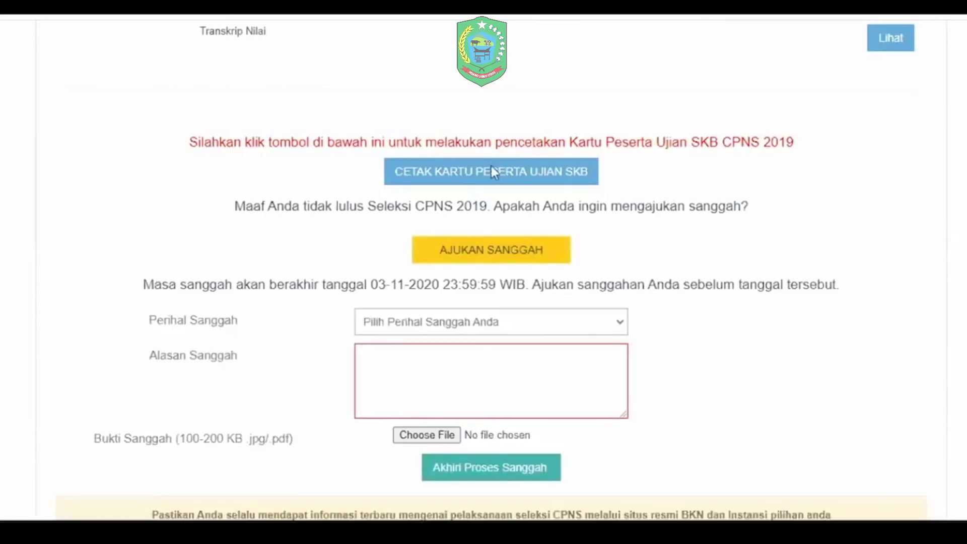
{"action": "scroll", "coordinate": [491, 193], "scroll_direction": "down", "scroll_amount": 3}
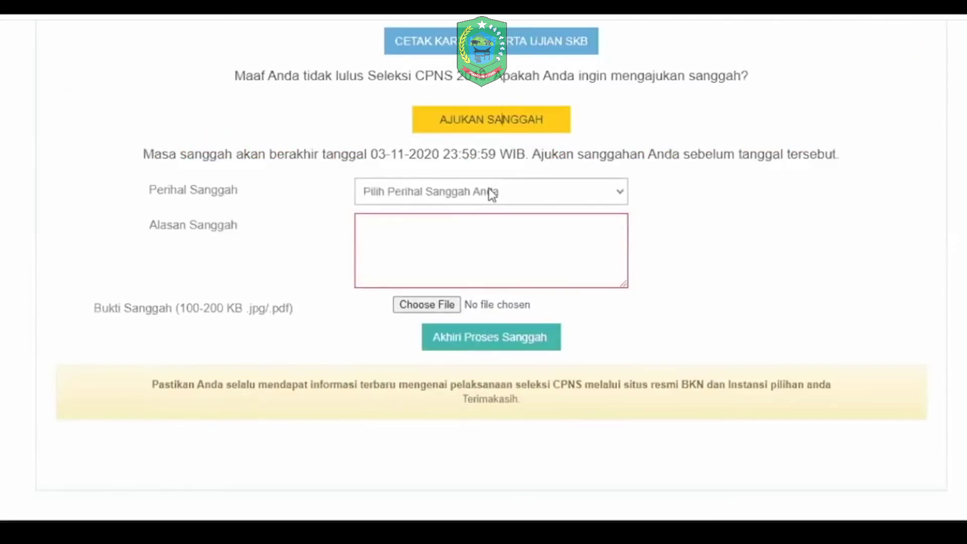
{"action": "left_click", "coordinate": [491, 194]}
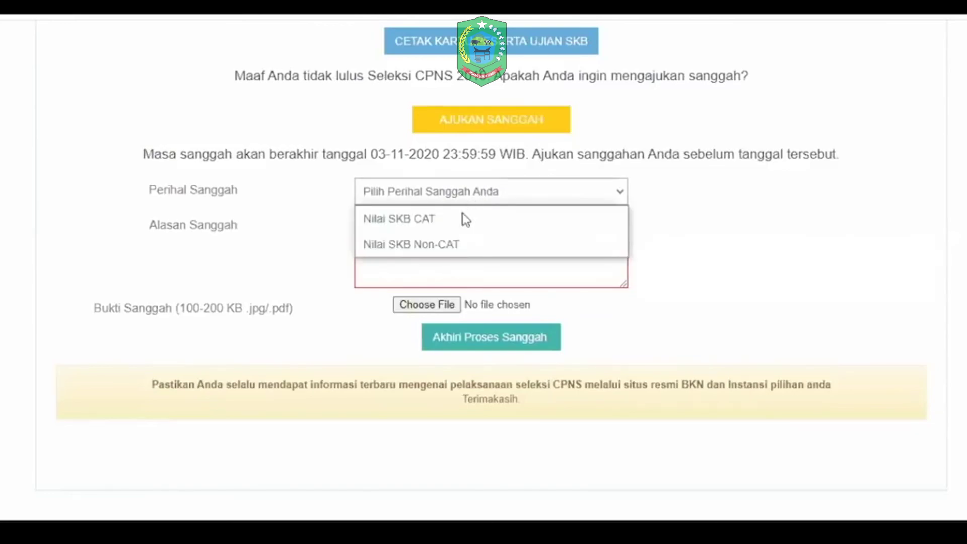
{"action": "left_click", "coordinate": [433, 178]}
{"action": "left_click", "coordinate": [440, 198]}
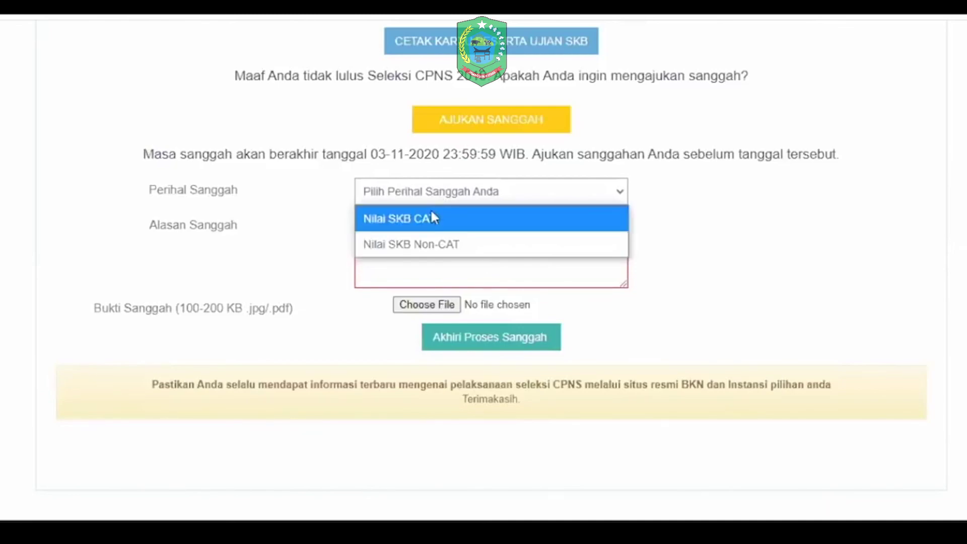
{"action": "left_click", "coordinate": [509, 154]}
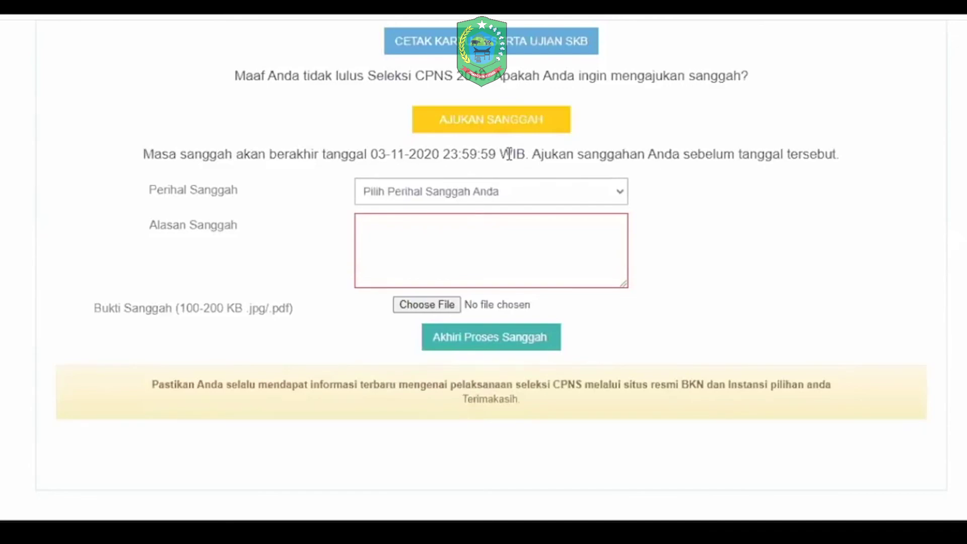
{"action": "left_click", "coordinate": [498, 189]}
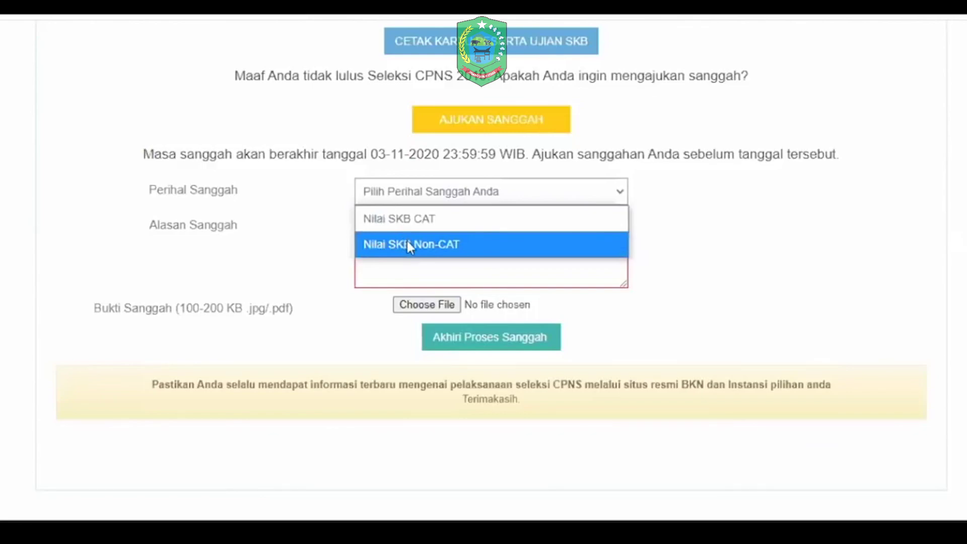
{"action": "left_click", "coordinate": [656, 191]}
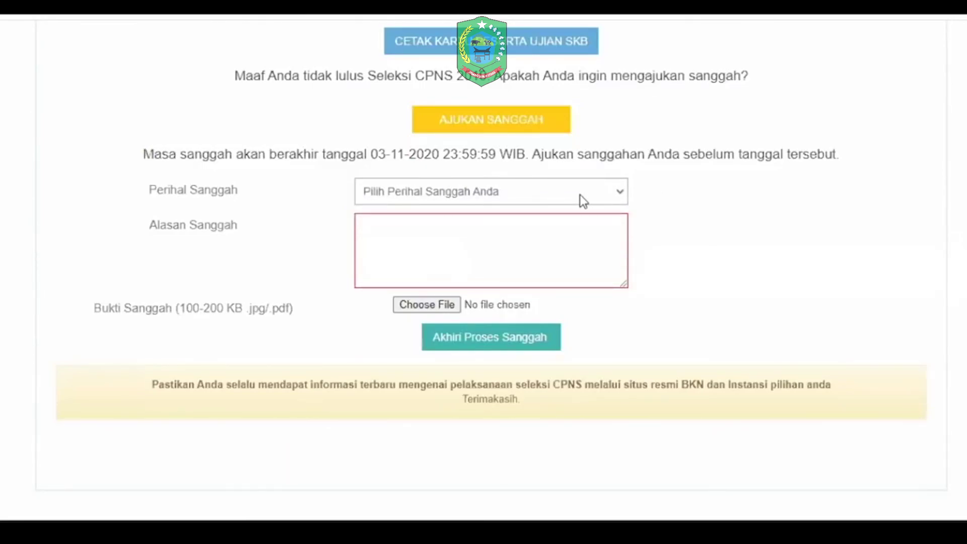
{"action": "left_click", "coordinate": [579, 200]}
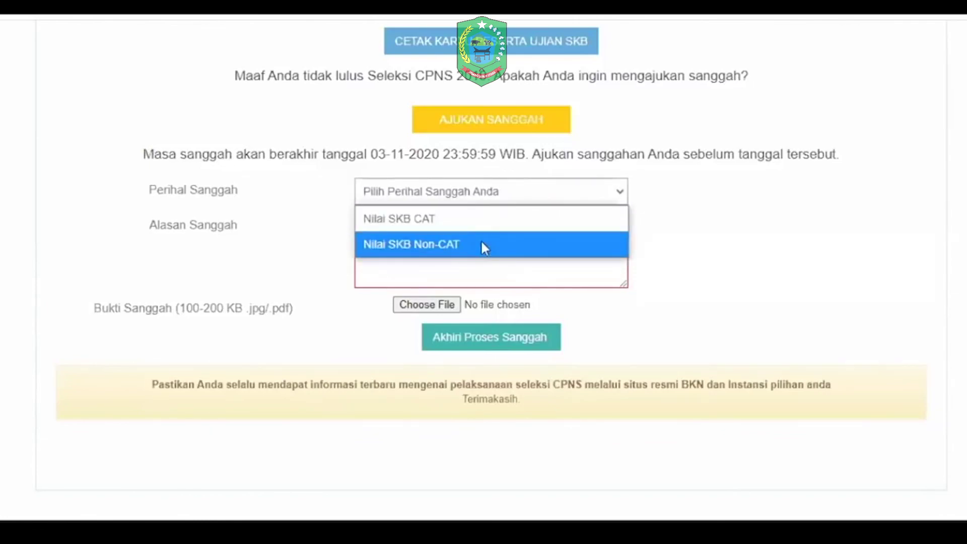
{"action": "left_click", "coordinate": [471, 245]}
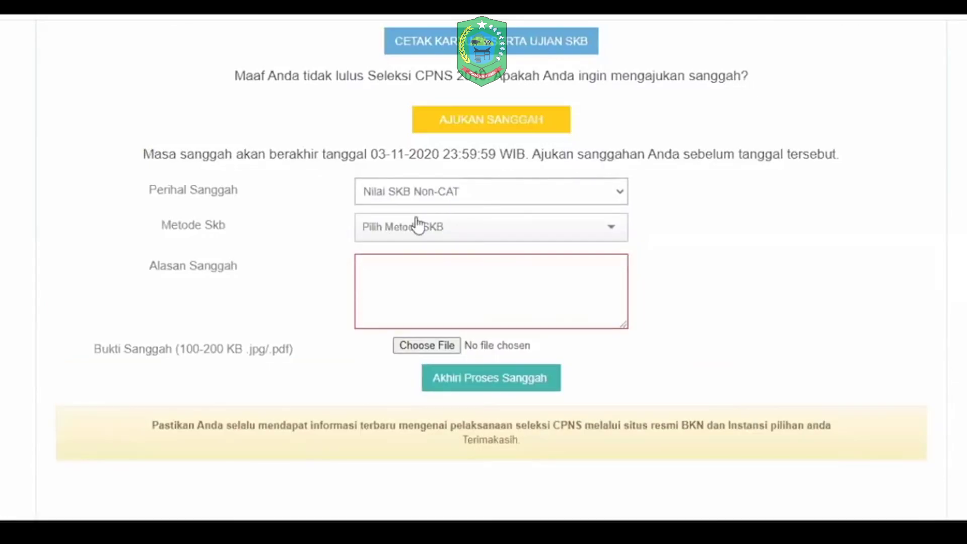
Step: Choose Psikotes as the SKB method, enter reason 'alasan', and start attaching the proof file
{"action": "left_click", "coordinate": [460, 233]}
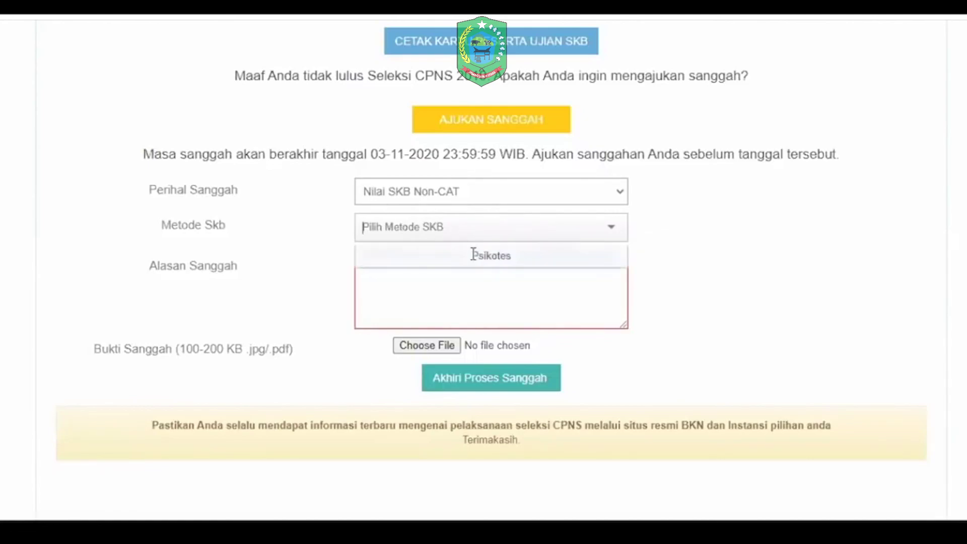
{"action": "left_click", "coordinate": [474, 256]}
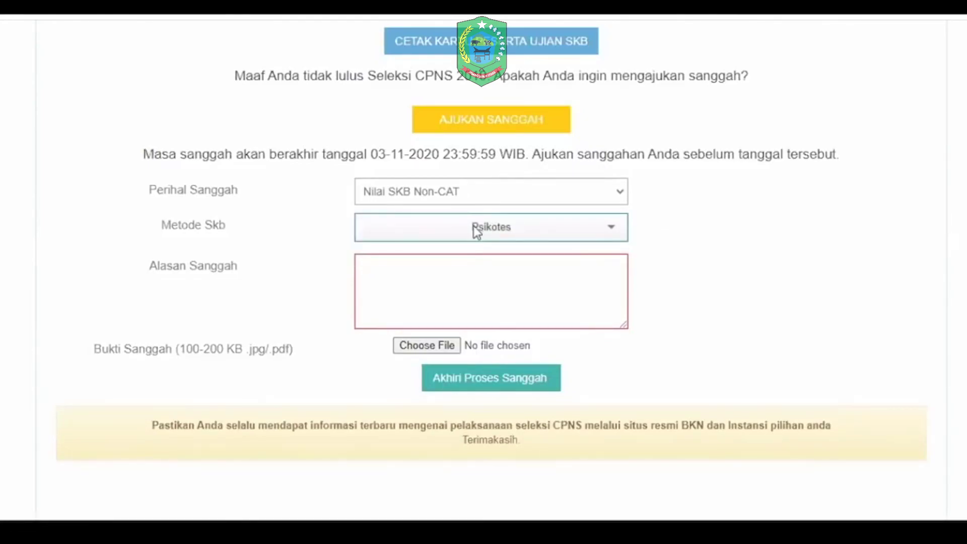
{"action": "left_click", "coordinate": [458, 259]}
{"action": "type", "text": "alasan"}
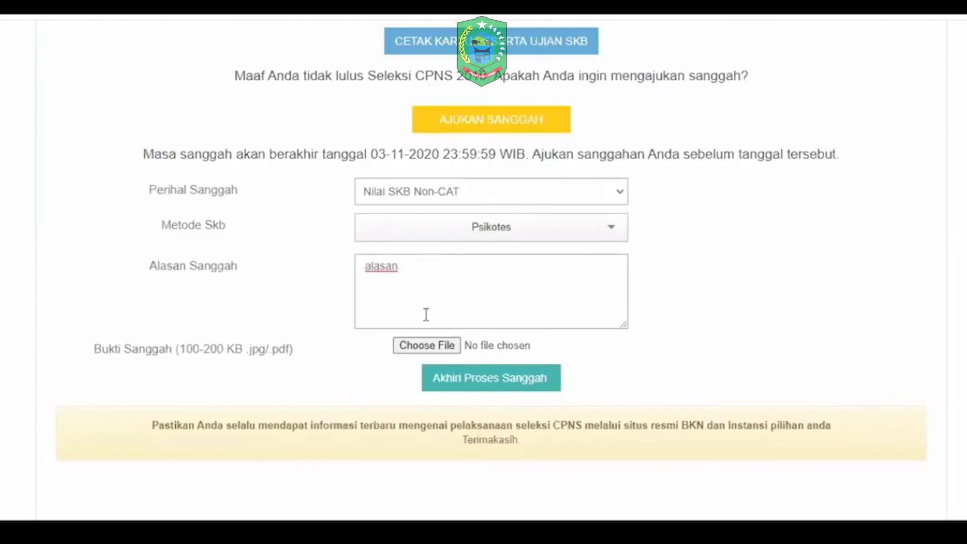
{"action": "left_click", "coordinate": [416, 347]}
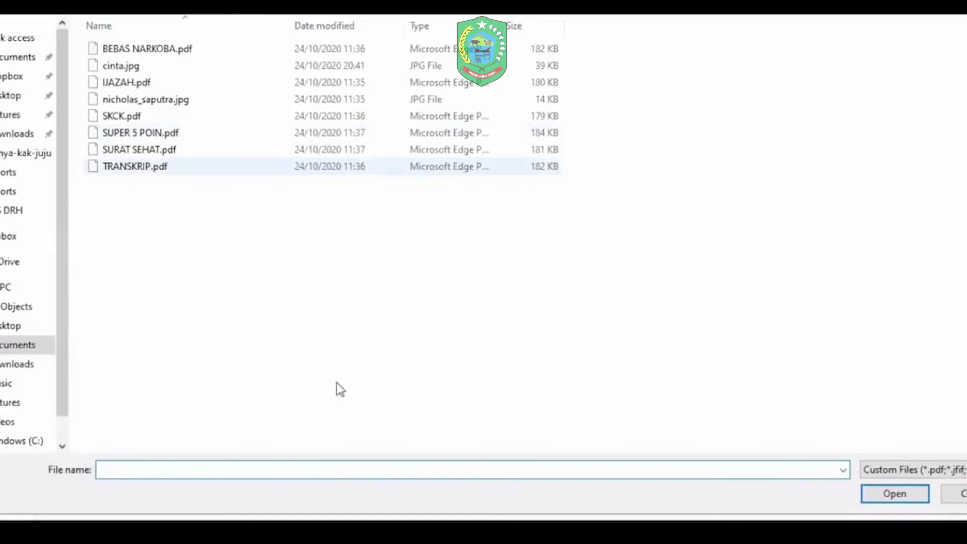
Step: Attach TRANSKRIP.pdf as proof and submit the sanggah; the resume now shows it awaiting a response
{"action": "key", "text": "space"}
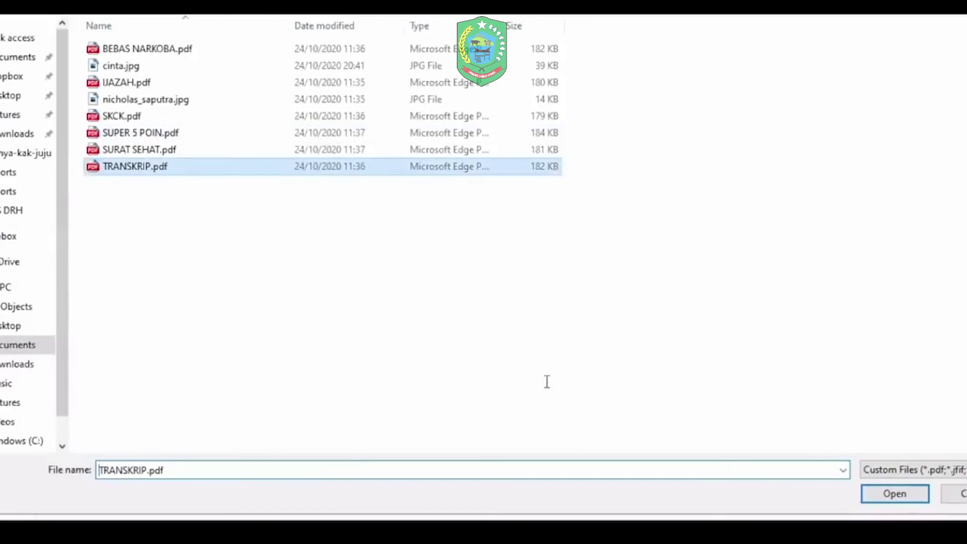
{"action": "key", "text": "Return"}
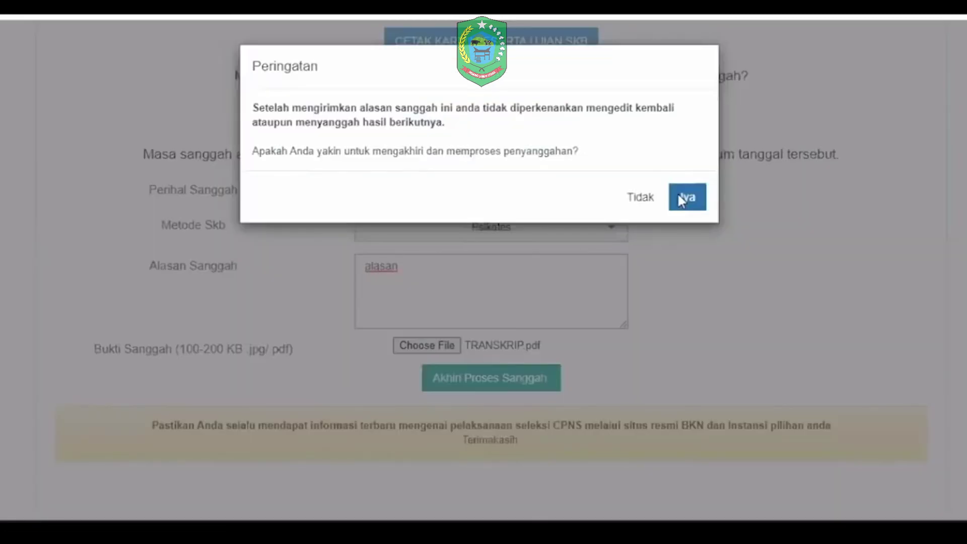
{"action": "left_click", "coordinate": [678, 196]}
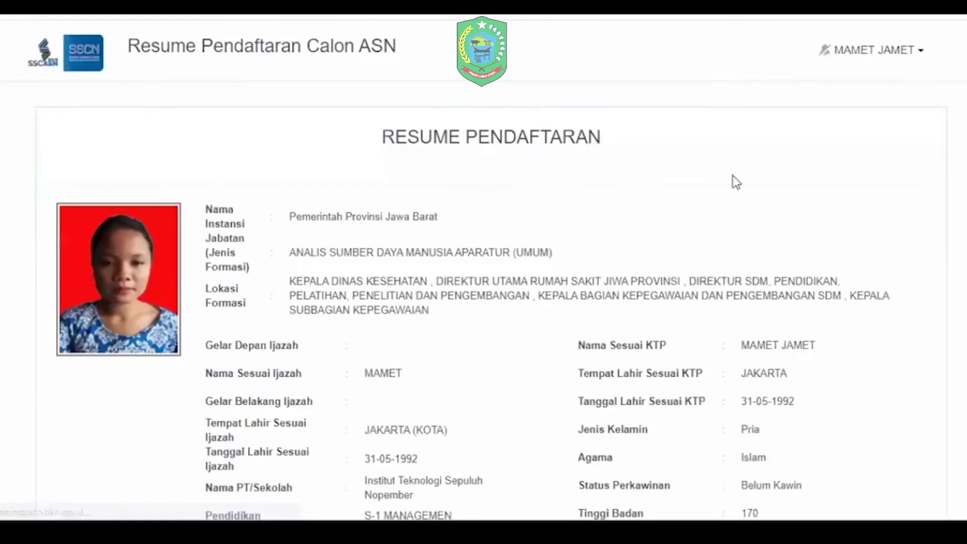
{"action": "scroll", "coordinate": [733, 176], "scroll_direction": "down", "scroll_amount": 15}
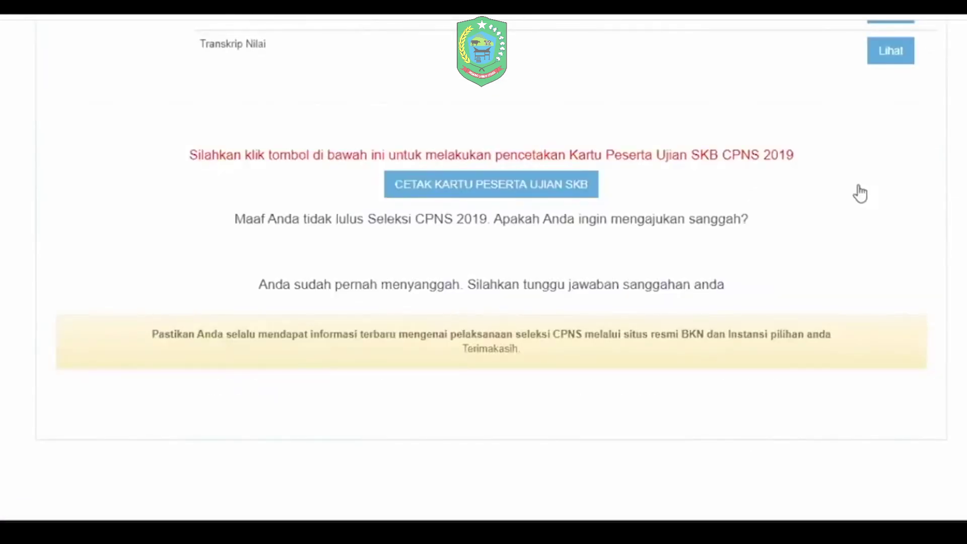
{"action": "scroll", "coordinate": [700, 103], "scroll_direction": "up", "scroll_amount": 15}
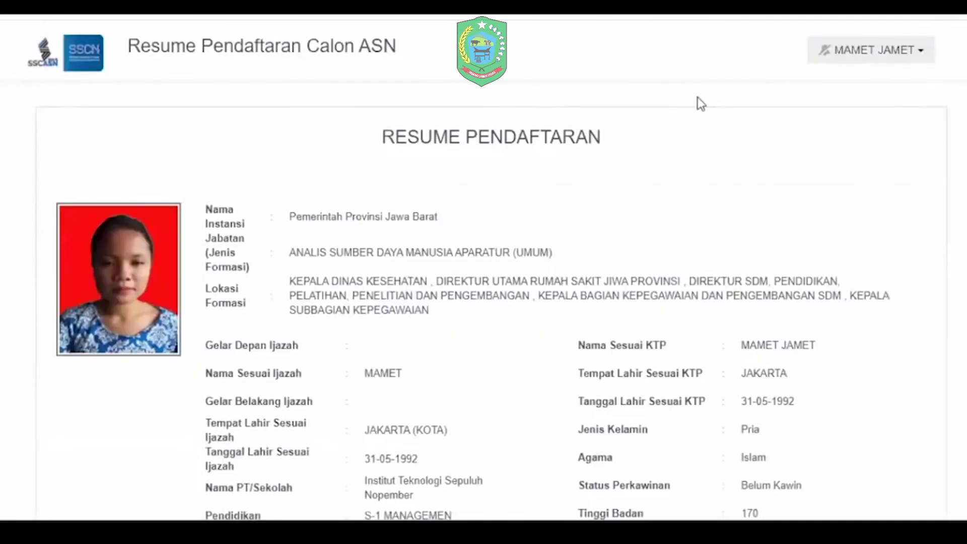